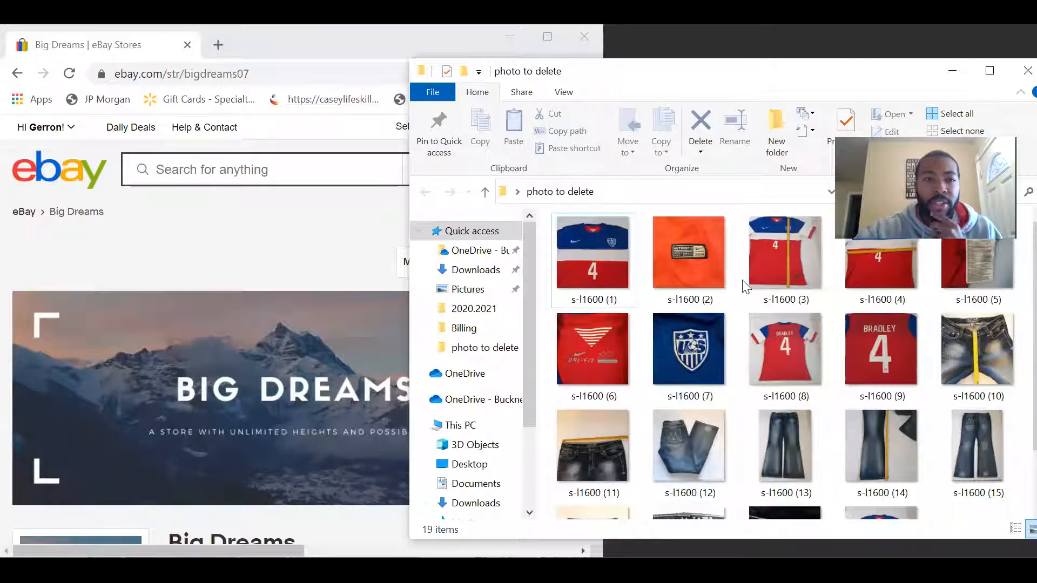
# Search eBay for "michael bradley jersey".
pyautogui.click(275, 173)
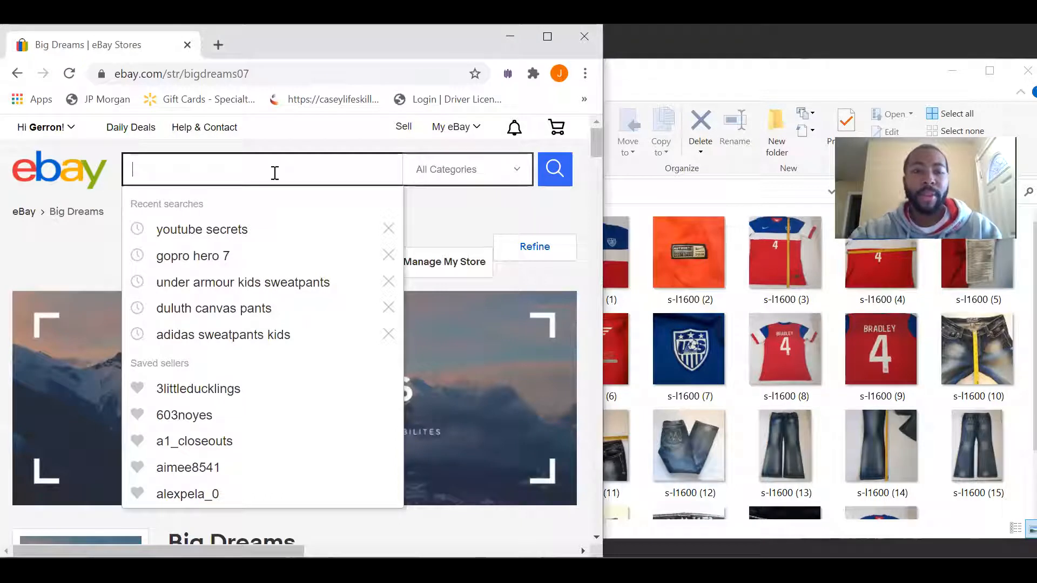
pyautogui.write('m')
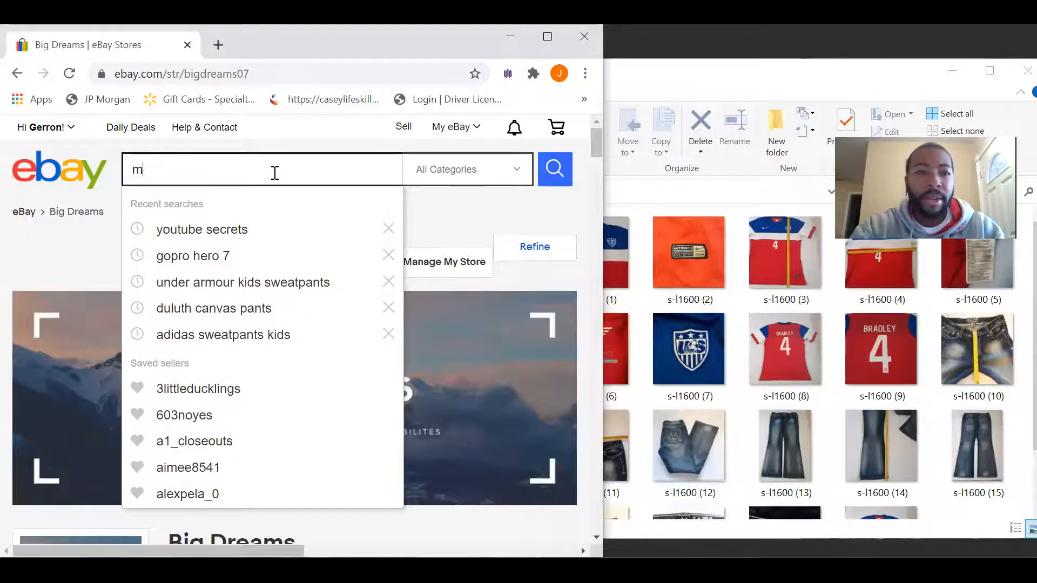
pyautogui.write('ichael ')
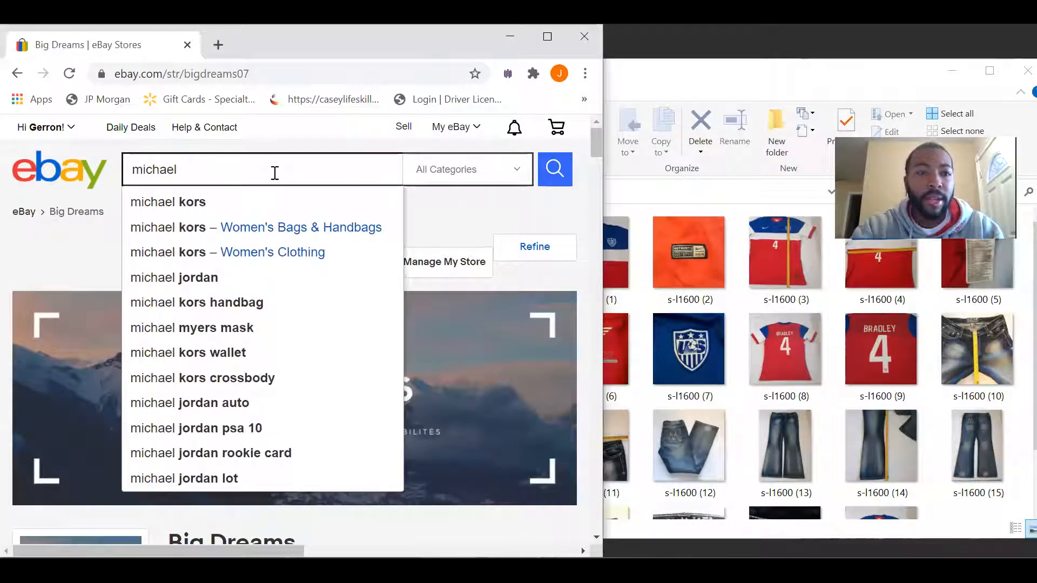
pyautogui.write('bradley ')
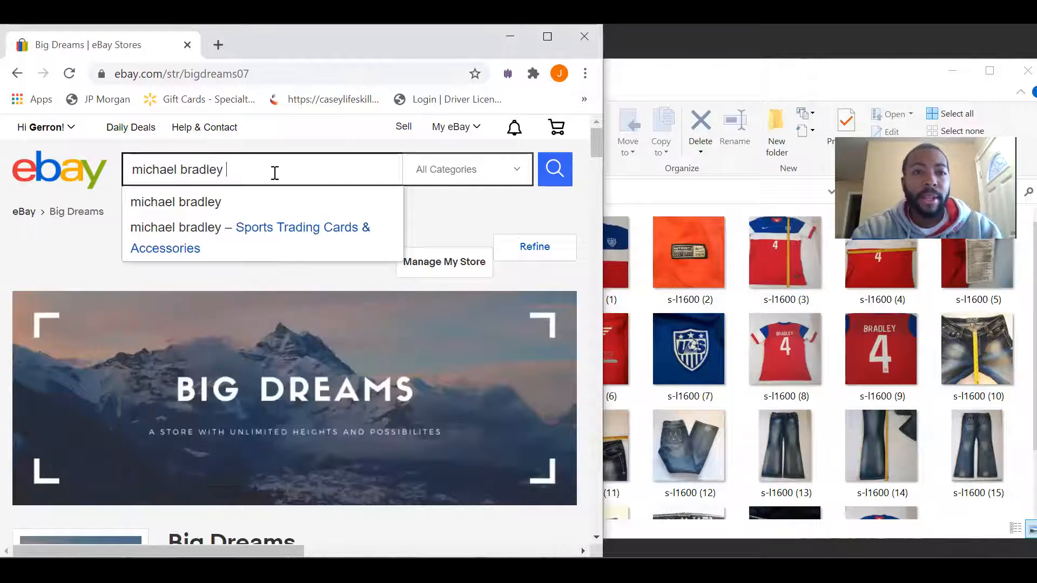
pyautogui.write('jersey')
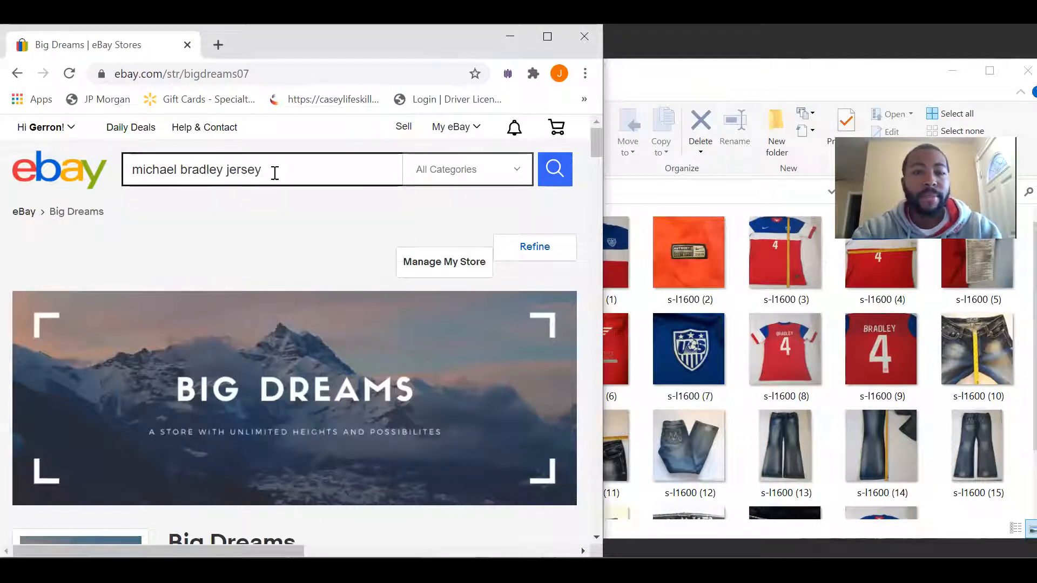
pyautogui.press('Return')
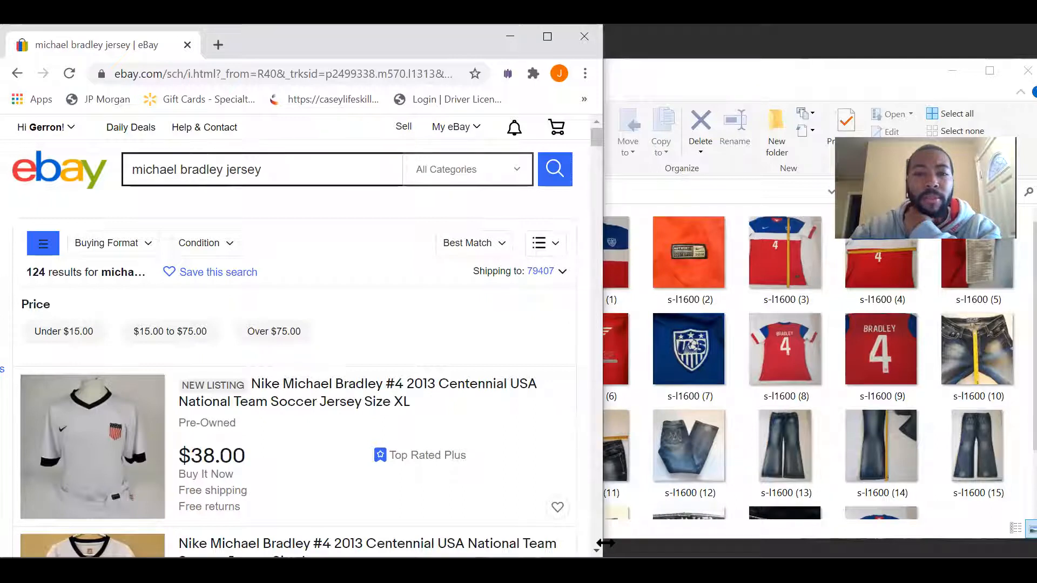
# Widen the browser window, then limit the jersey results to sold items and show them in a grid layout.
pyautogui.moveTo(605, 543); pyautogui.dragTo(787, 543)
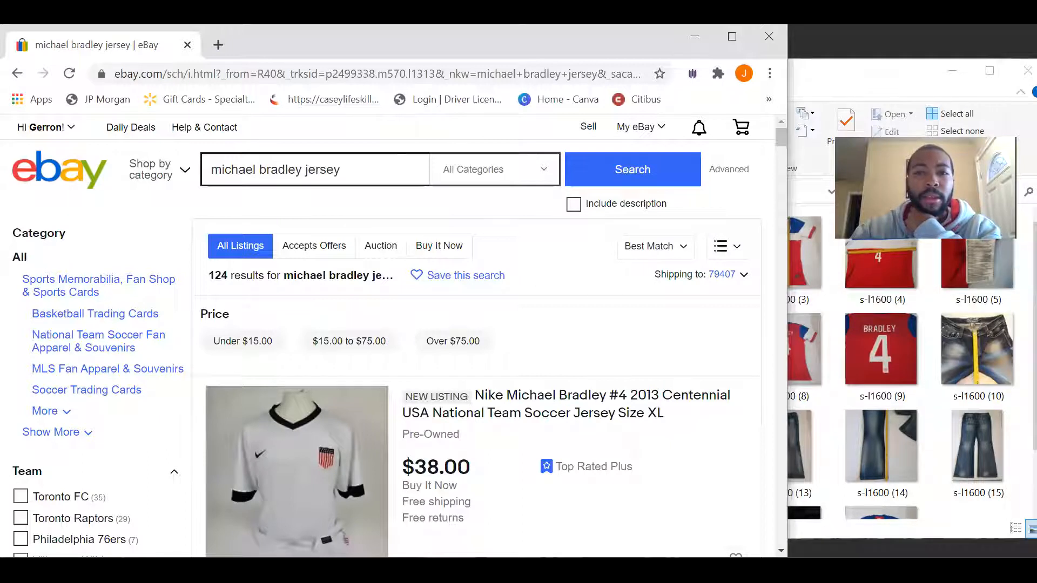
pyautogui.moveTo(787, 557); pyautogui.dragTo(827, 574)
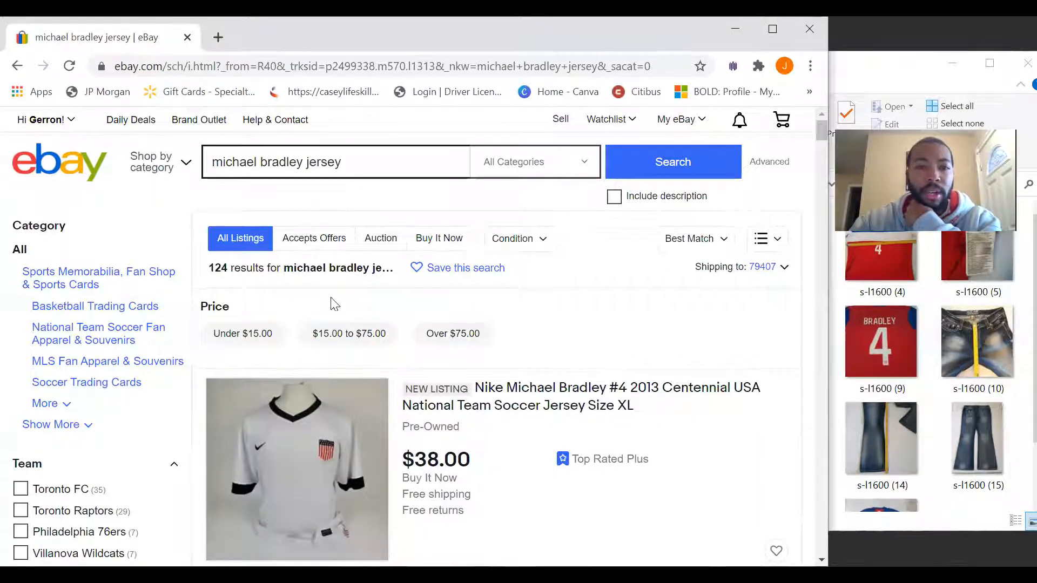
pyautogui.scroll(-20, 333, 303)
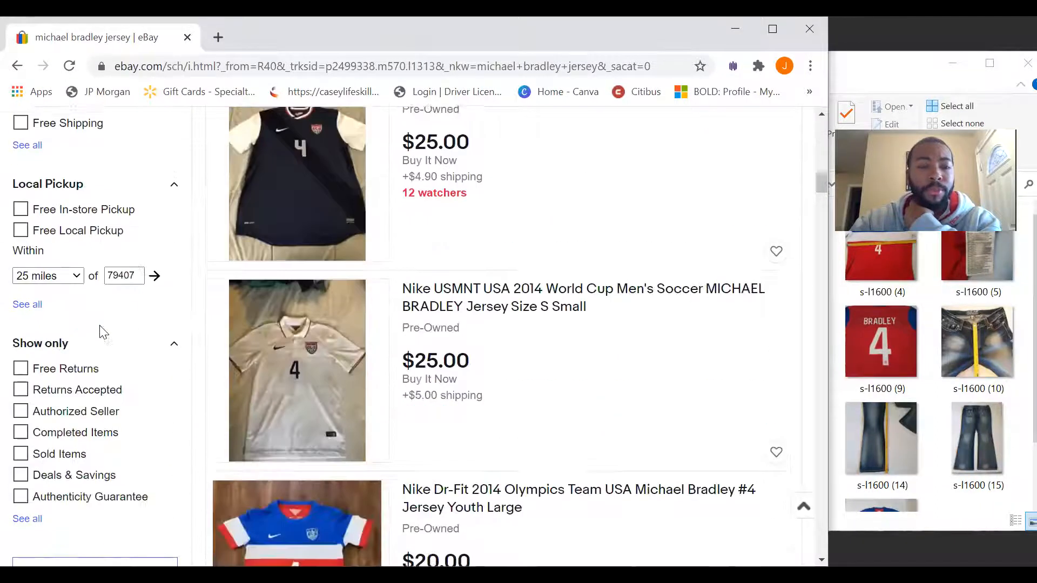
pyautogui.scroll(-3, 104, 332)
pyautogui.click(68, 294)
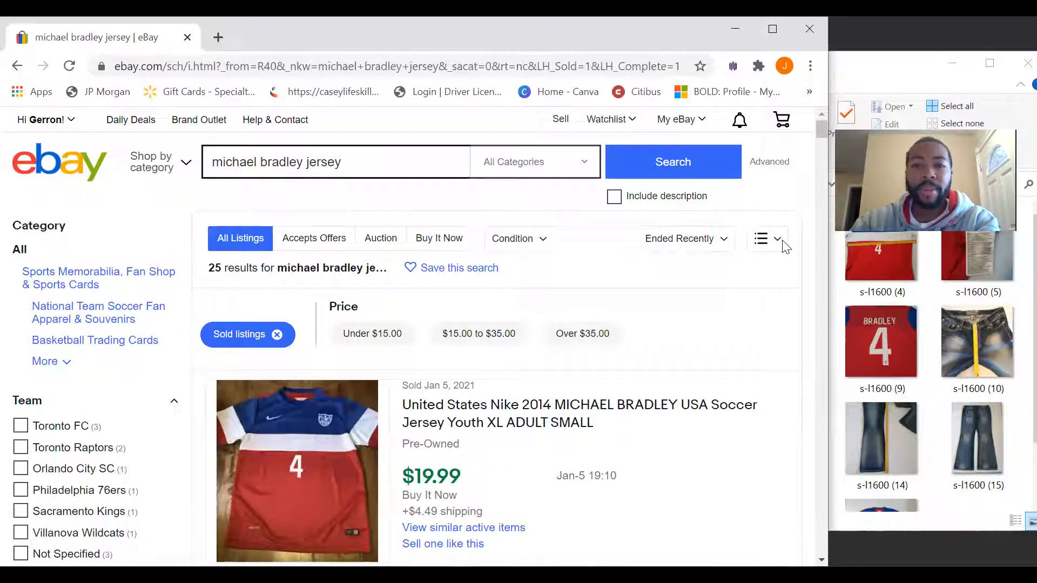
pyautogui.click(781, 246)
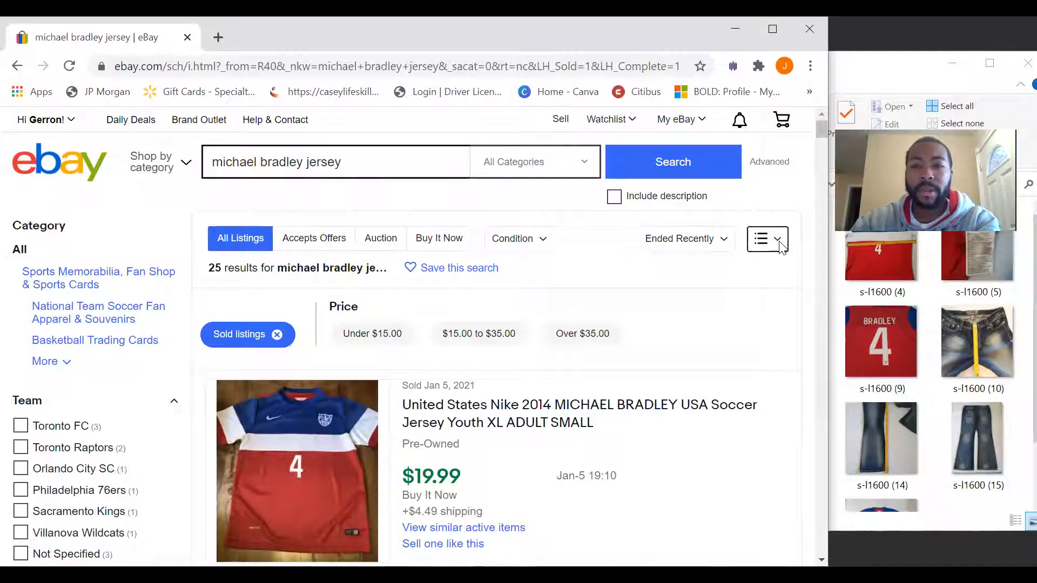
pyautogui.click(725, 264)
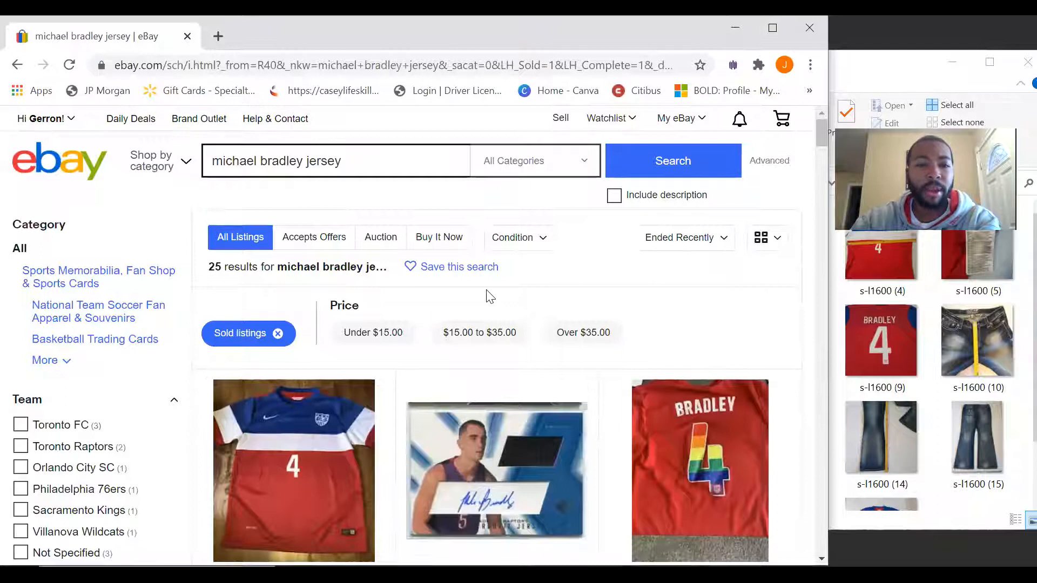
# Examine the sold listings' photos, sale dates and prices to find a jersey matching the red, white and blue Nike #4 one.
pyautogui.scroll(-6, 485, 292)
pyautogui.scroll(-4, 664, 347)
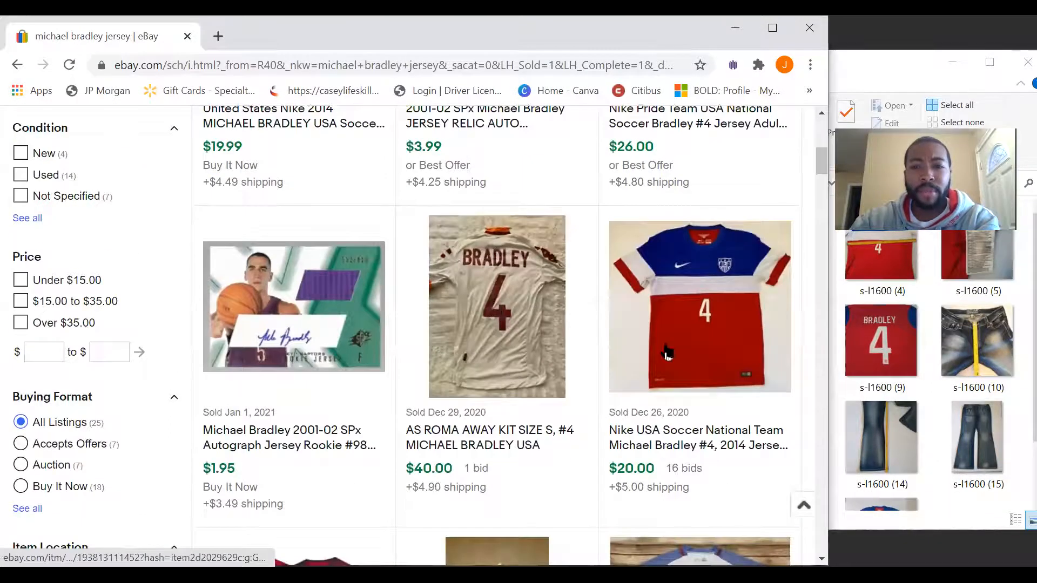
pyautogui.scroll(5, 675, 324)
pyautogui.scroll(-5, 670, 285)
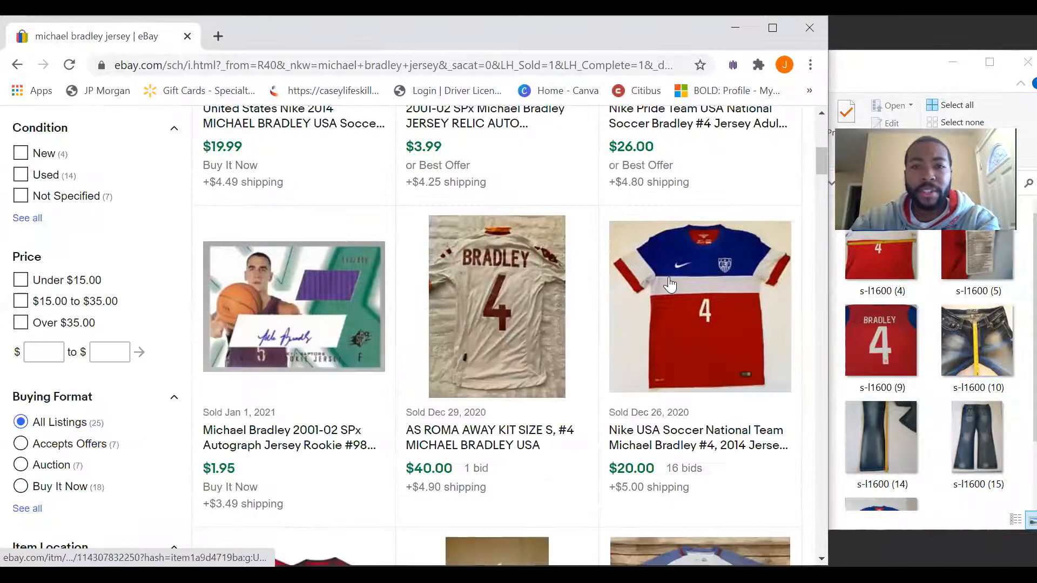
pyautogui.scroll(-4, 661, 312)
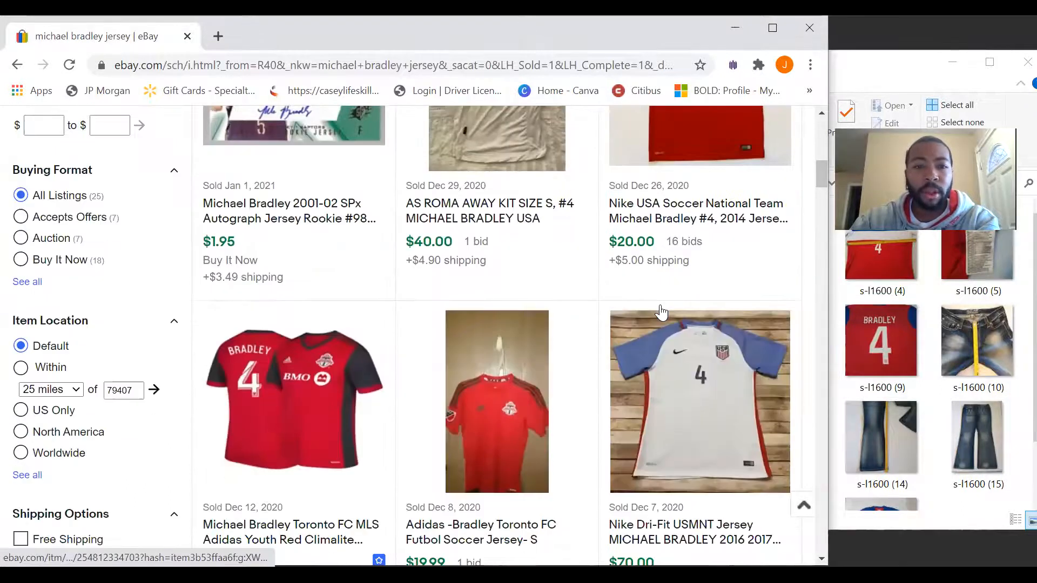
pyautogui.scroll(-3, 661, 312)
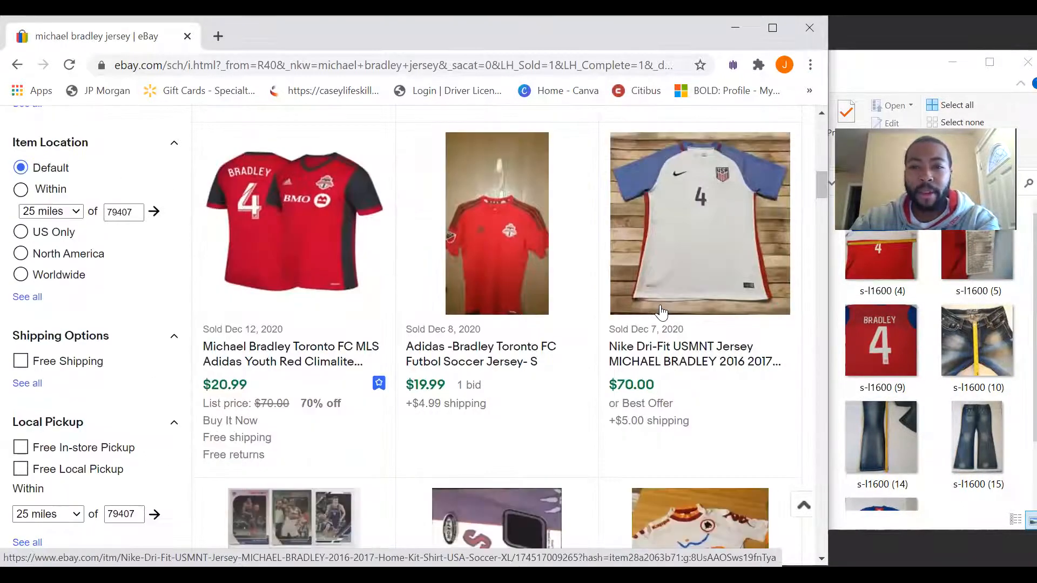
pyautogui.scroll(-10, 661, 312)
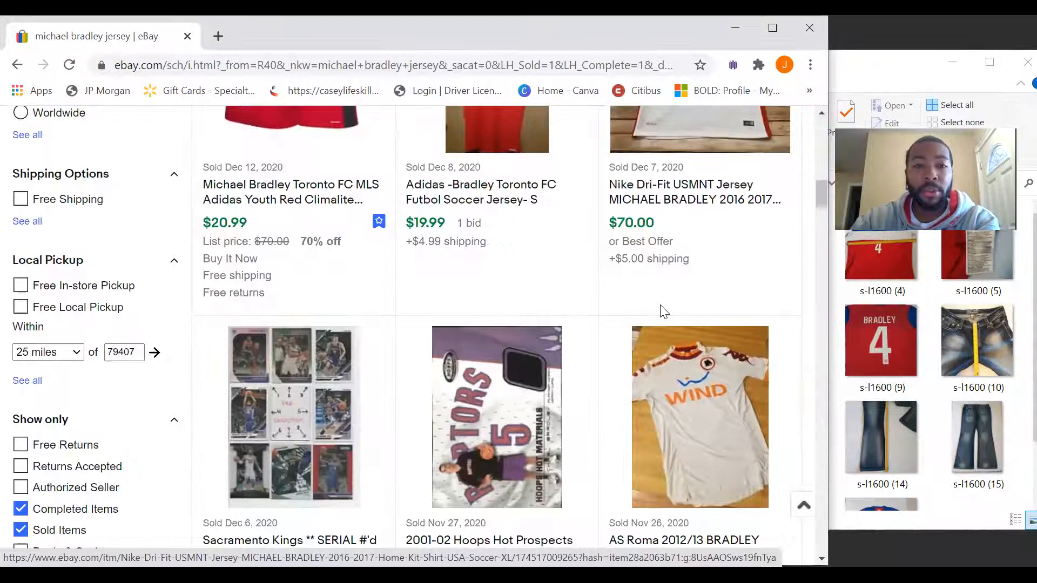
pyautogui.scroll(13, 661, 312)
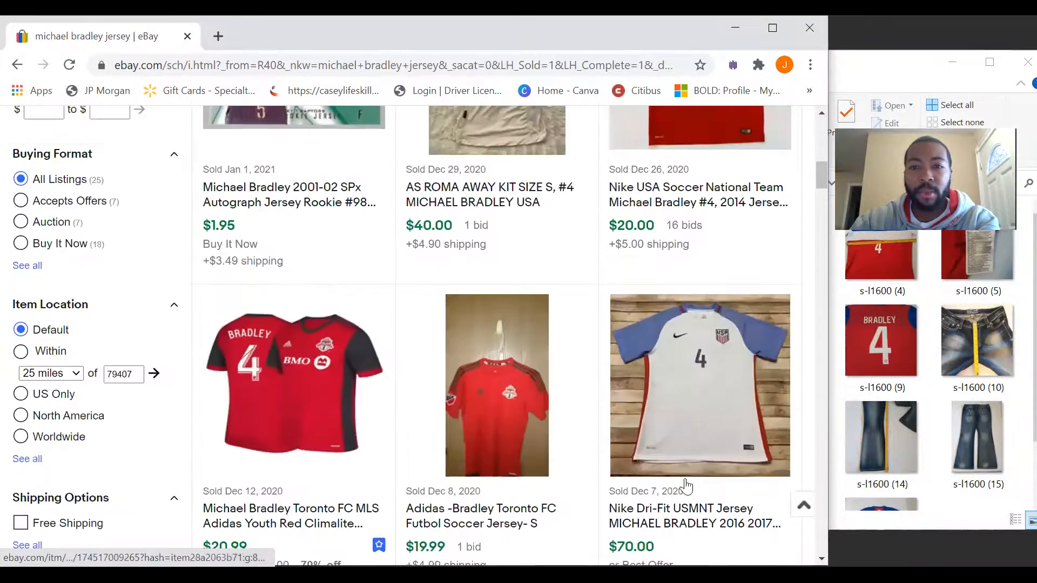
pyautogui.scroll(5, 711, 531)
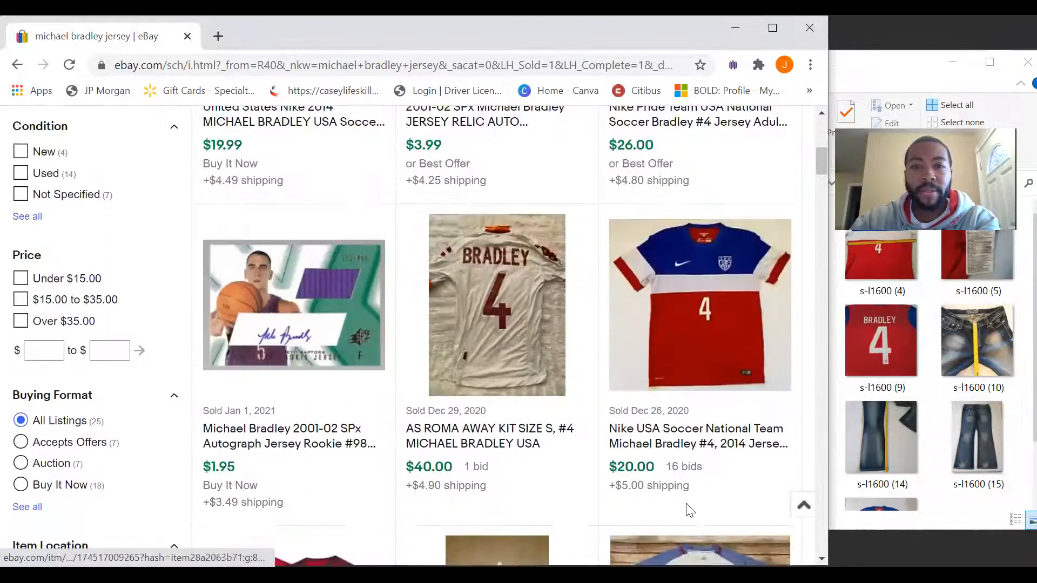
pyautogui.scroll(2, 711, 464)
pyautogui.scroll(-2, 712, 468)
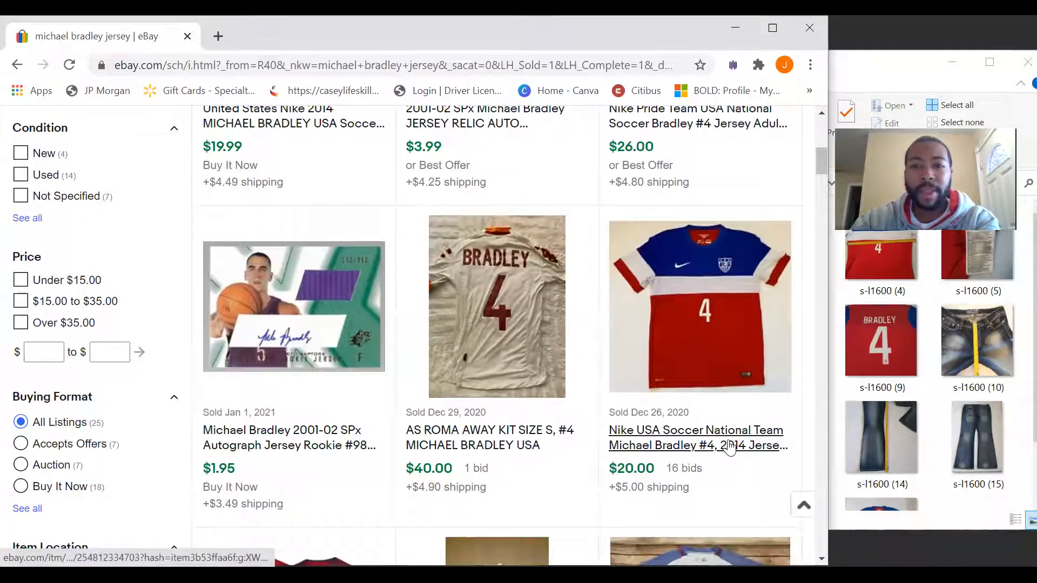
# Open the sold Nike USA Soccer National Team Michael Bradley #4 2014 listing and start a similar listing from it.
pyautogui.click(728, 447)
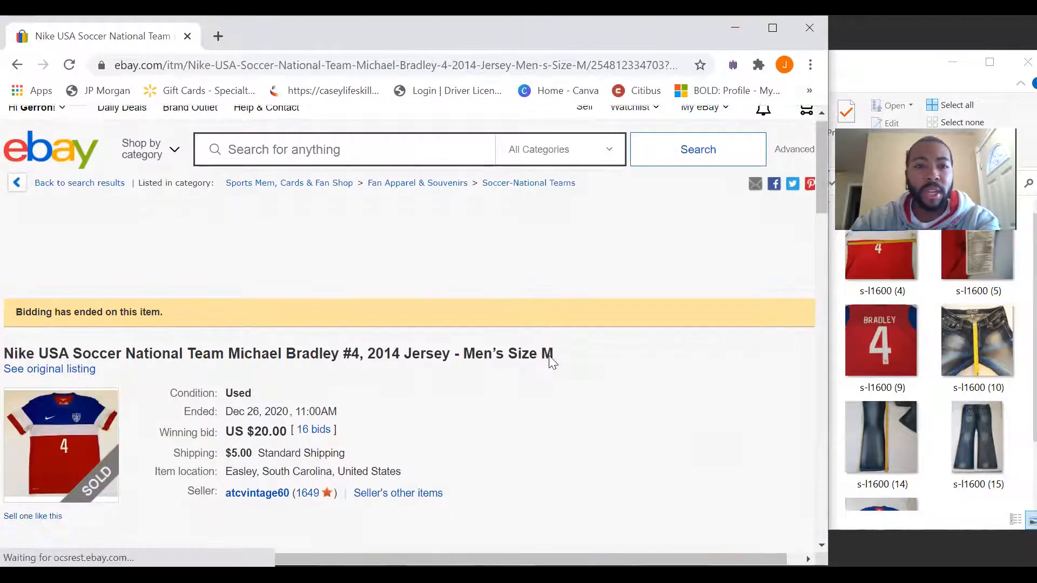
pyautogui.scroll(-3, 550, 361)
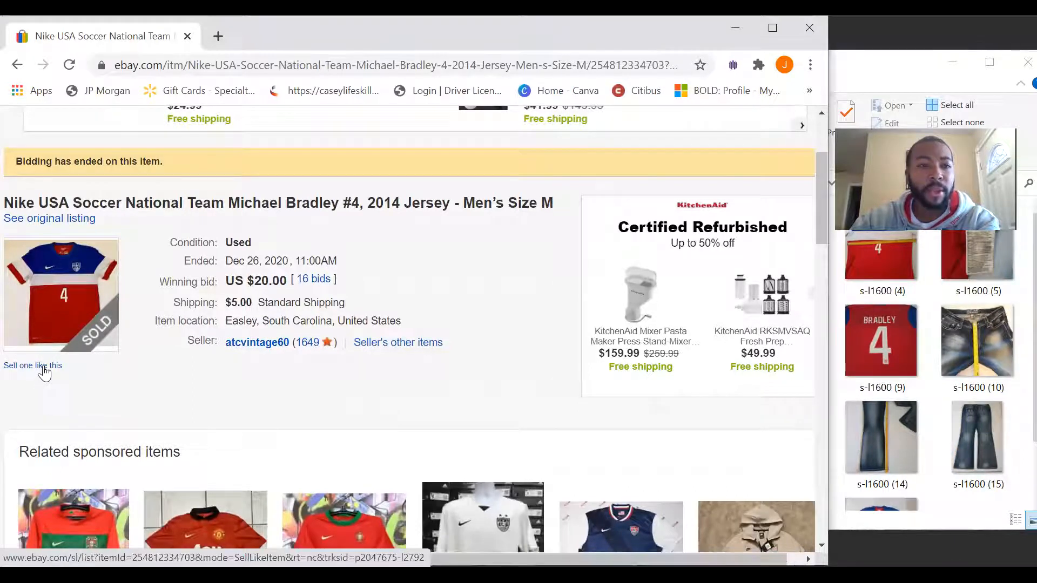
pyautogui.click(45, 367)
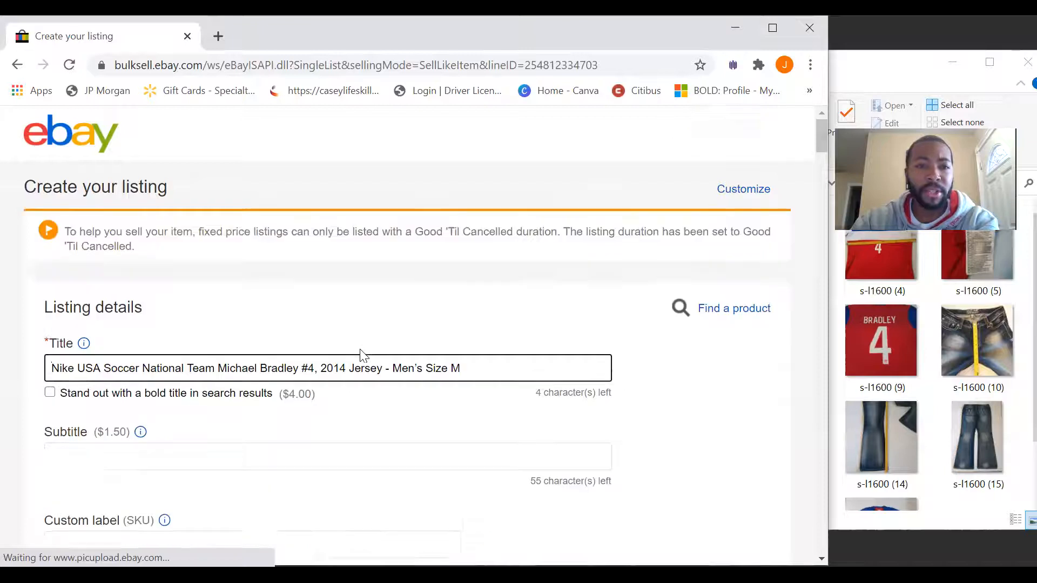
# Add the nine jersey images s-l1600 (1) through (9) from the "photo to delete" folder to the listing's photos.
pyautogui.scroll(-9, 361, 355)
pyautogui.scroll(-9, 368, 387)
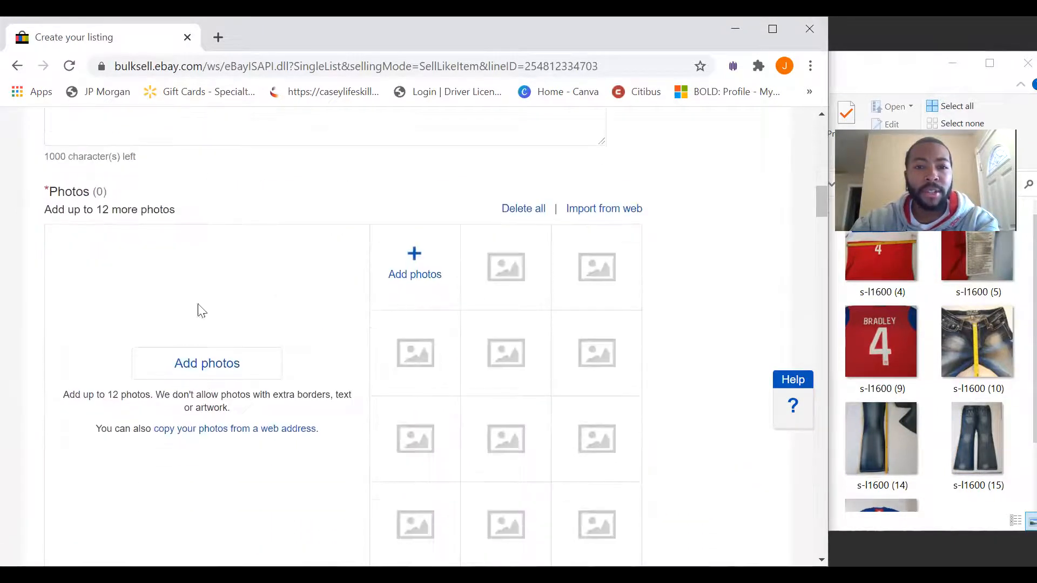
pyautogui.scroll(12, 315, 301)
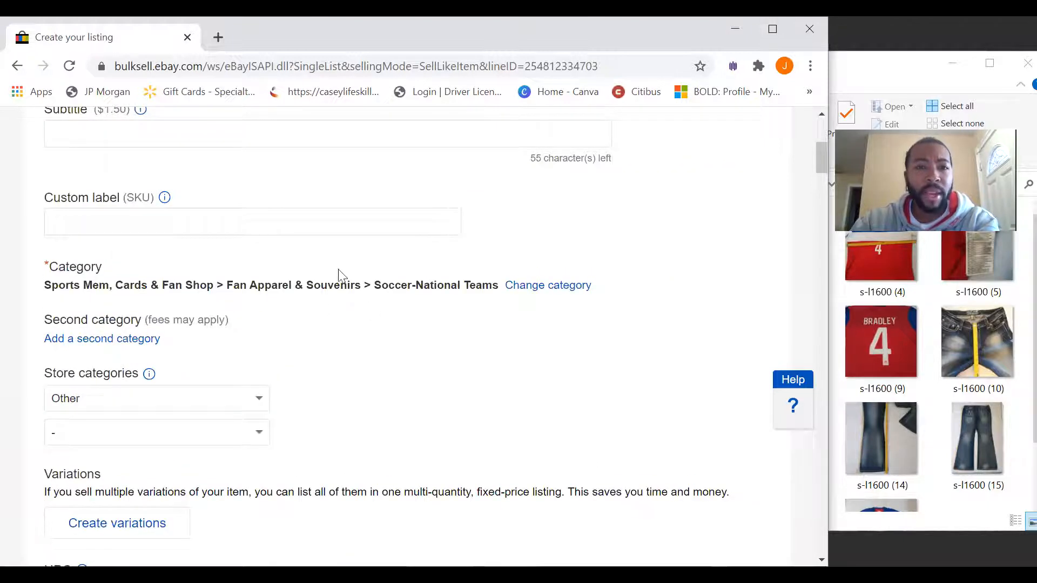
pyautogui.scroll(6, 362, 292)
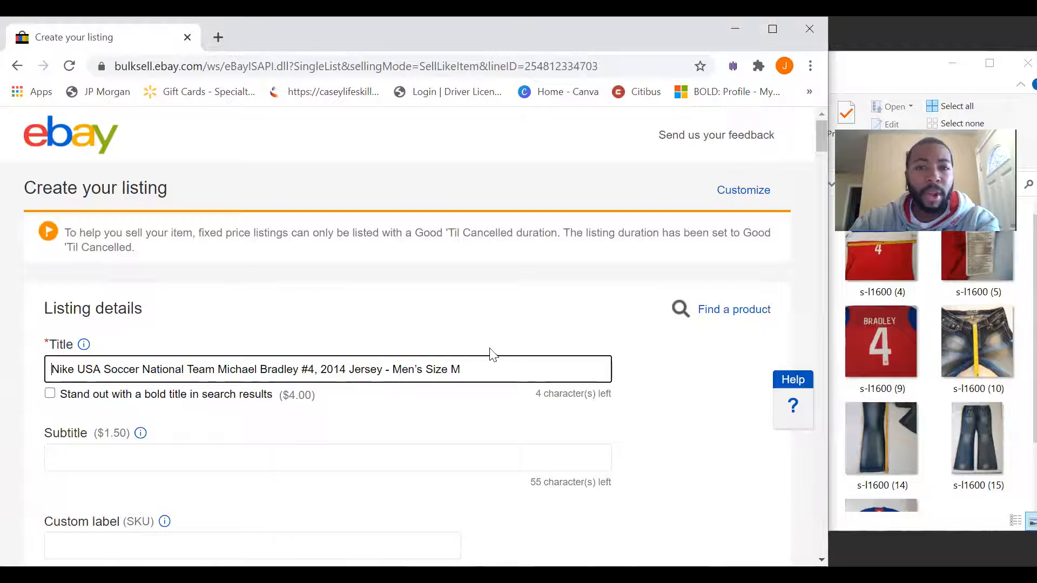
pyautogui.scroll(-12, 495, 359)
pyautogui.scroll(-4, 500, 364)
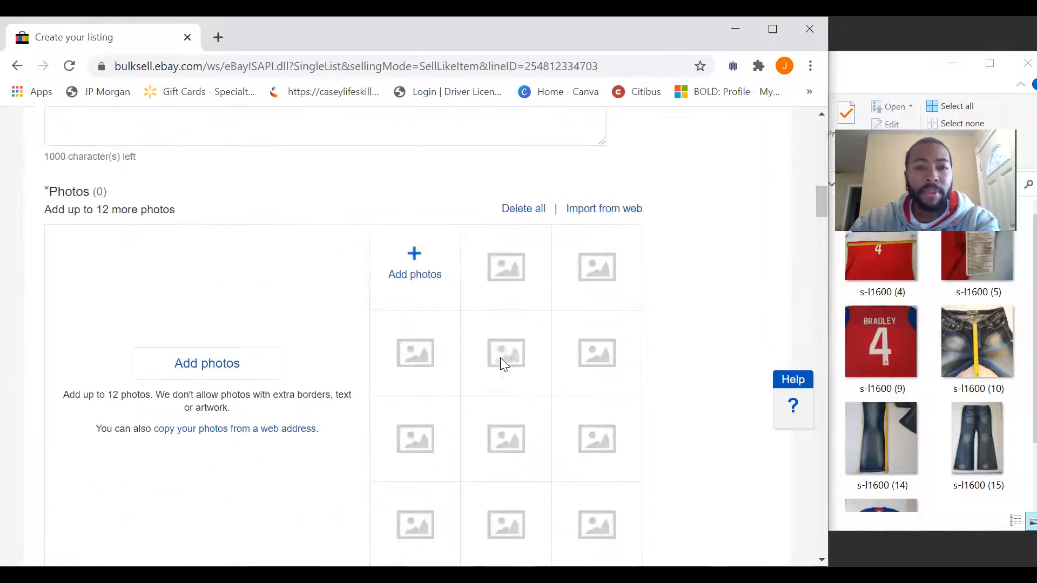
pyautogui.scroll(-2, 621, 378)
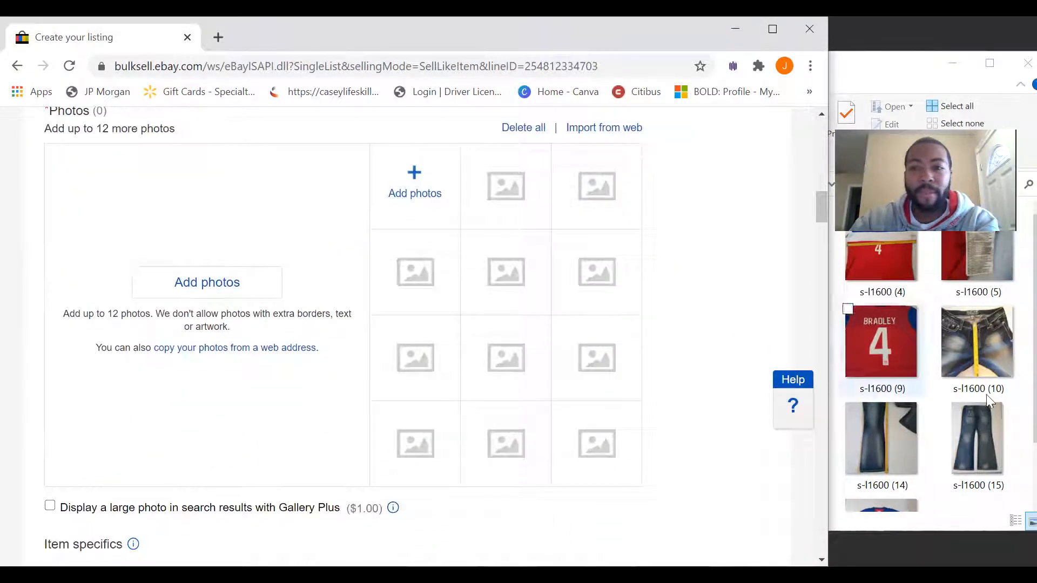
pyautogui.click(955, 519)
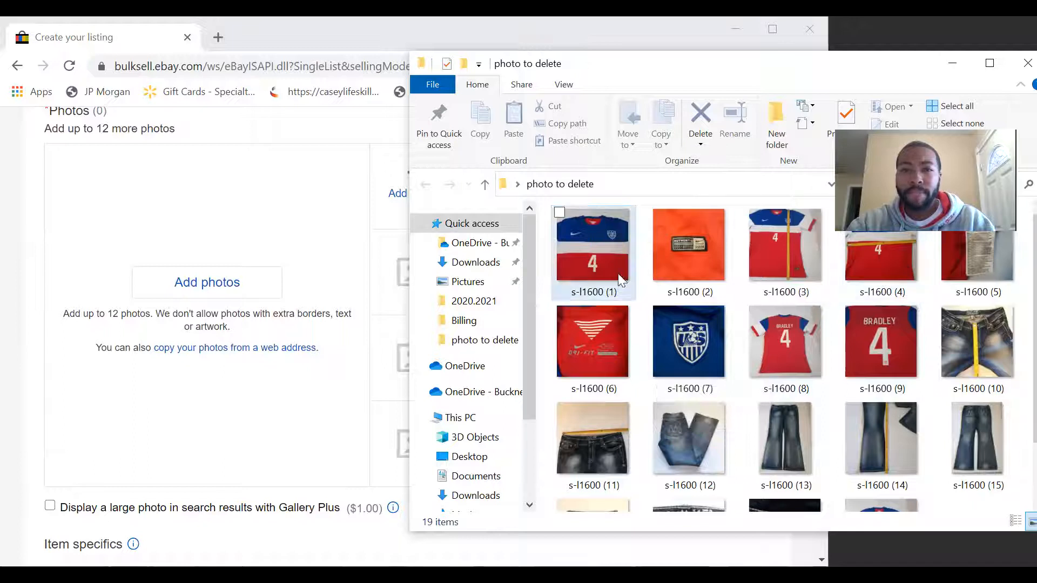
pyautogui.click(589, 256)
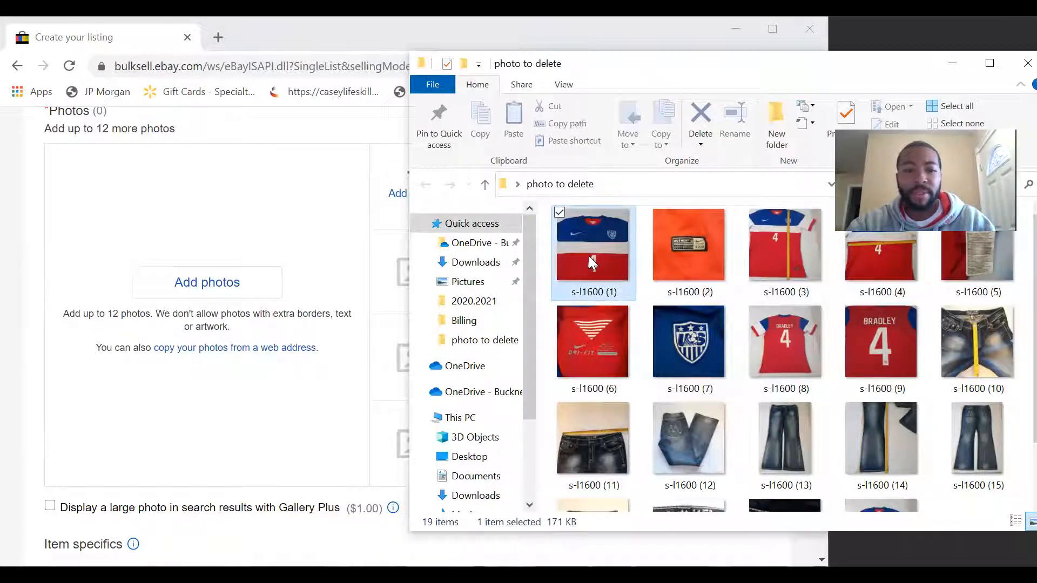
pyautogui.keyDown('shift'); pyautogui.click(882, 343); pyautogui.keyUp('shift')
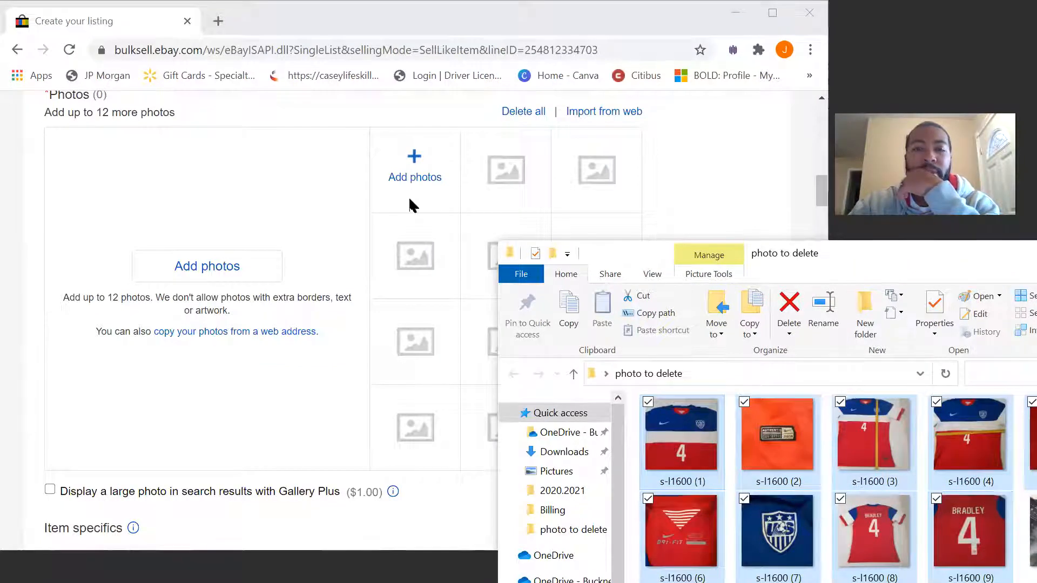
pyautogui.moveTo(409, 199); pyautogui.dragTo(411, 201)
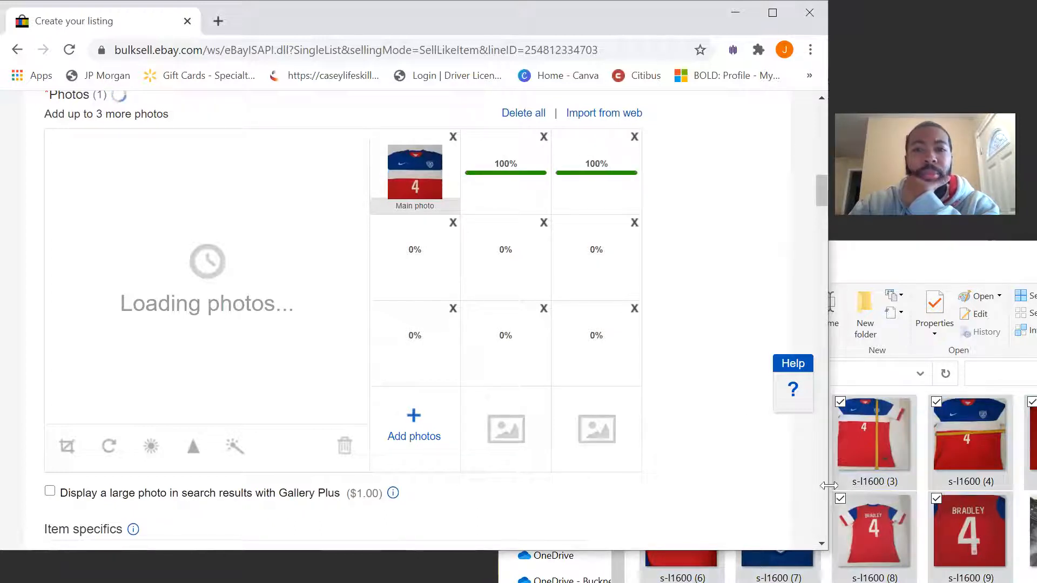
# Widen the browser window and make the full back view of the jersey the listing's main photo.
pyautogui.moveTo(829, 486); pyautogui.dragTo(1030, 485)
pyautogui.scroll(6, 686, 318)
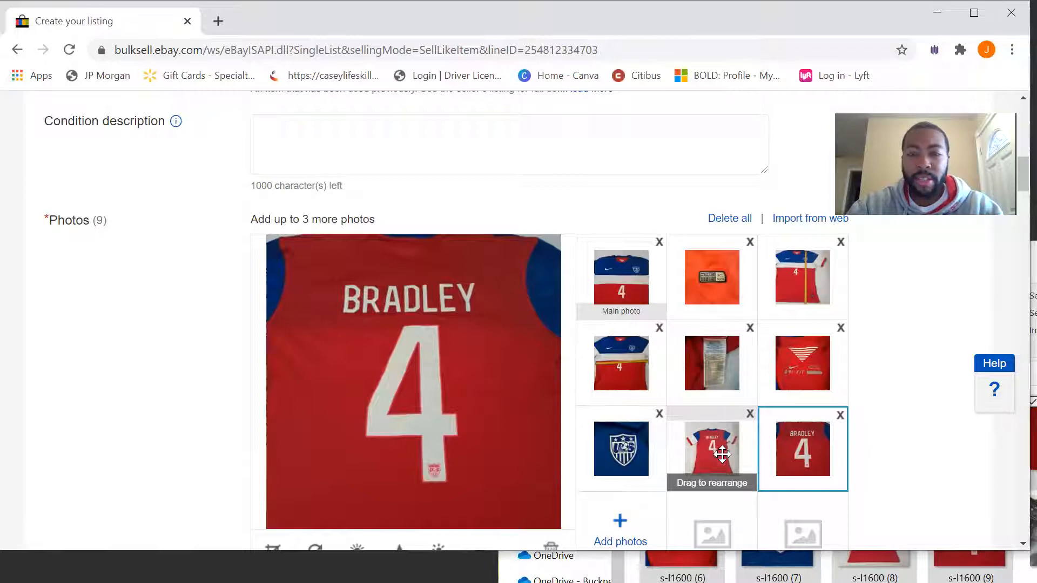
pyautogui.moveTo(718, 454); pyautogui.dragTo(632, 292)
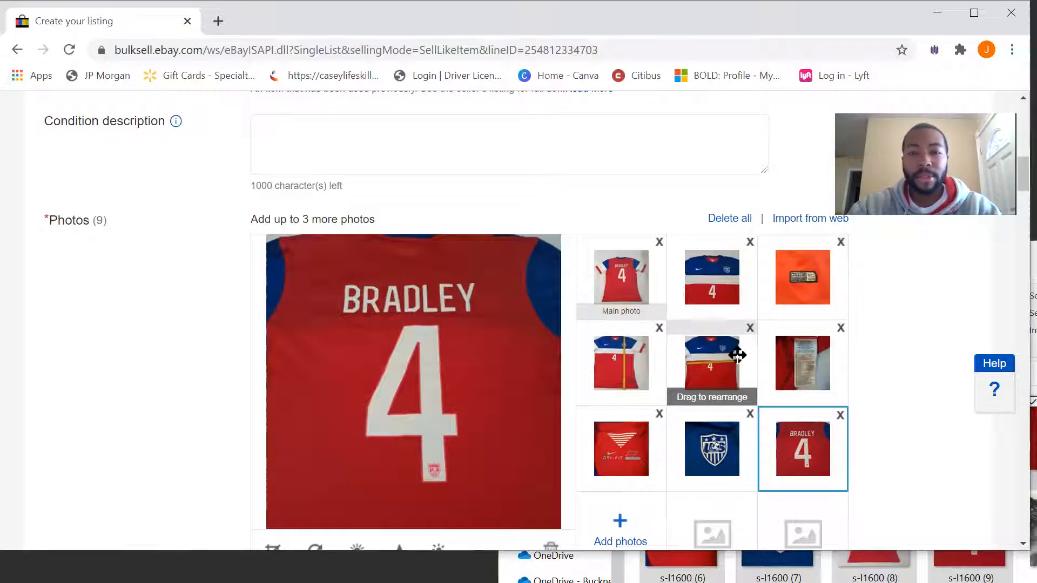
pyautogui.scroll(7, 719, 357)
pyautogui.scroll(-7, 741, 362)
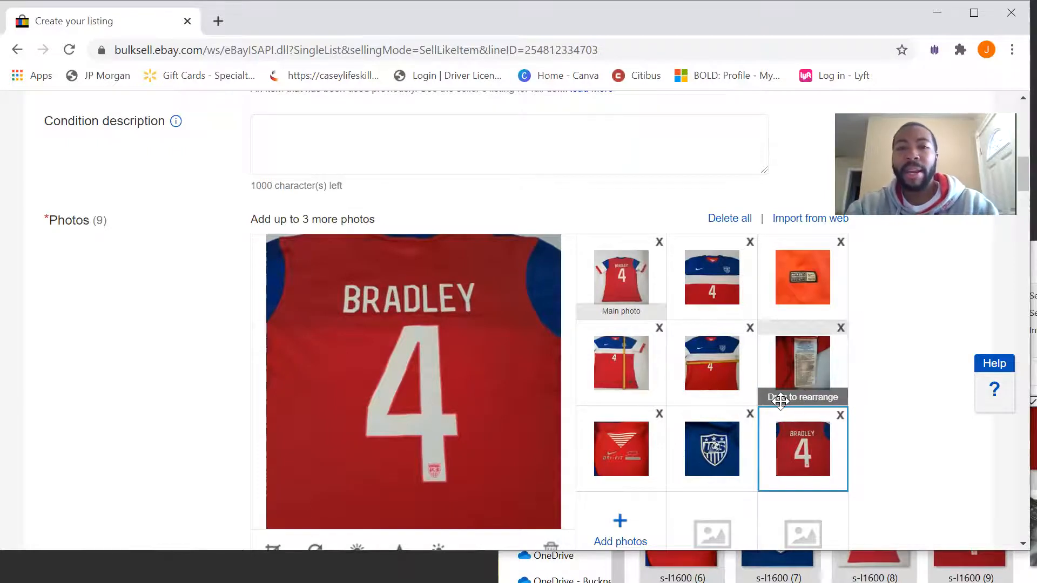
# Remove "Men's Size M" from the end of the listing title.
pyautogui.scroll(6, 780, 400)
pyautogui.scroll(6, 780, 401)
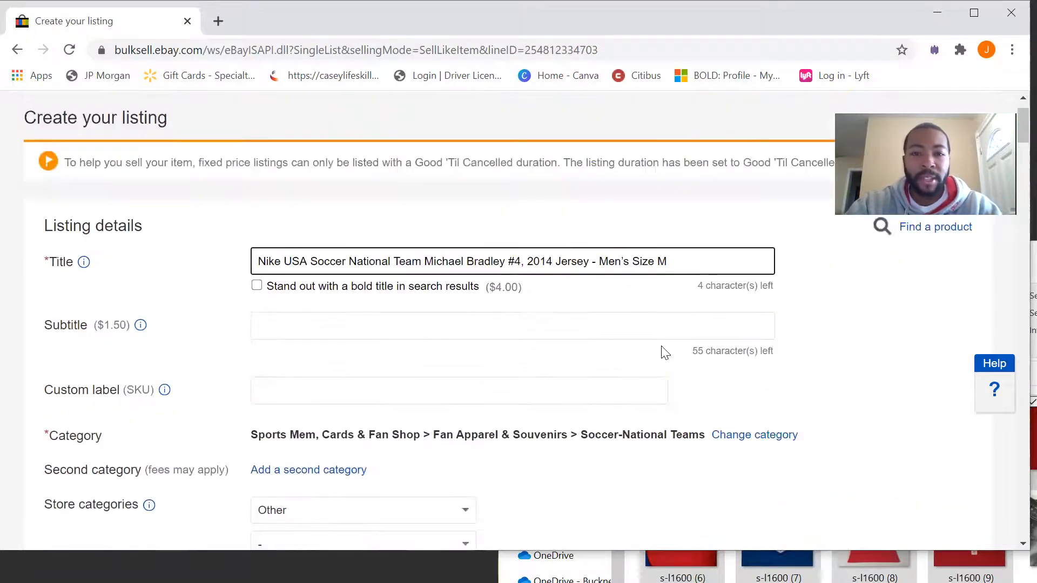
pyautogui.scroll(-9, 664, 351)
pyautogui.scroll(-3, 697, 367)
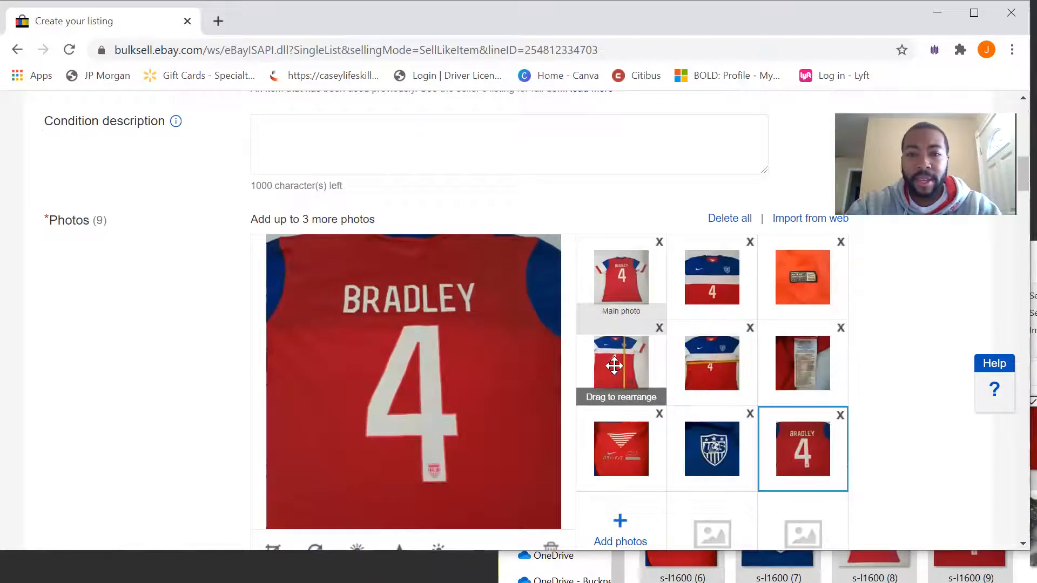
pyautogui.scroll(12, 626, 362)
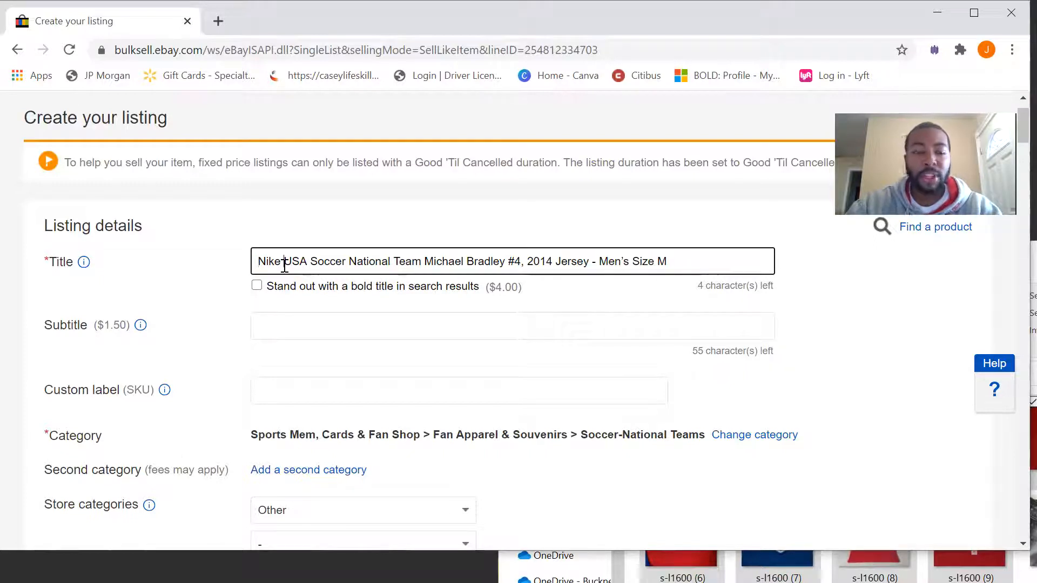
pyautogui.moveTo(662, 262); pyautogui.dragTo(598, 263)
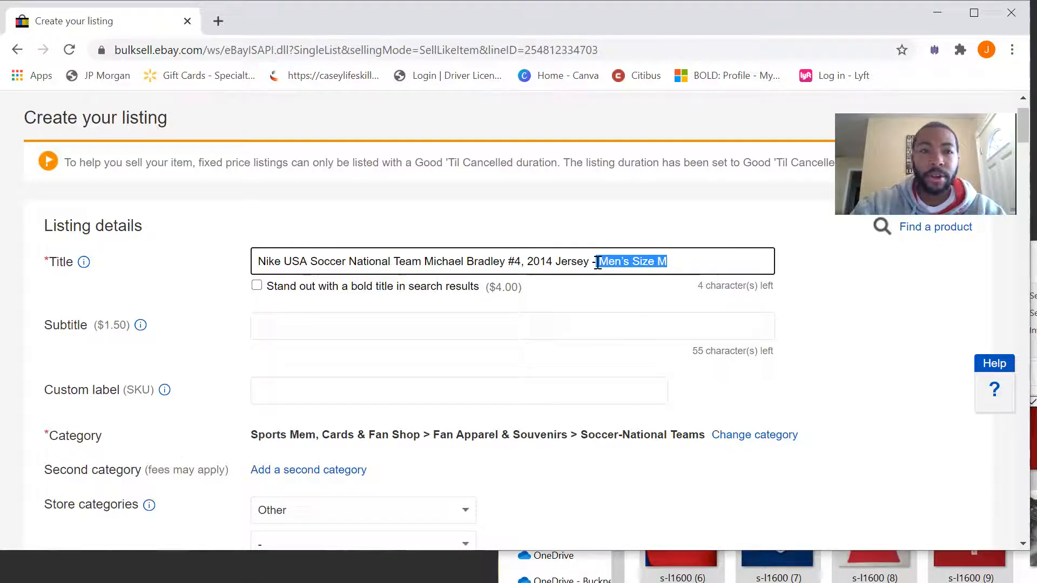
pyautogui.press('BackSpace')
# Insert "Mens Jersey" right after "Nike" in the listing title.
pyautogui.press('Left')
pyautogui.press('Left')
pyautogui.press('Left')
pyautogui.press('Left')
pyautogui.press('Left')
pyautogui.press('Left')
pyautogui.press('Left')
pyautogui.press('Left')
pyautogui.press('Left')
pyautogui.press('Left')
pyautogui.press('Left')
pyautogui.press('Left')
pyautogui.press('Left')
pyautogui.press('Left')
pyautogui.press('Left')
pyautogui.press('Left')
pyautogui.press('Left')
pyautogui.press('Left')
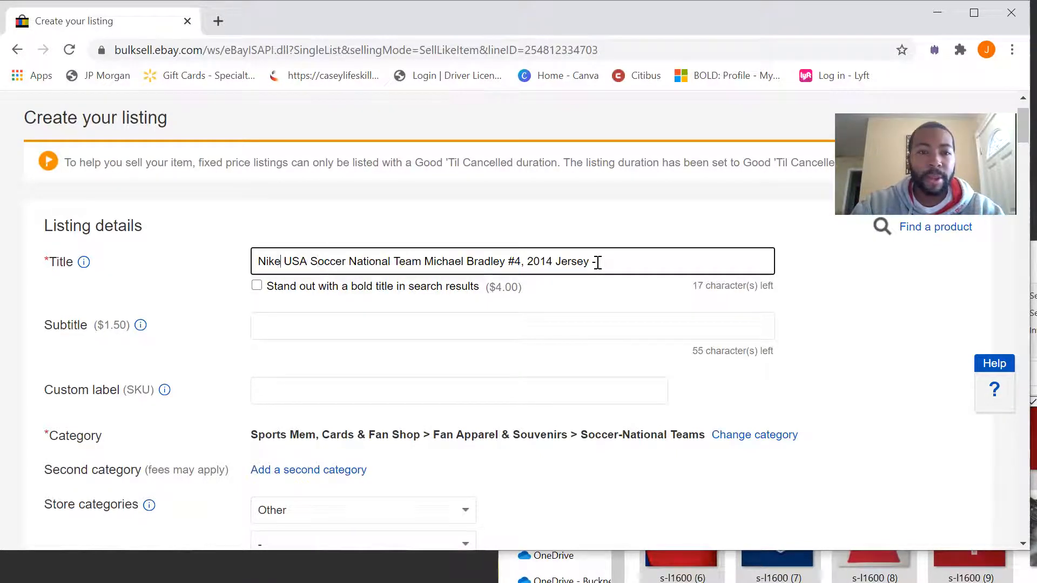
pyautogui.press('Left')
pyautogui.press('Left')
pyautogui.press('Left')
pyautogui.press('Left')
pyautogui.press('Left')
pyautogui.press('Left')
pyautogui.press('Left')
pyautogui.press('Left')
pyautogui.press('Left')
pyautogui.press('Left')
pyautogui.press('Left')
pyautogui.press('Left')
pyautogui.press('Left')
pyautogui.press('Left')
pyautogui.press('Left')
pyautogui.press('Left')
pyautogui.press('Left')
pyautogui.press('Left')
pyautogui.press('Left')
pyautogui.press('Left')
pyautogui.write('Mens')
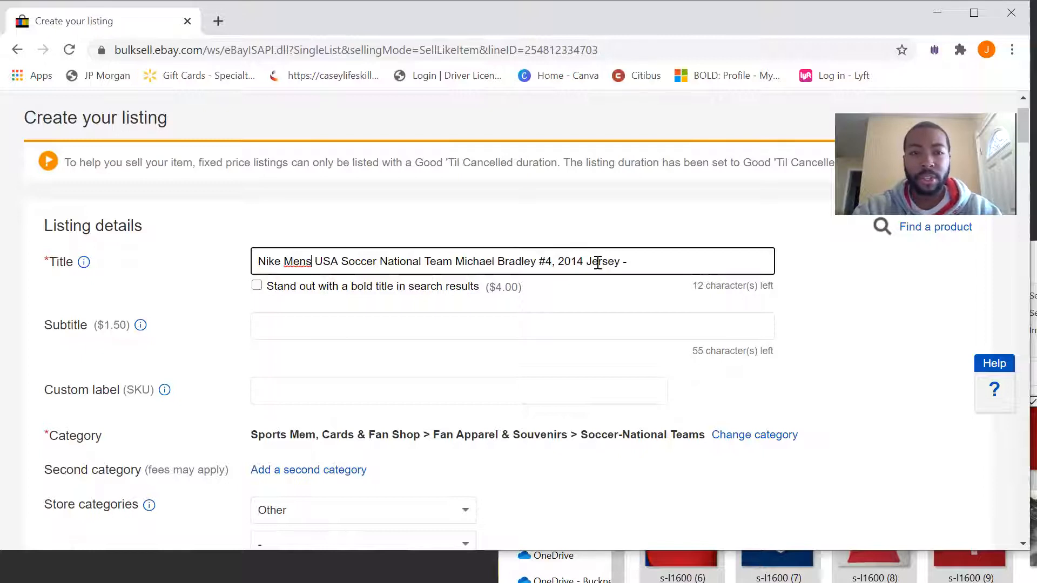
pyautogui.write('Jers')
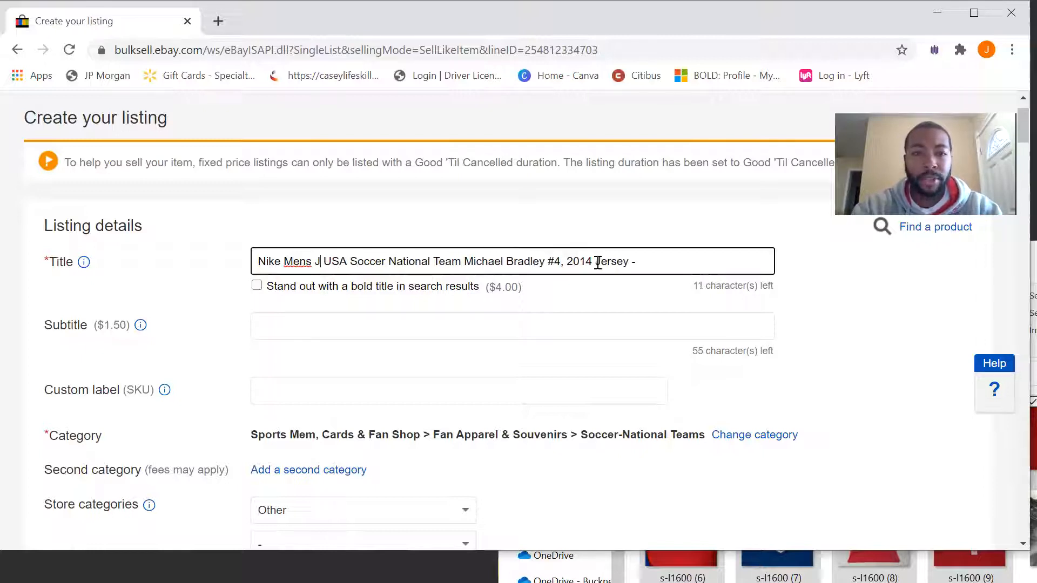
pyautogui.write('ey')
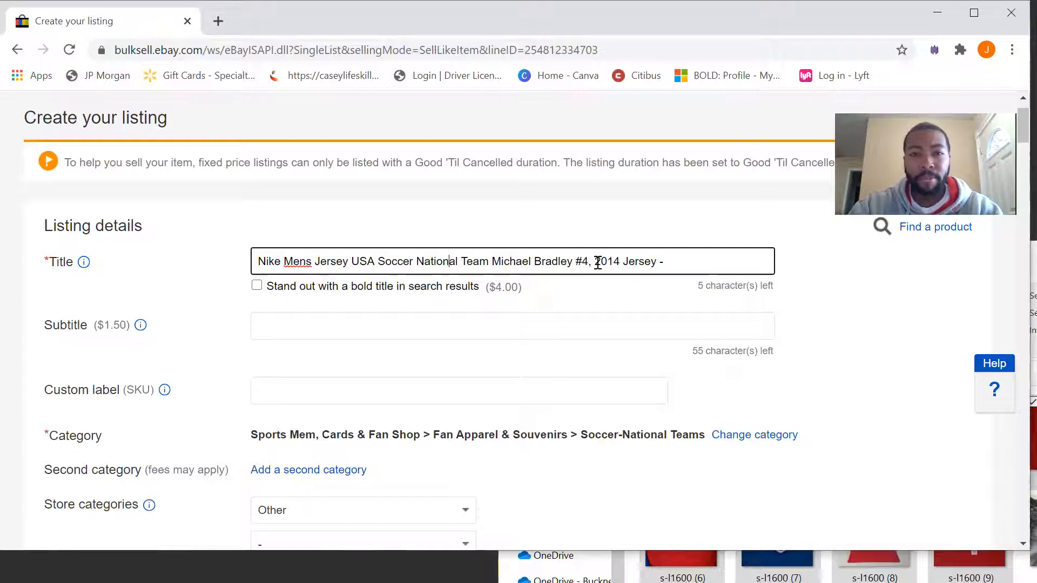
# Delete ", 2014 Jersey -" from the title so that it ends with "#4".
pyautogui.press('Right')
pyautogui.press('Right')
pyautogui.press('Right')
pyautogui.press('Right')
pyautogui.press('Right')
pyautogui.press('Right')
pyautogui.press('Right')
pyautogui.press('Right')
pyautogui.press('Right')
pyautogui.press('Right')
pyautogui.press('Right')
pyautogui.press('Right')
pyautogui.press('Right')
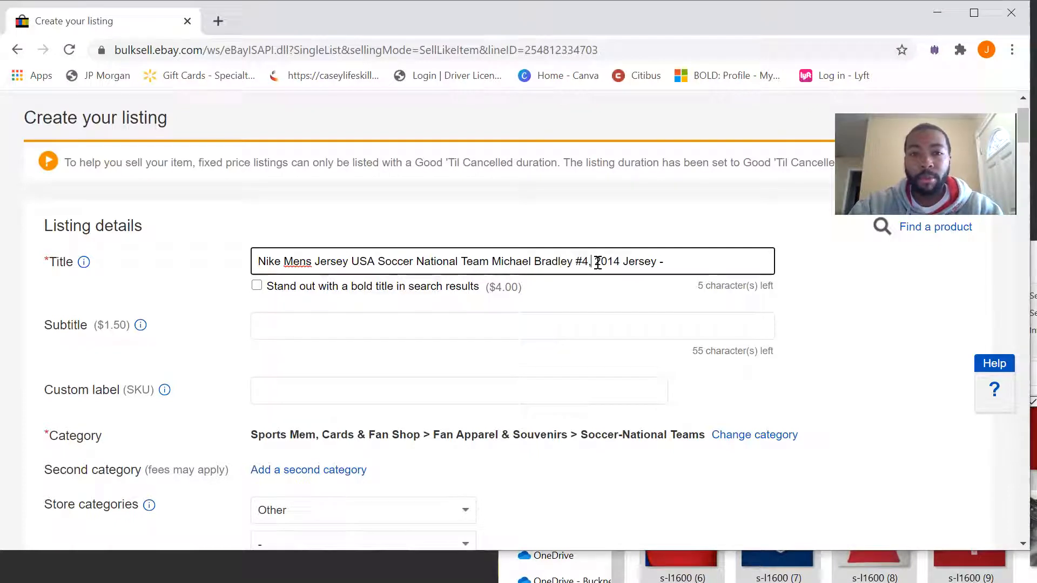
pyautogui.press('Right')
pyautogui.press('BackSpace')
pyautogui.press('BackSpace')
pyautogui.press('BackSpace')
pyautogui.press('BackSpace')
pyautogui.press('BackSpace')
pyautogui.press('BackSpace')
pyautogui.press('BackSpace')
pyautogui.press('BackSpace')
pyautogui.press('BackSpace')
pyautogui.press('BackSpace')
pyautogui.press('BackSpace')
pyautogui.press('BackSpace')
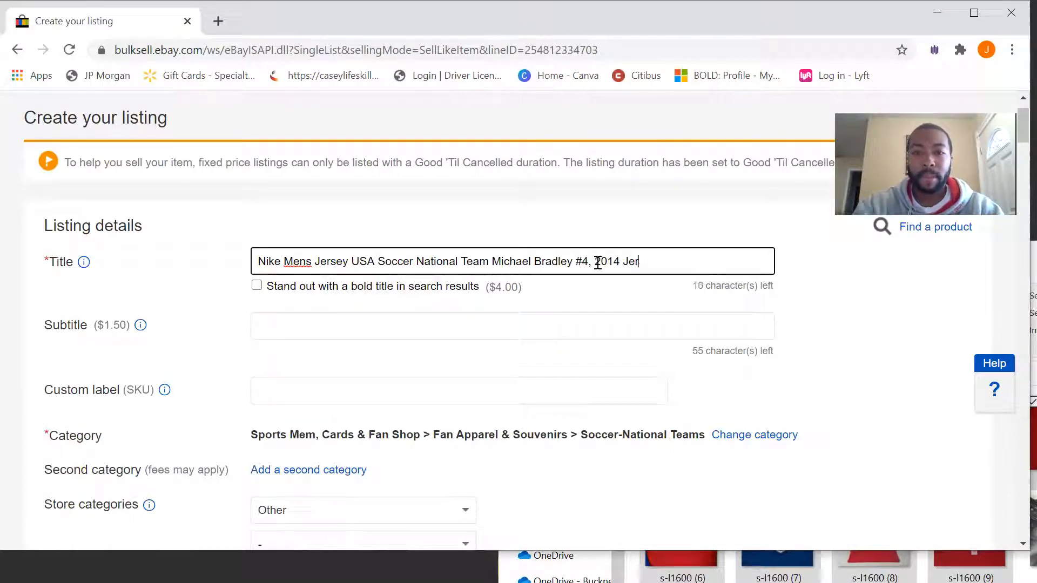
pyautogui.press('BackSpace')
# Check the jersey photos for details and append "Dri-Fit" to the listing title.
pyautogui.scroll(-3, 785, 359)
pyautogui.scroll(-10, 785, 359)
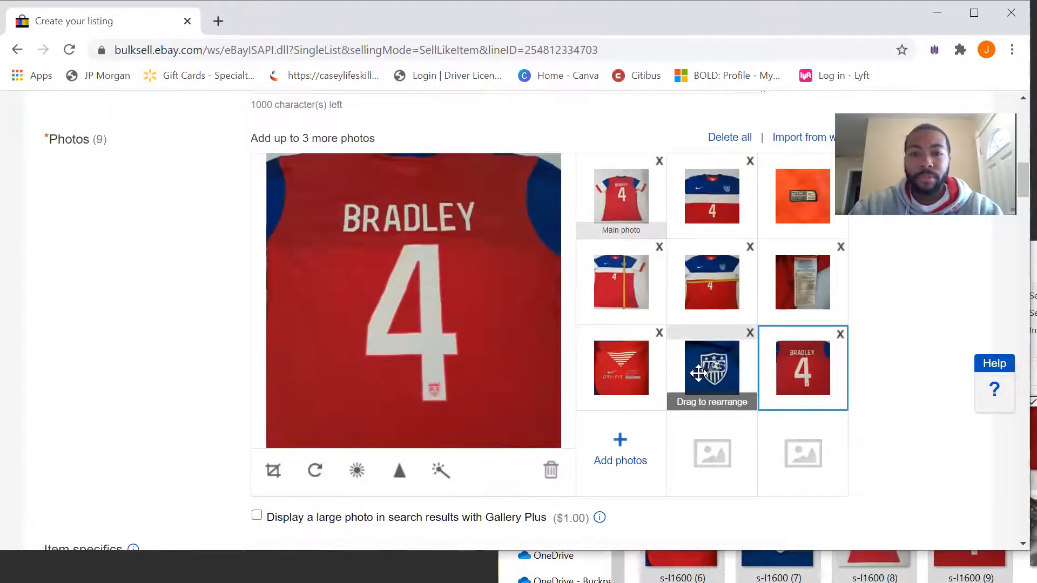
pyautogui.scroll(13, 689, 373)
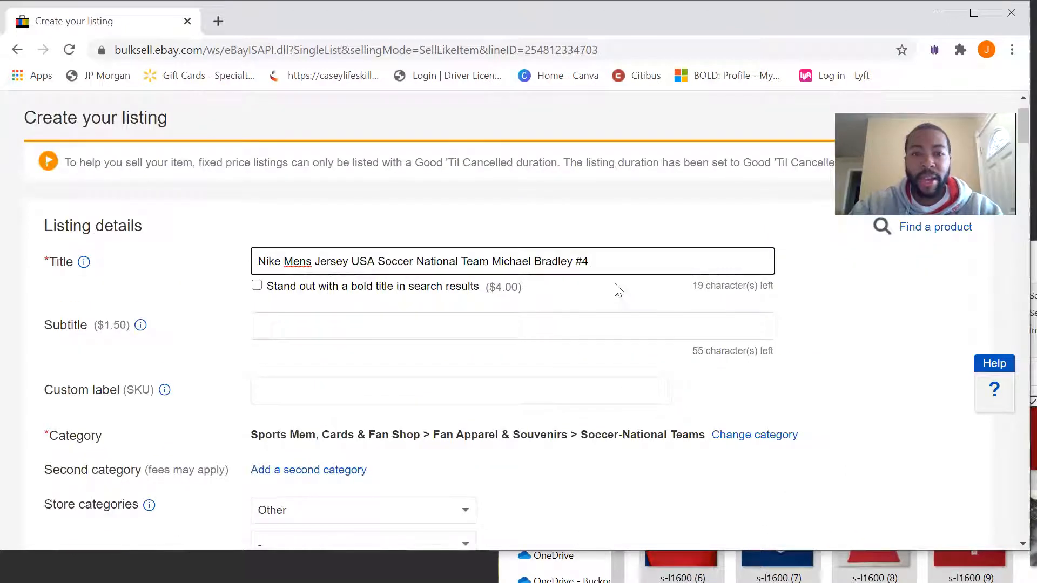
pyautogui.write('Dri-')
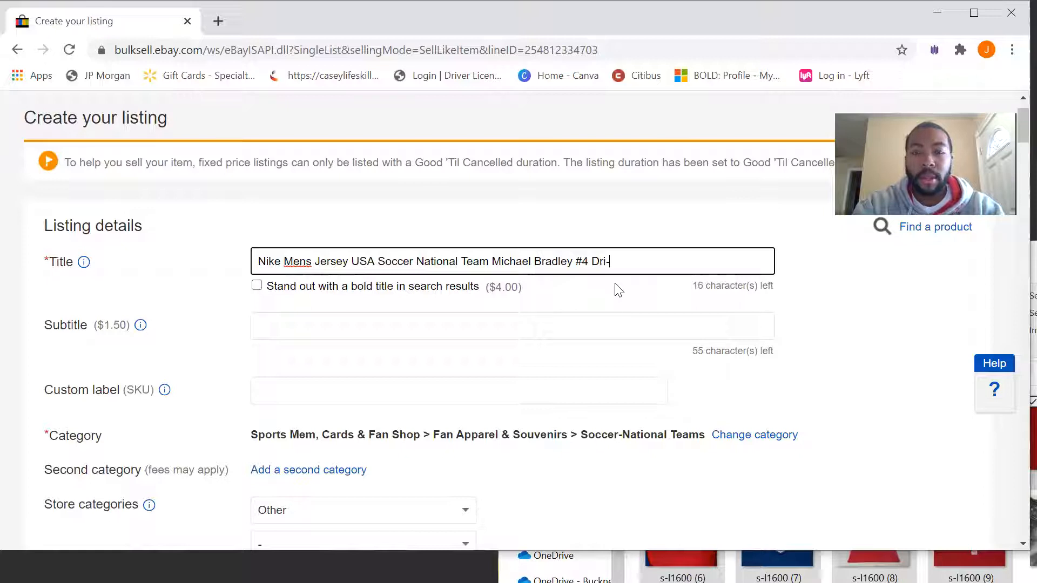
pyautogui.write('Fit ')
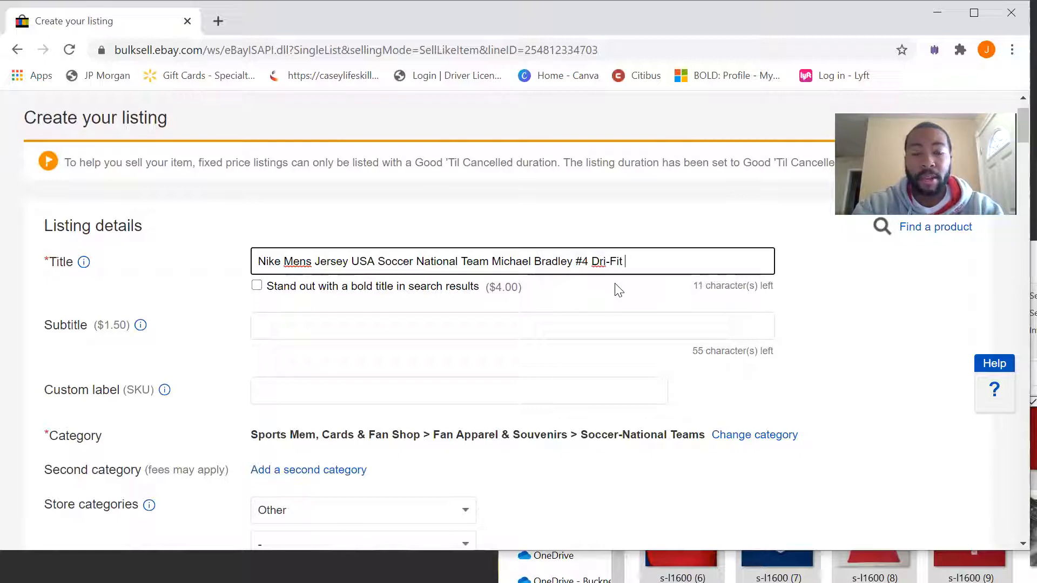
pyautogui.write('Short Sl')
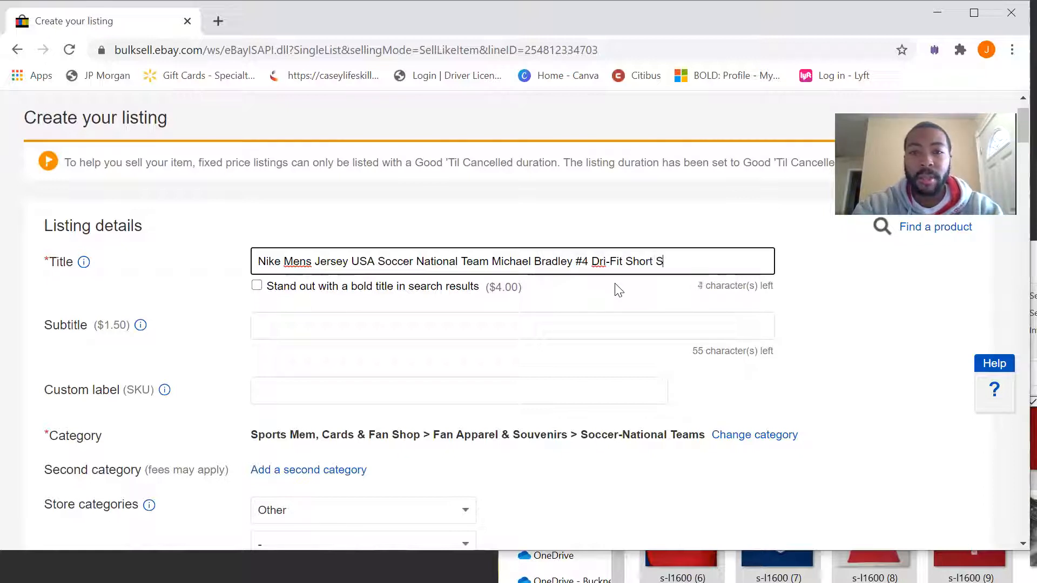
pyautogui.press('BackSpace')
pyautogui.press('BackSpace')
pyautogui.press('BackSpace')
pyautogui.press('BackSpace')
pyautogui.press('BackSpace')
pyautogui.press('BackSpace')
pyautogui.press('BackSpace')
pyautogui.press('BackSpace')
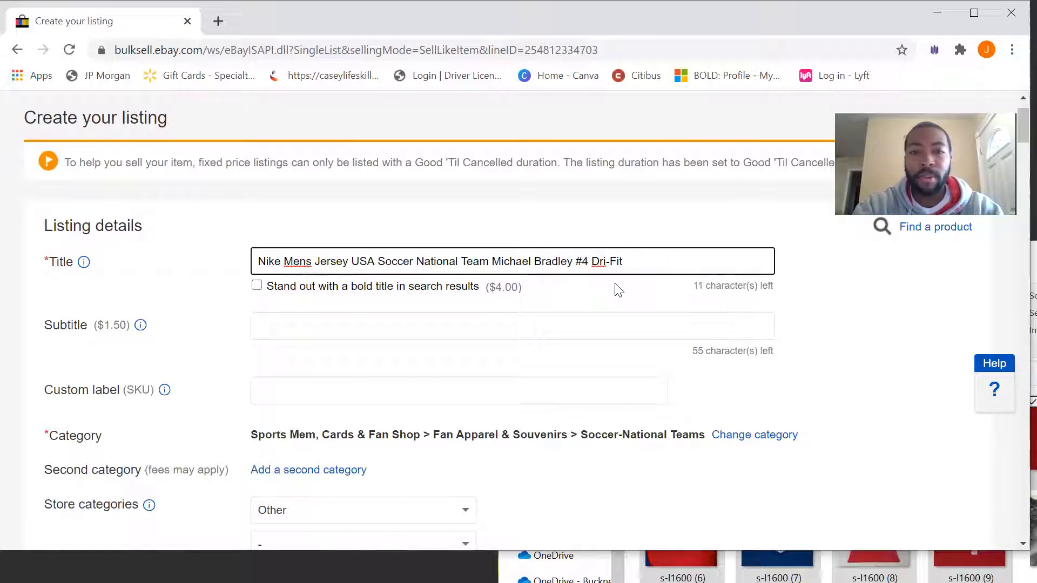
# View the Dri-Fit logo photo and append "Size XL" to the listing title with a single space before it.
pyautogui.scroll(-5, 691, 302)
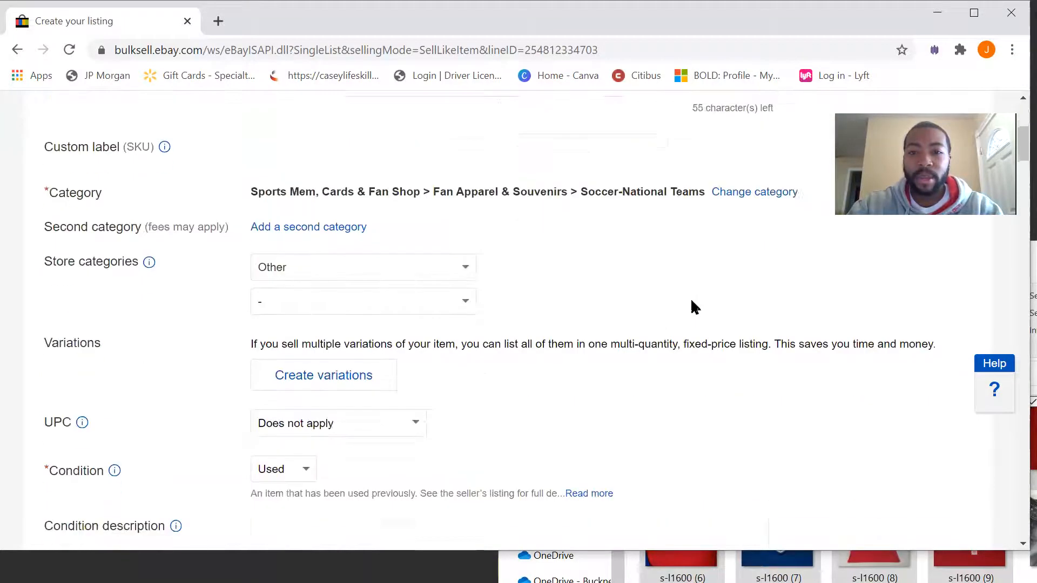
pyautogui.scroll(-6, 691, 305)
pyautogui.scroll(-3, 689, 373)
pyautogui.click(612, 384)
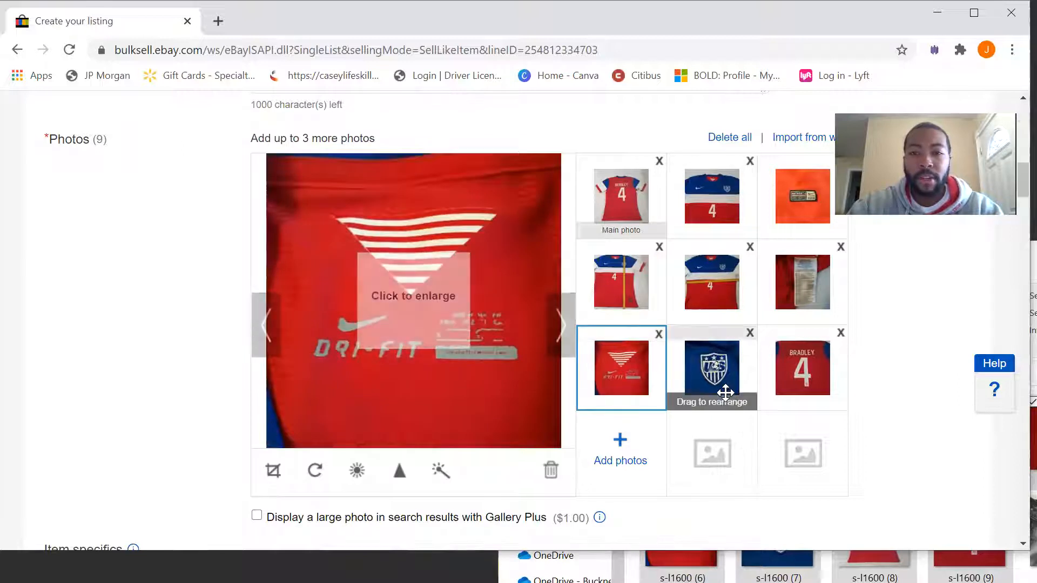
pyautogui.scroll(15, 731, 397)
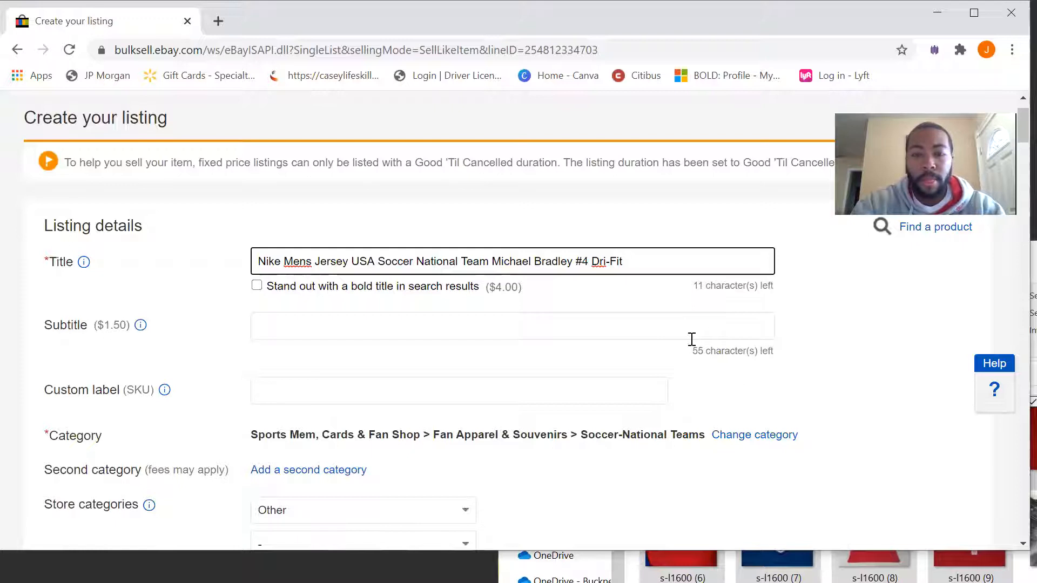
pyautogui.write('Size')
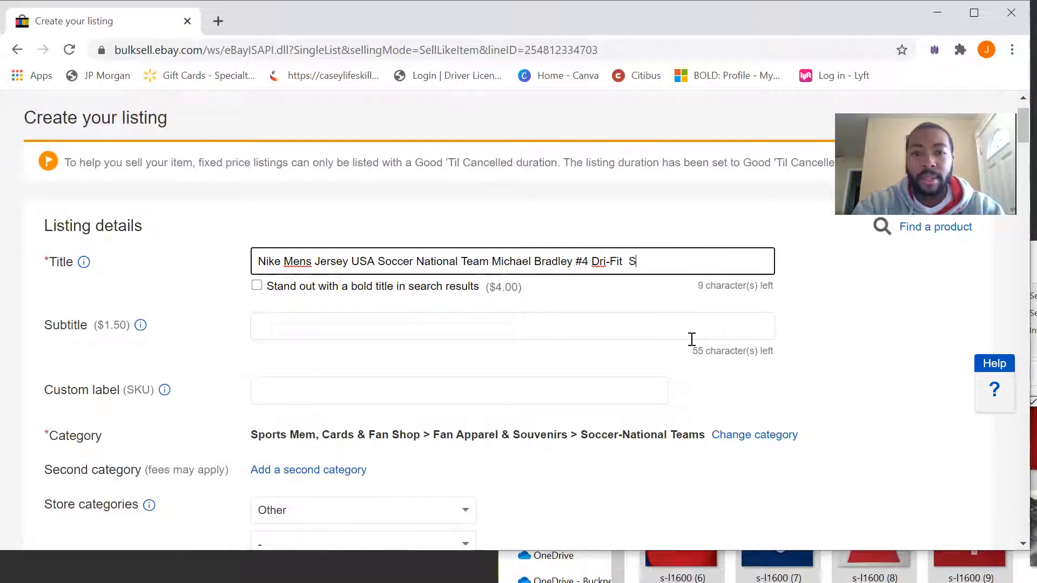
pyautogui.press('BackSpace')
pyautogui.press('BackSpace')
pyautogui.press('BackSpace')
pyautogui.press('BackSpace')
pyautogui.press('BackSpace')
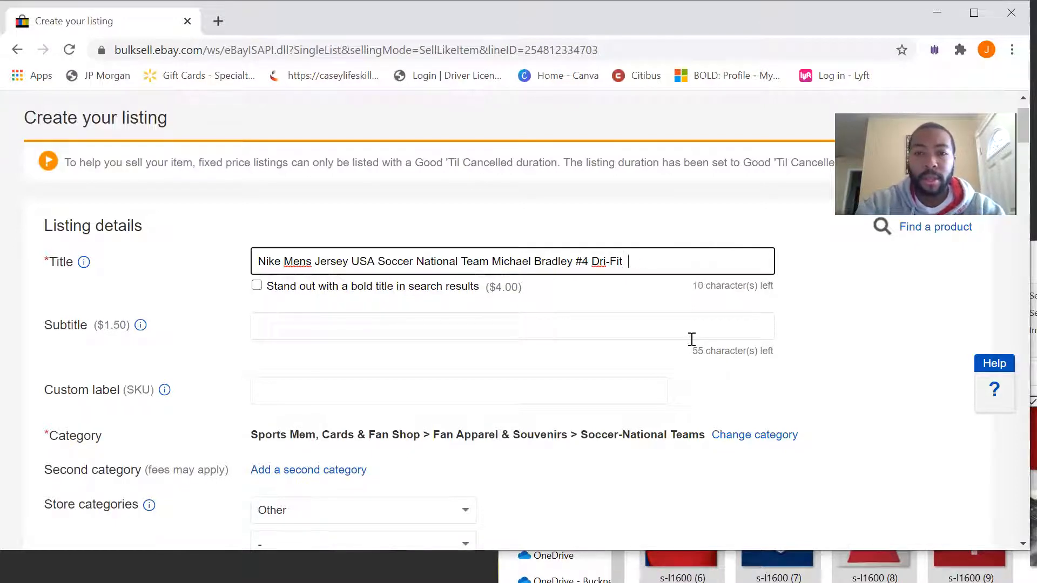
pyautogui.write('Size Z')
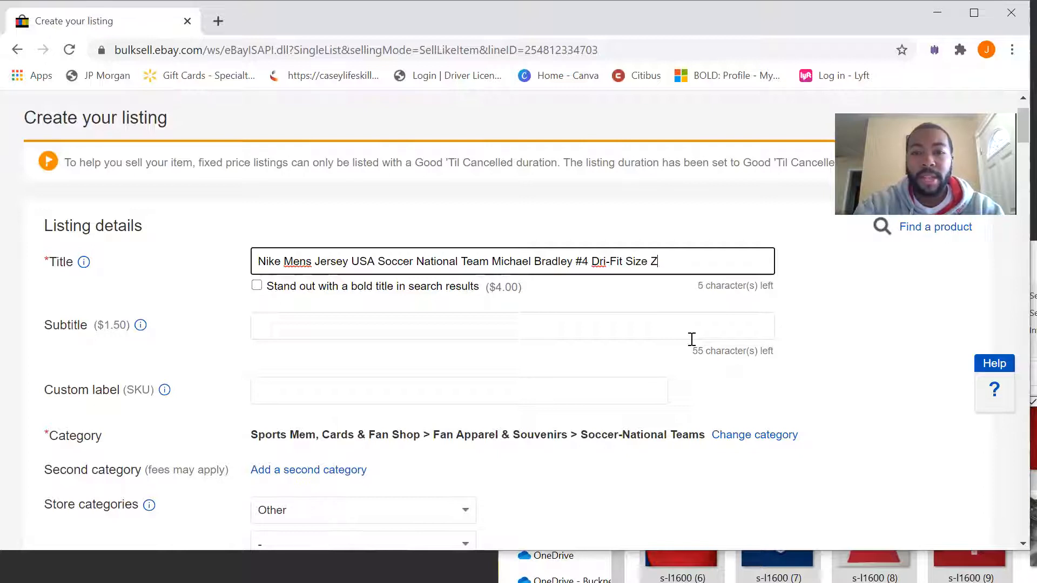
pyautogui.press('BackSpace')
pyautogui.write('XL')
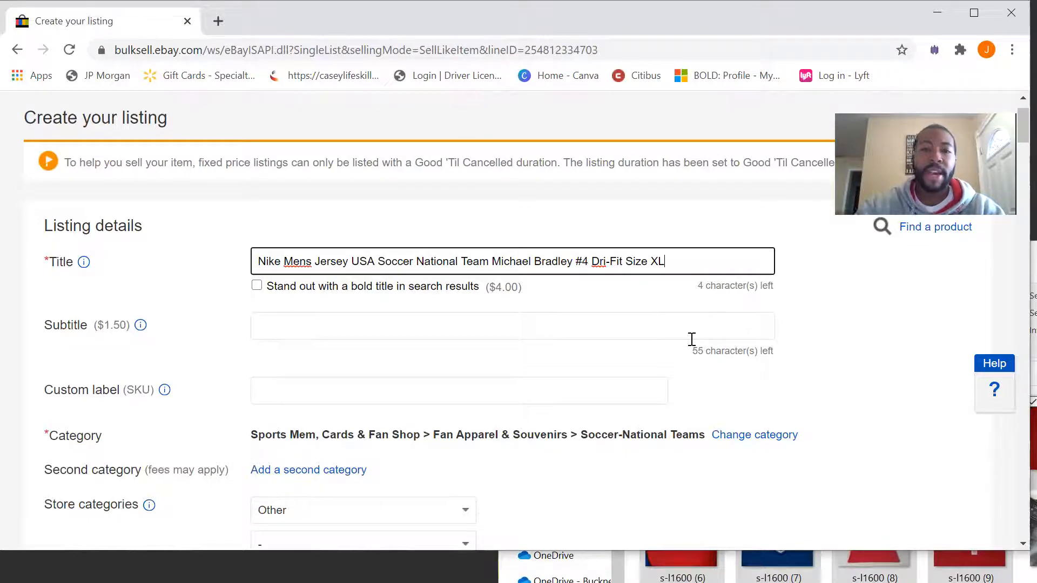
# Copy the complete listing title to the clipboard.
pyautogui.moveTo(676, 263); pyautogui.dragTo(247, 276)
pyautogui.rightClick(313, 263)
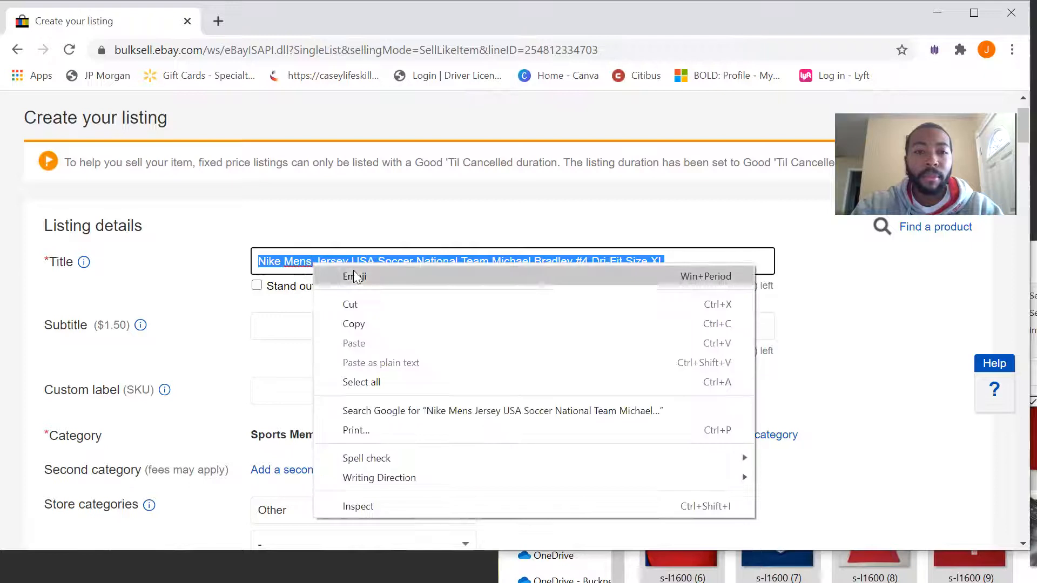
pyautogui.click(380, 324)
# Set the first store category to Men's Fashion > Short Sleeve Shirt.
pyautogui.scroll(-3, 493, 400)
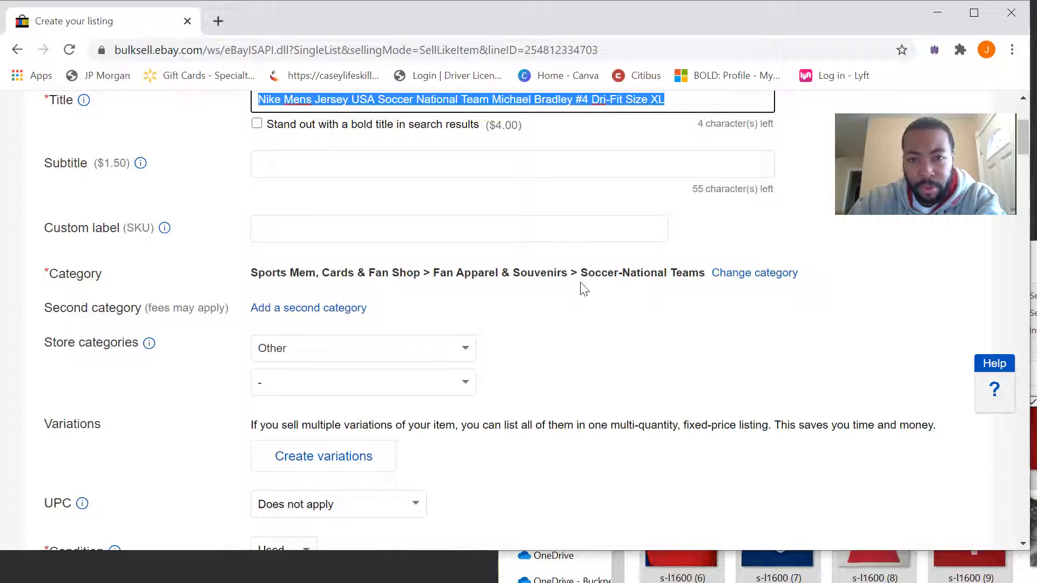
pyautogui.scroll(-3, 687, 312)
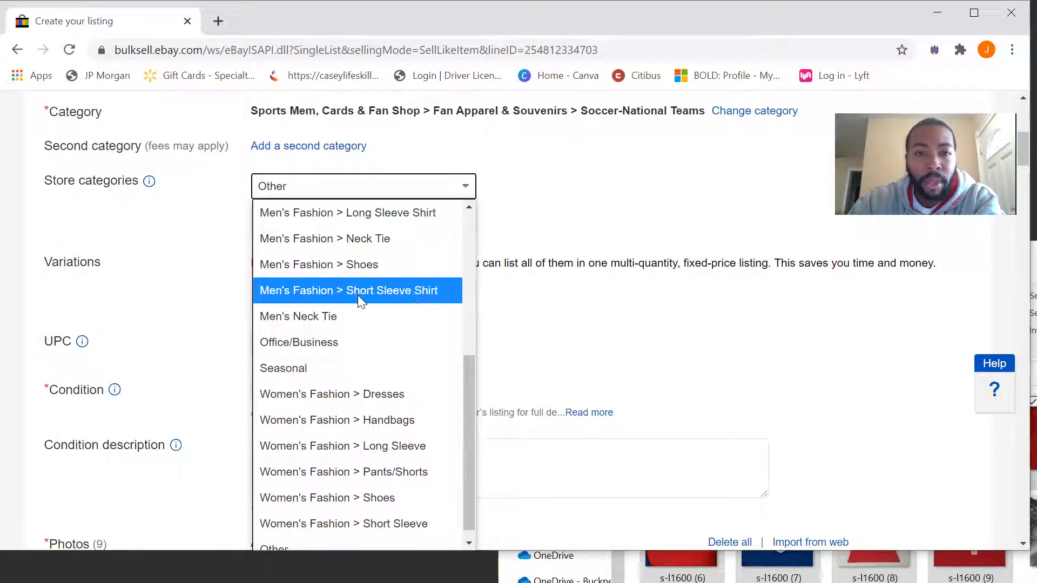
pyautogui.click(425, 297)
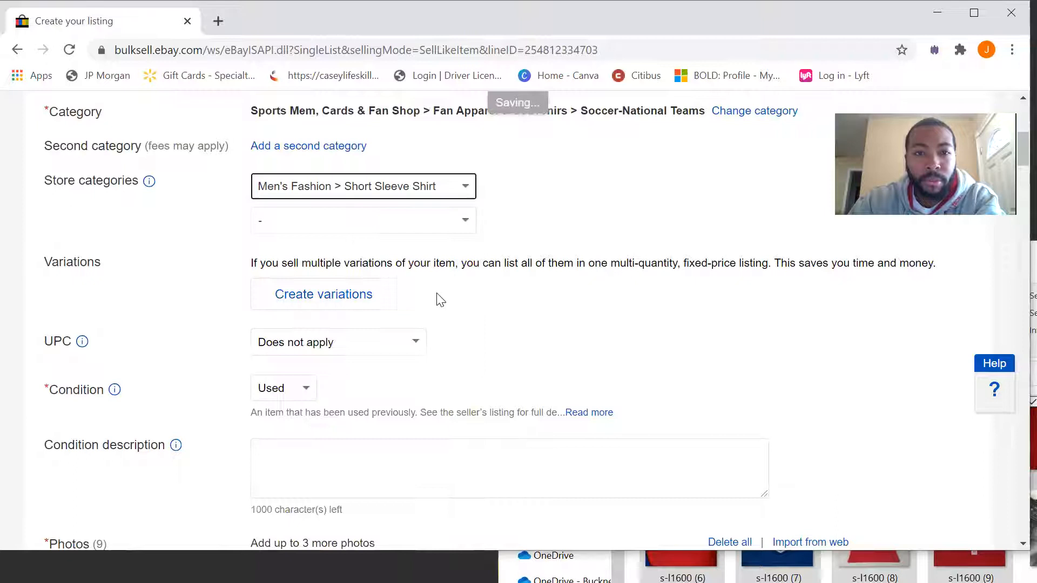
pyautogui.click(468, 225)
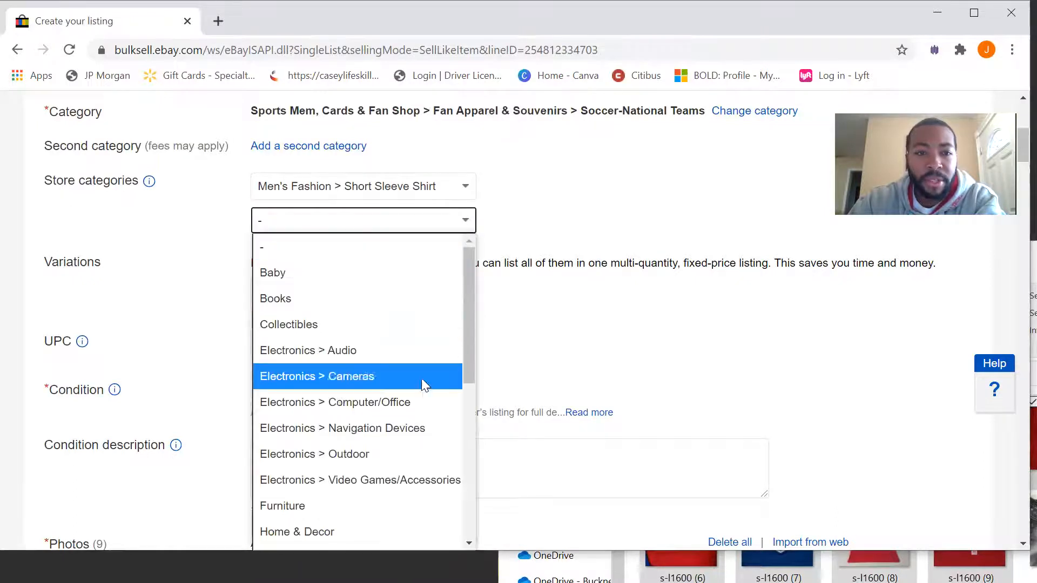
pyautogui.scroll(-5, 424, 387)
pyautogui.scroll(-1, 418, 437)
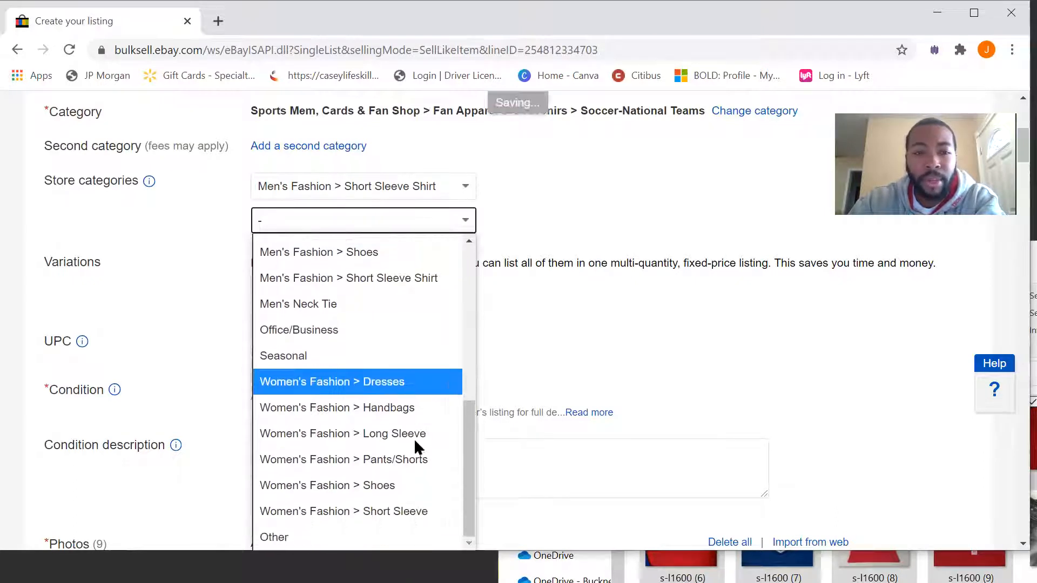
pyautogui.click(563, 317)
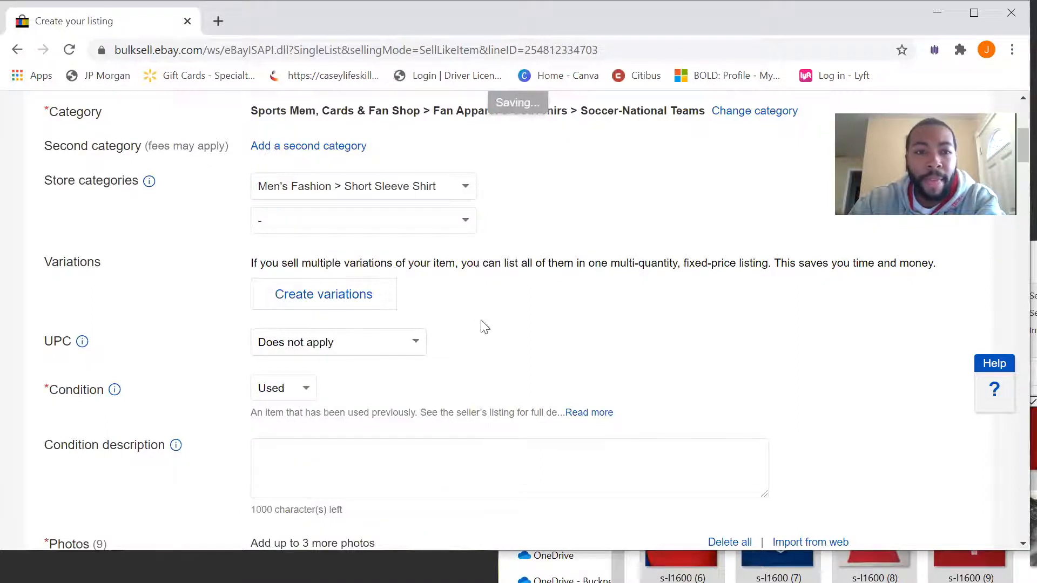
# Enter "Good used condition. Please see ALL photos for details." as the condition description.
pyautogui.scroll(-2, 437, 290)
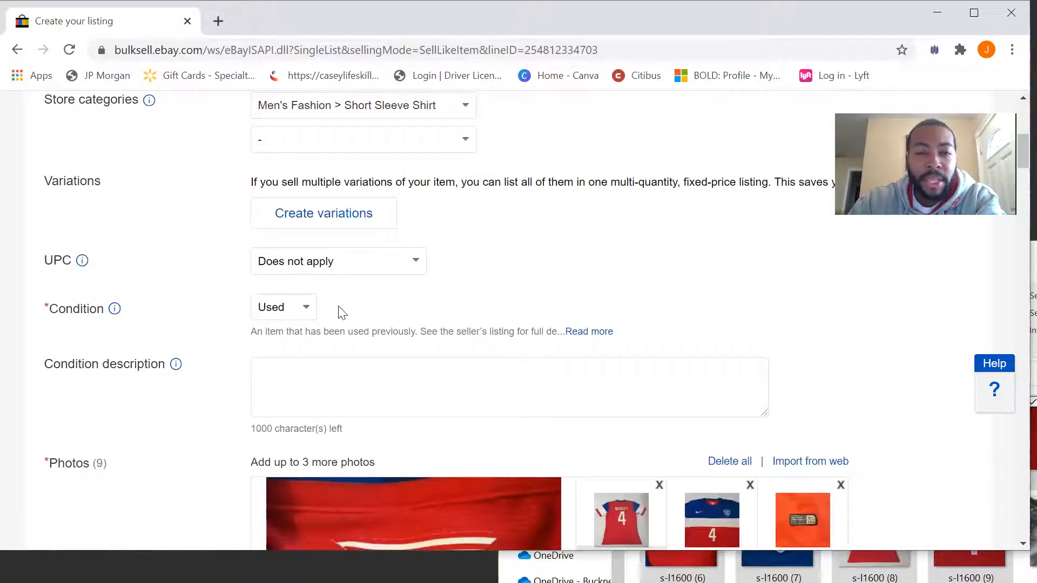
pyautogui.click(370, 384)
pyautogui.write('Good used condition')
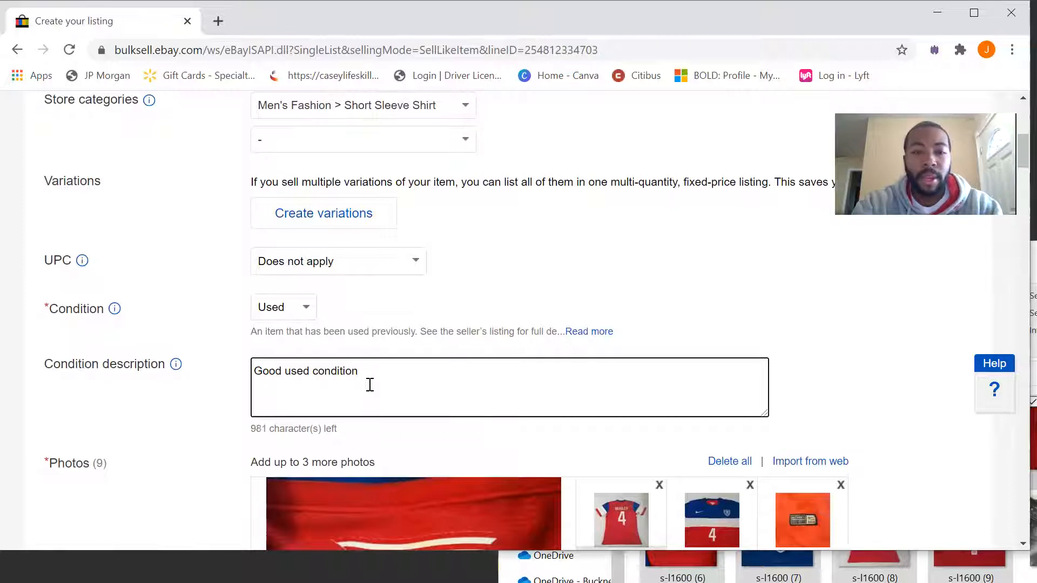
pyautogui.write('. Plea')
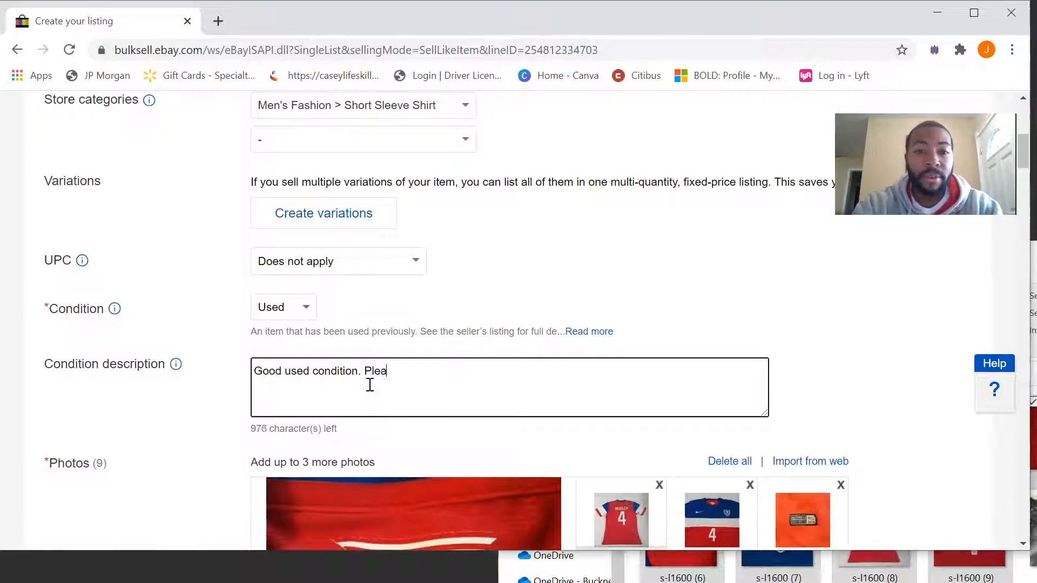
pyautogui.write('se see')
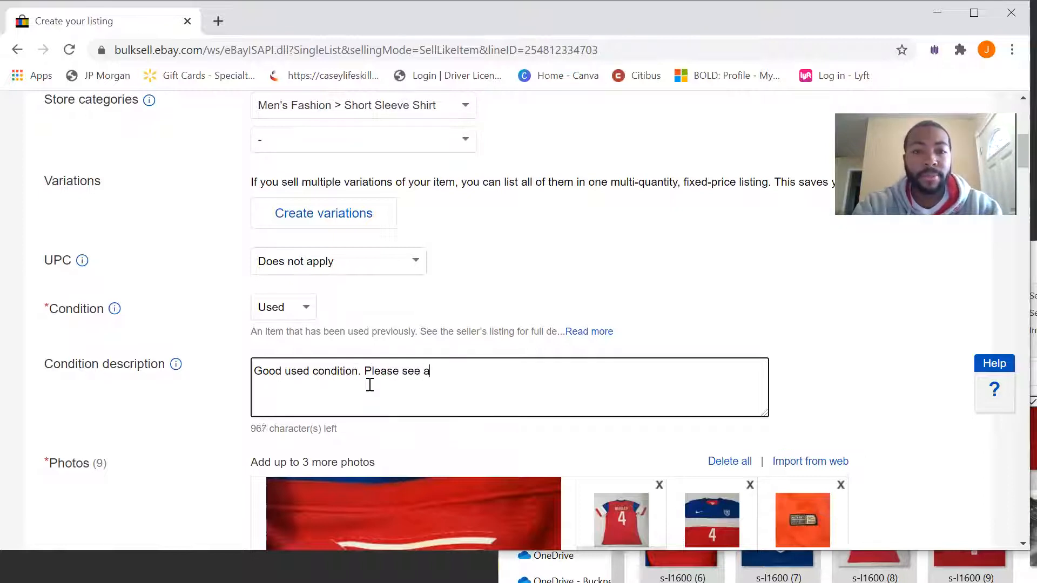
pyautogui.write(' ALL phoo')
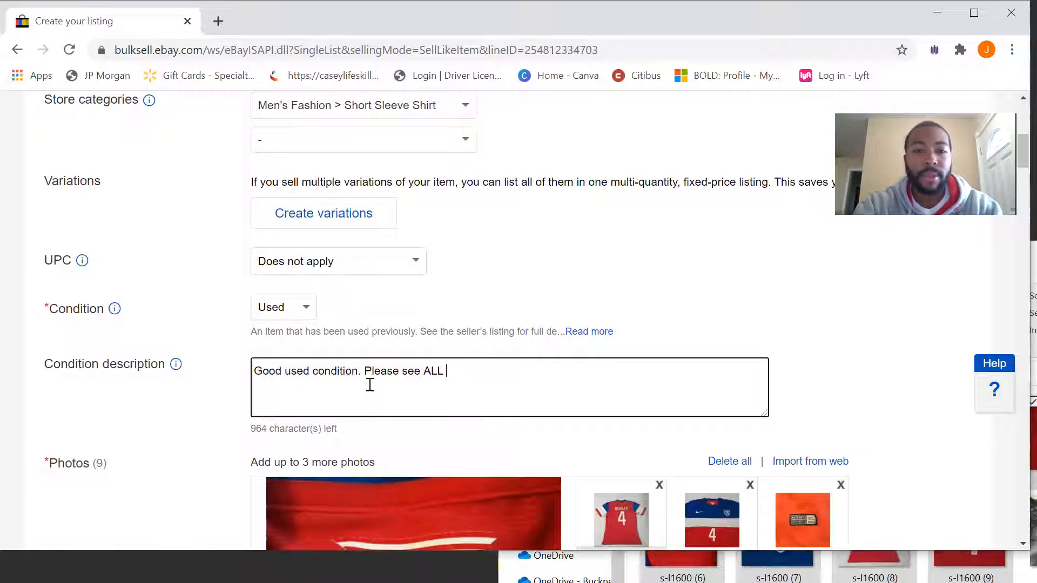
pyautogui.press('BackSpace')
pyautogui.write('tos for details.')
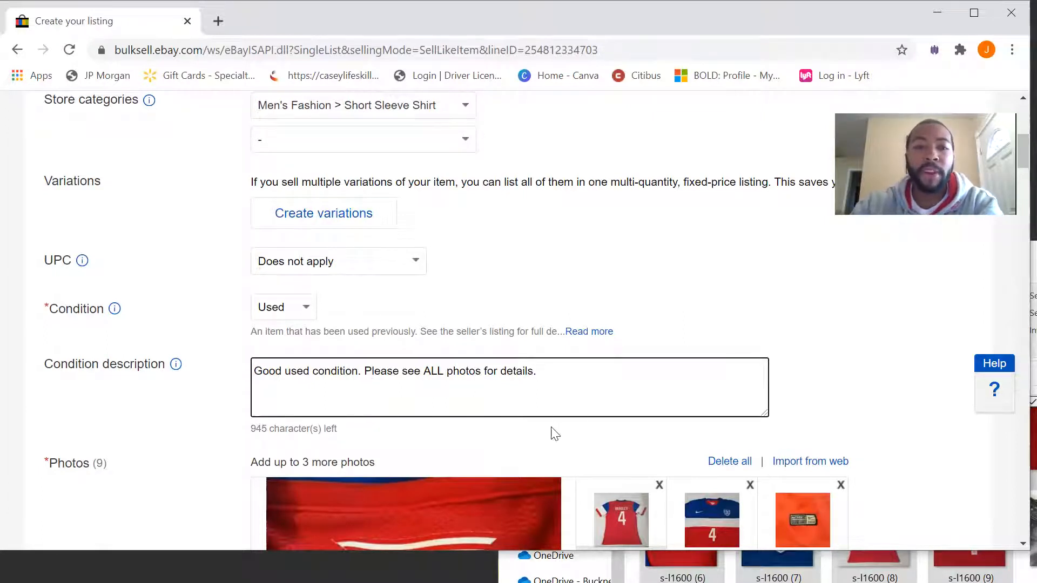
# Set the Size item specific of the jersey to XL.
pyautogui.scroll(-4, 556, 421)
pyautogui.scroll(-7, 653, 368)
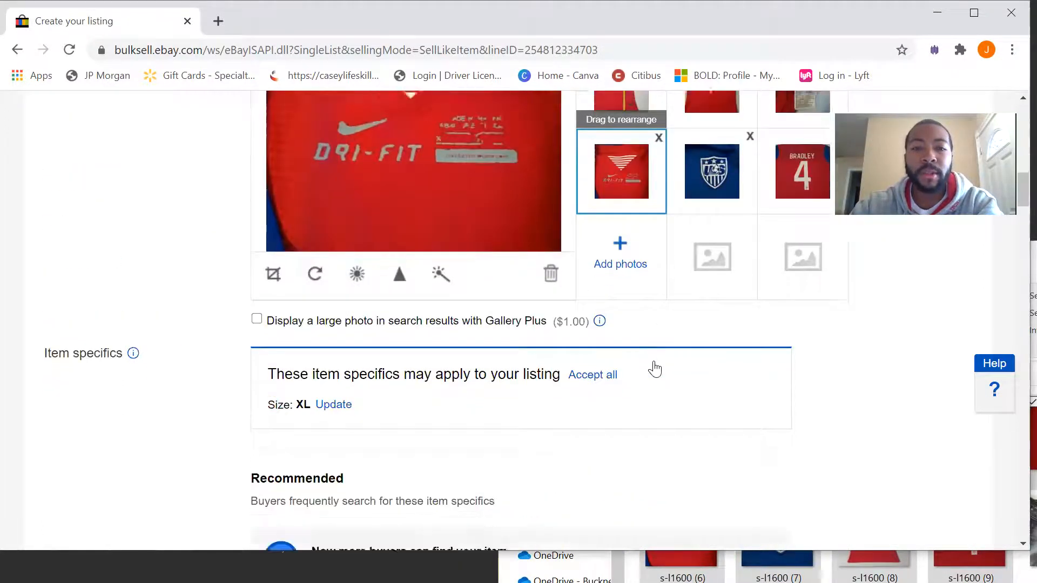
pyautogui.scroll(-3, 657, 367)
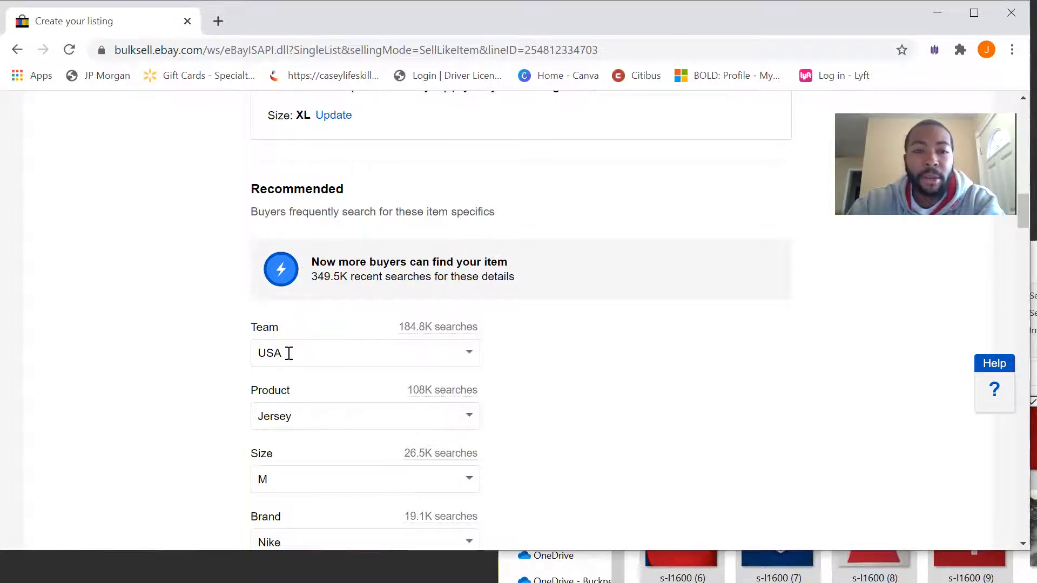
pyautogui.scroll(-2, 378, 363)
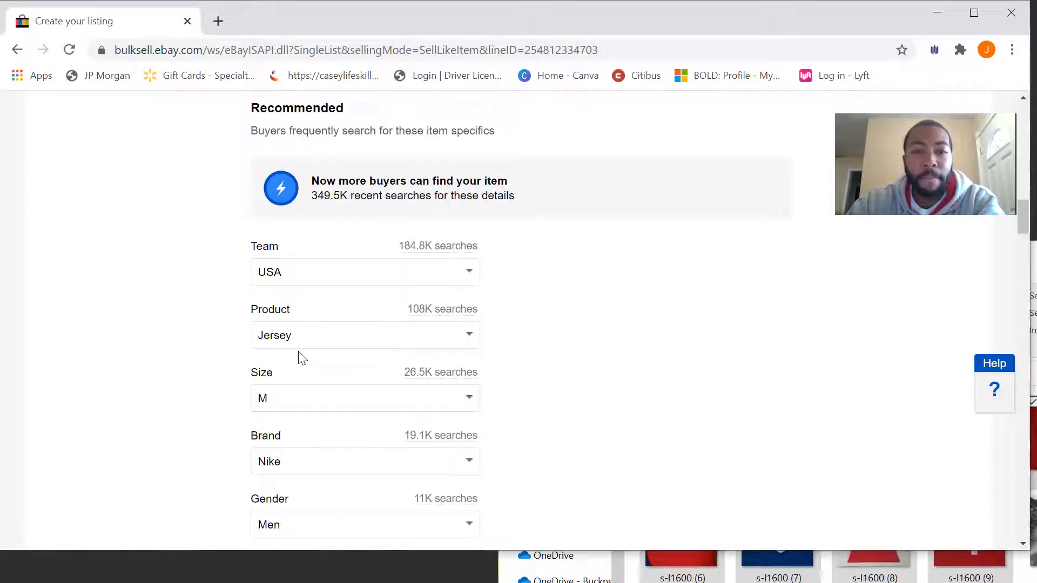
pyautogui.scroll(-2, 410, 334)
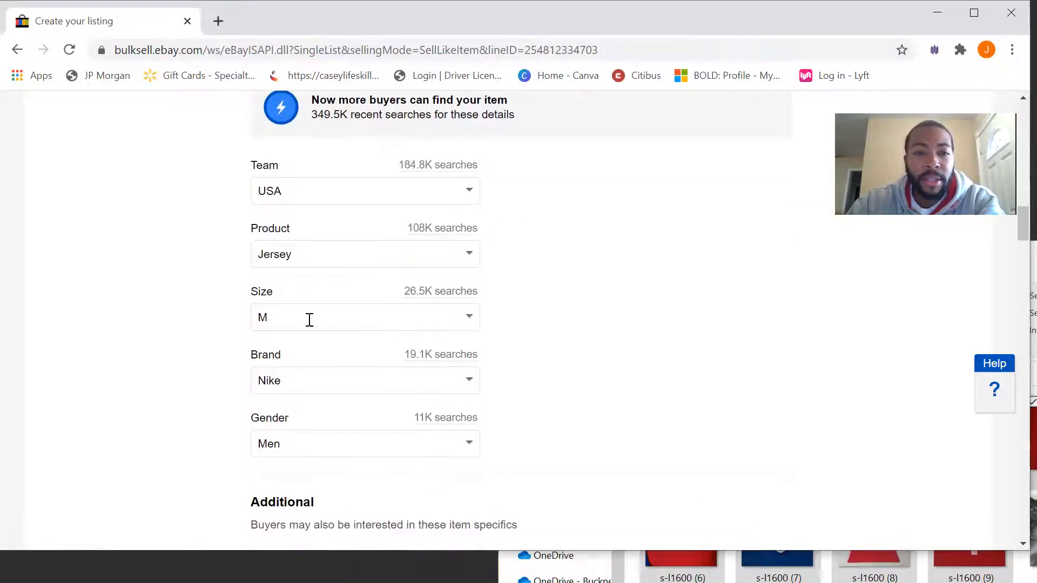
pyautogui.click(469, 316)
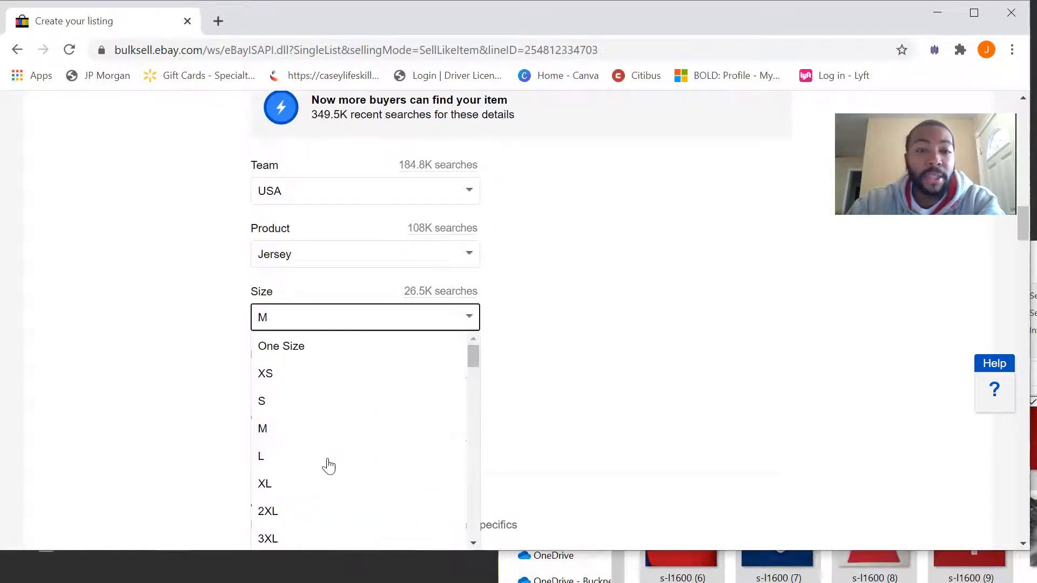
pyautogui.click(312, 484)
# Review the remaining item specifics, including gender, player, color, the capacity options, country of manufacture, sport and size type.
pyautogui.scroll(-3, 502, 372)
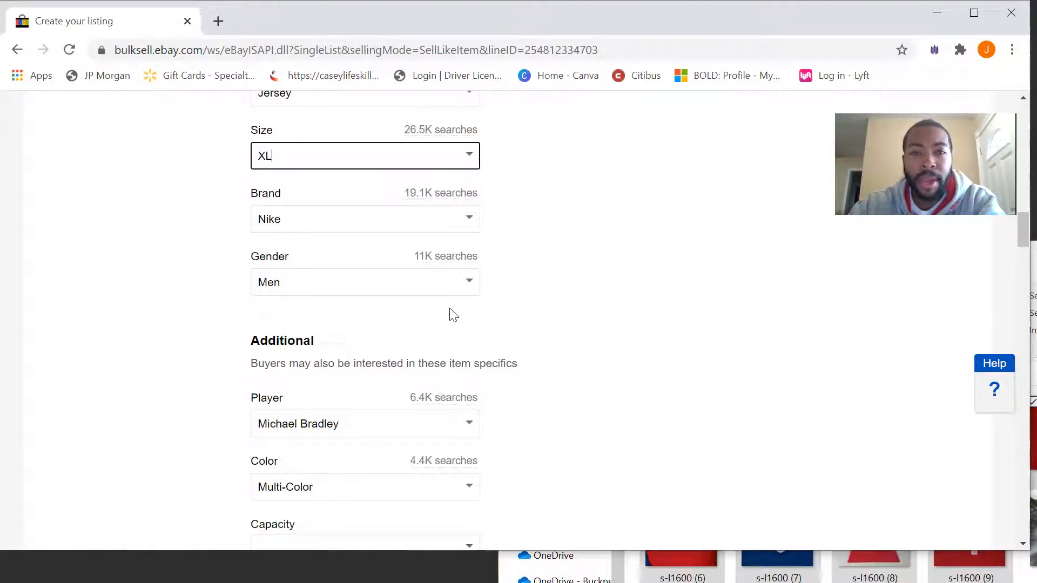
pyautogui.scroll(-3, 547, 300)
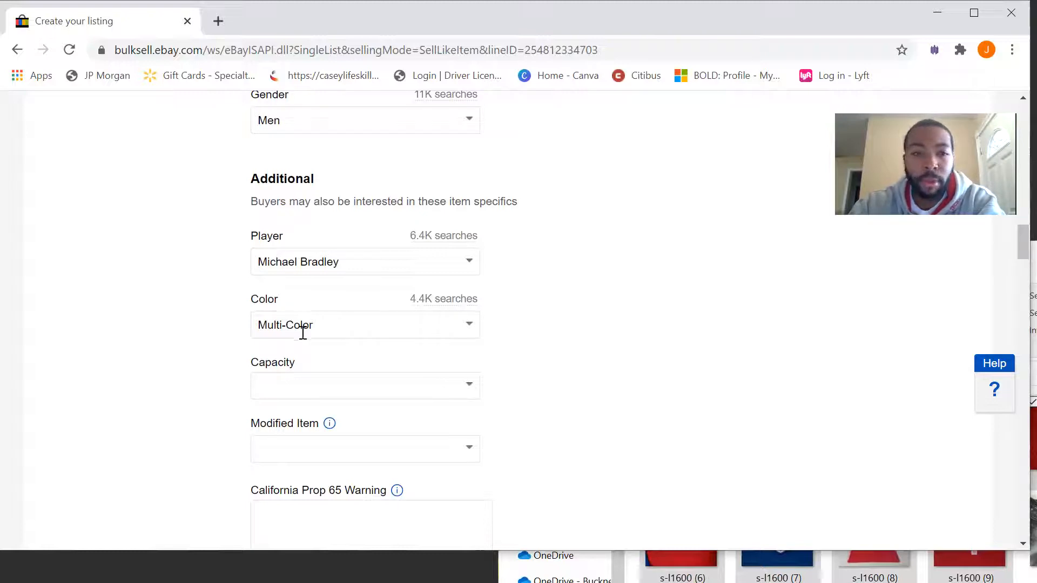
pyautogui.scroll(-1, 416, 367)
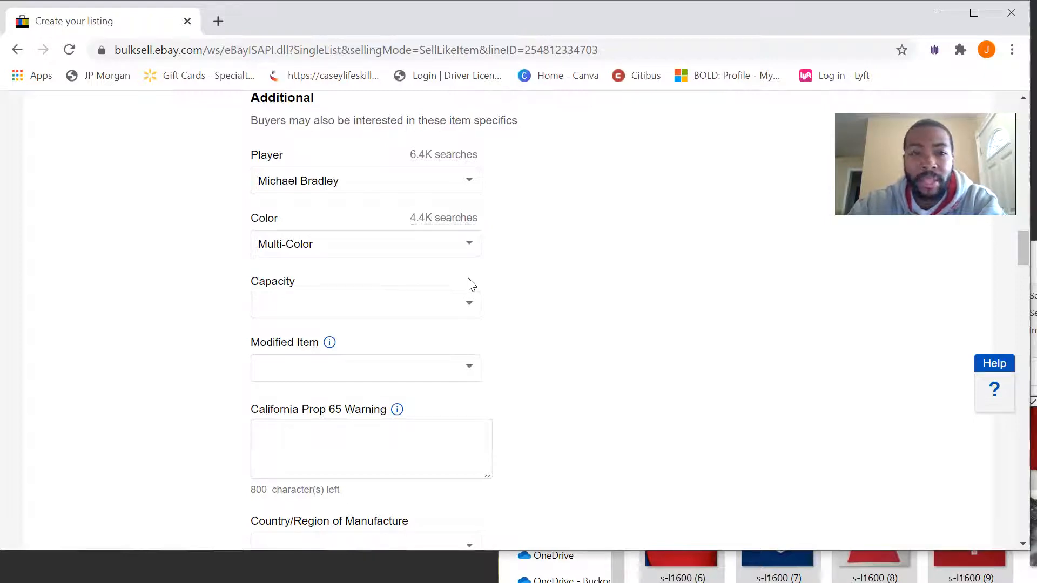
pyautogui.click(470, 305)
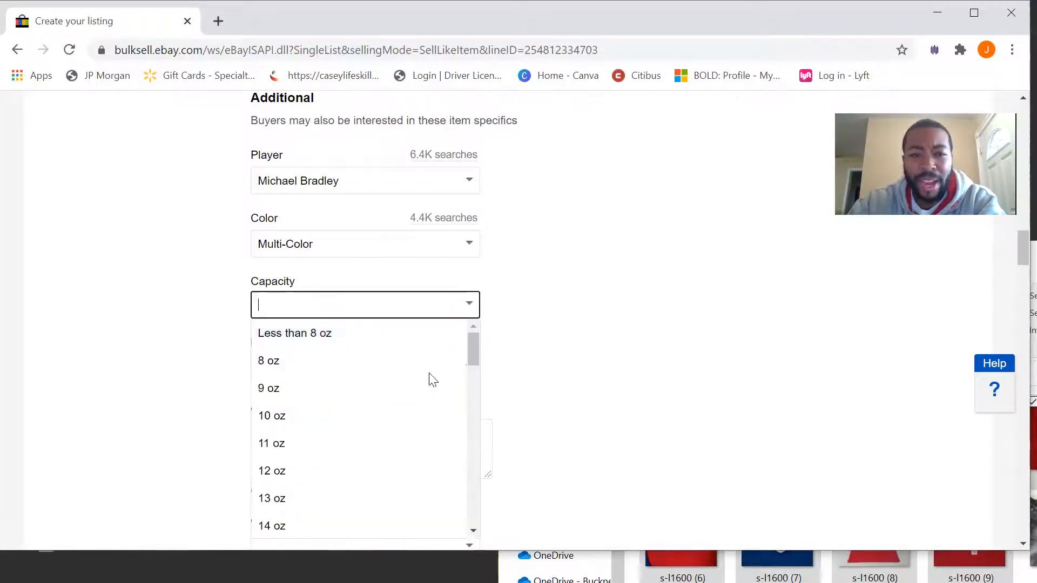
pyautogui.click(578, 334)
pyautogui.scroll(-4, 578, 335)
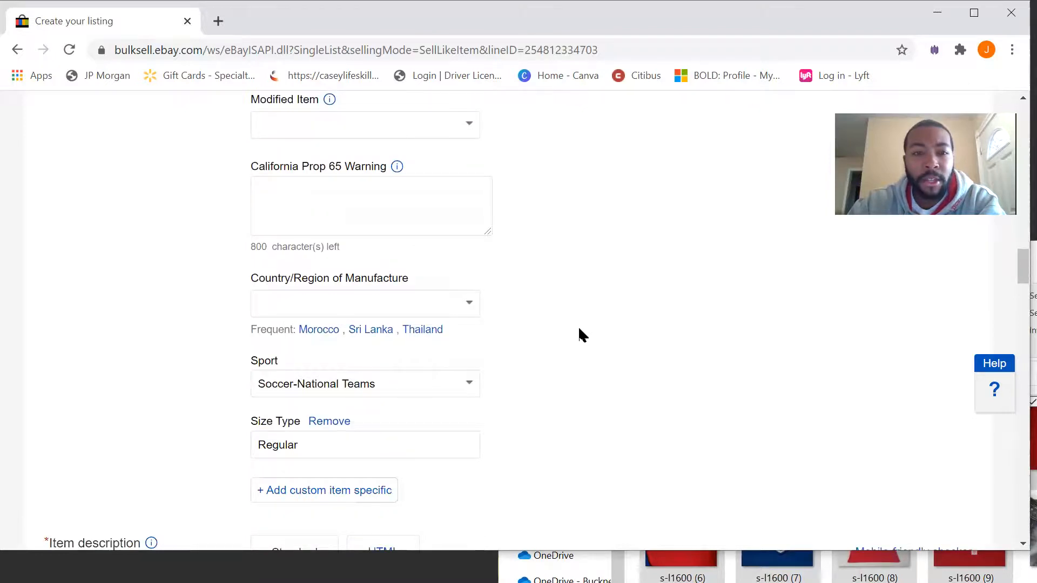
pyautogui.scroll(-3, 685, 358)
pyautogui.scroll(9, 688, 357)
pyautogui.scroll(-5, 372, 400)
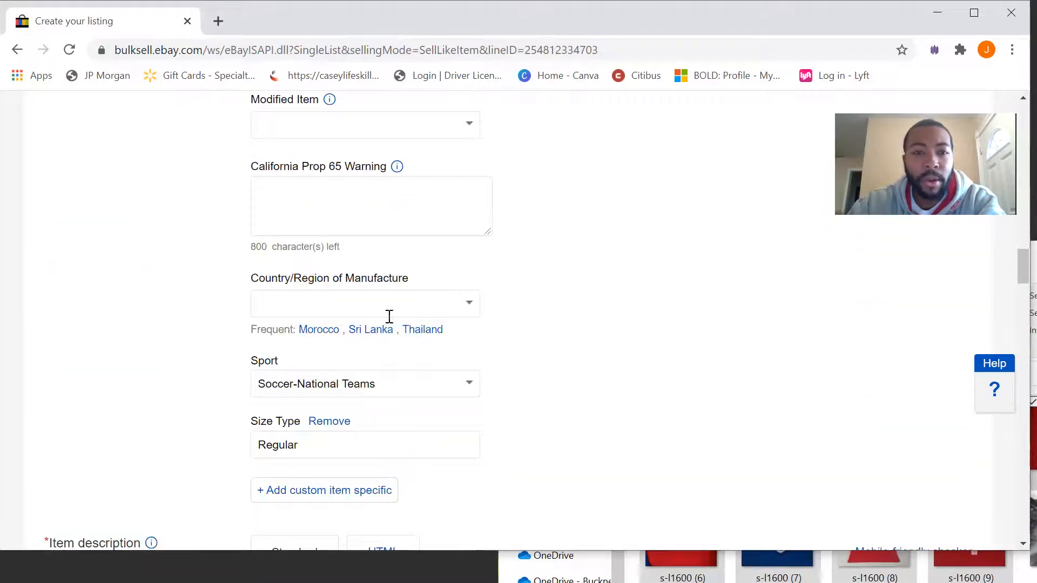
# Enlarge the Dri-Fit logo photo and go back to the care label photo to check the country of manufacture.
pyautogui.scroll(8, 583, 361)
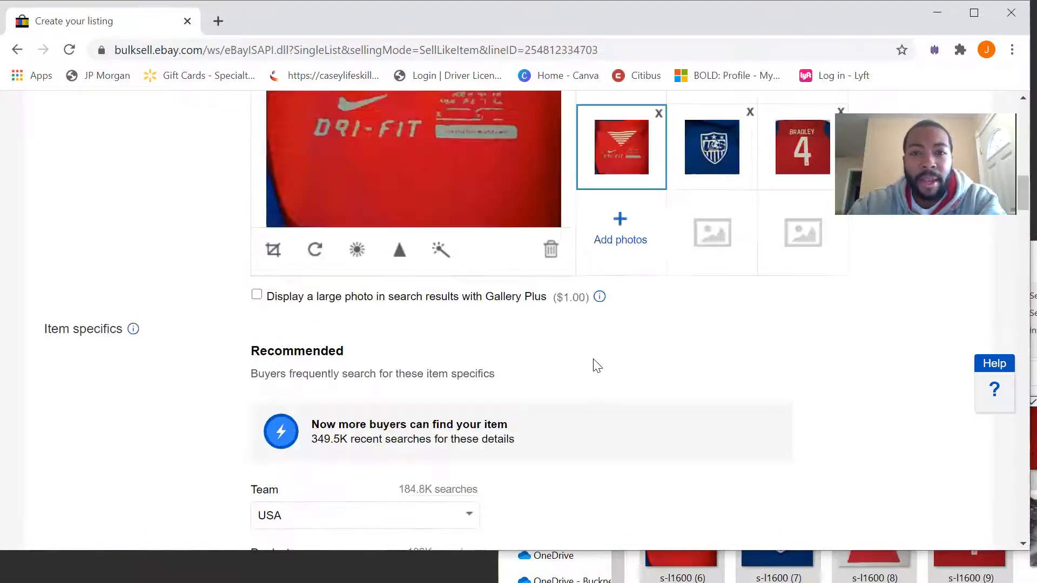
pyautogui.scroll(5, 621, 378)
pyautogui.scroll(-2, 654, 386)
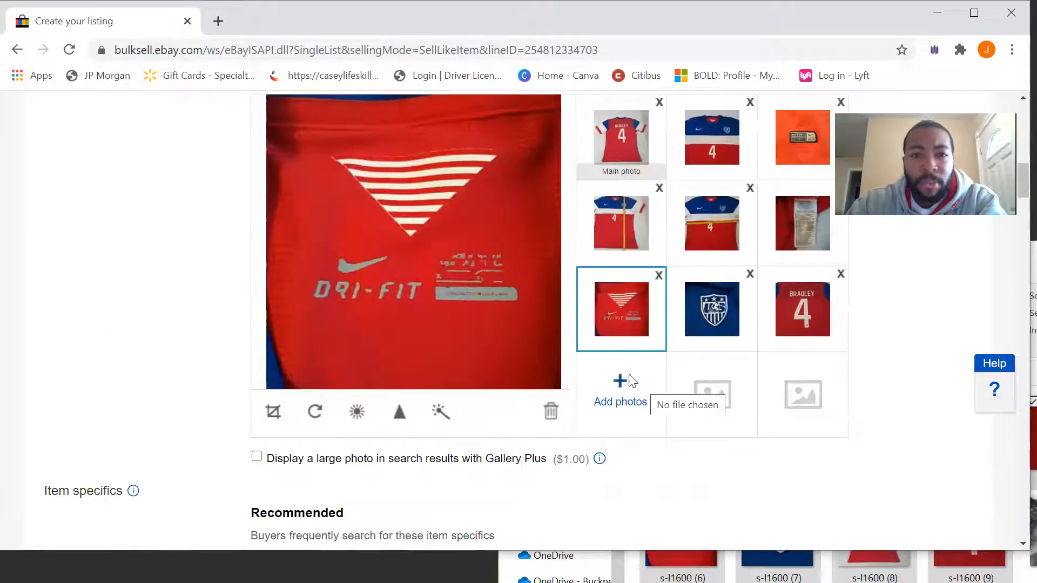
pyautogui.click(440, 270)
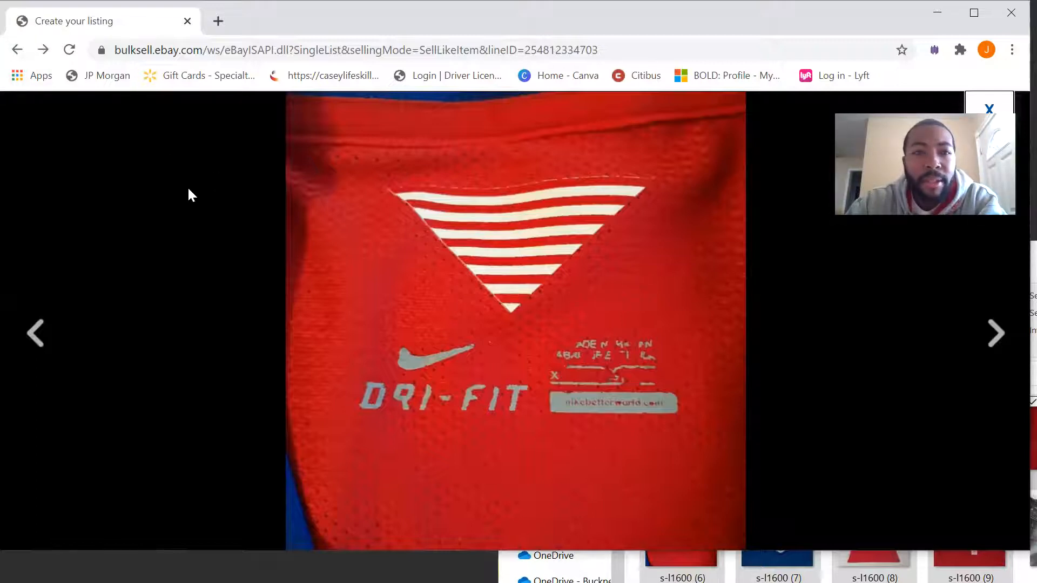
pyautogui.click(38, 333)
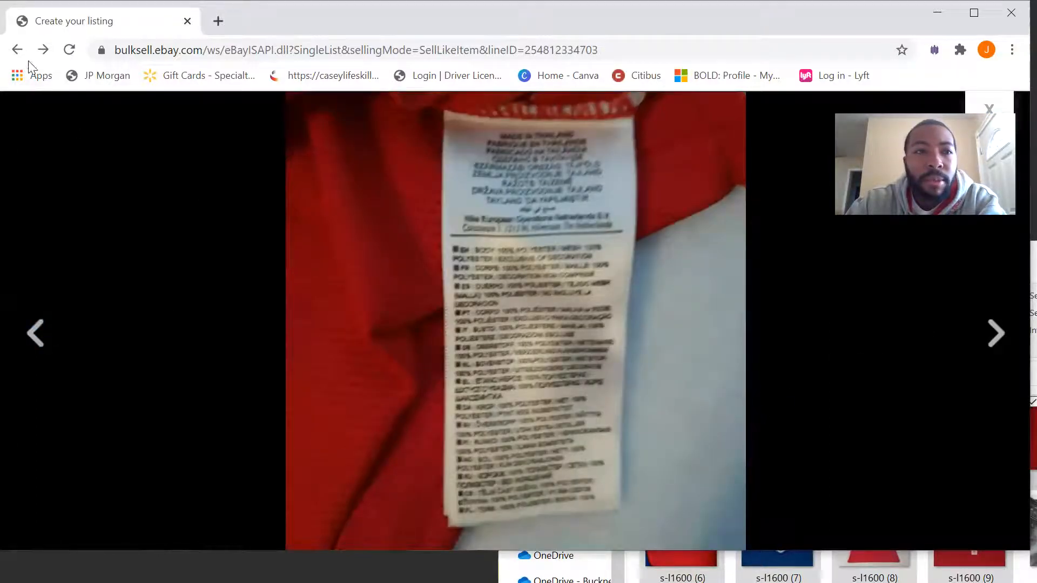
# Leave the enlarged photo, go to the Seller Hub drafts and resume the Nike Michael Bradley jersey draft.
pyautogui.click(18, 52)
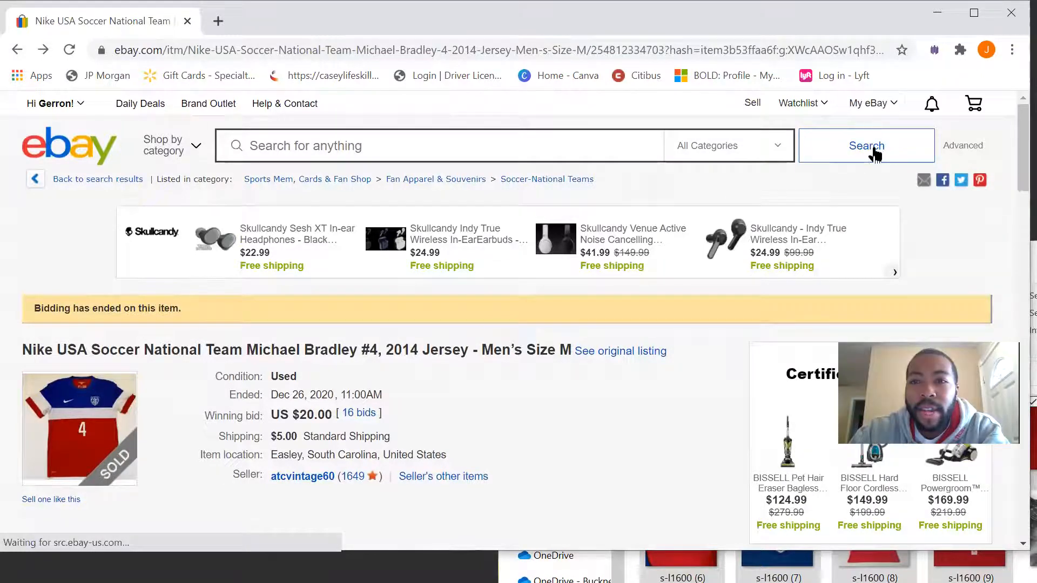
pyautogui.moveTo(869, 103)
pyautogui.click(861, 264)
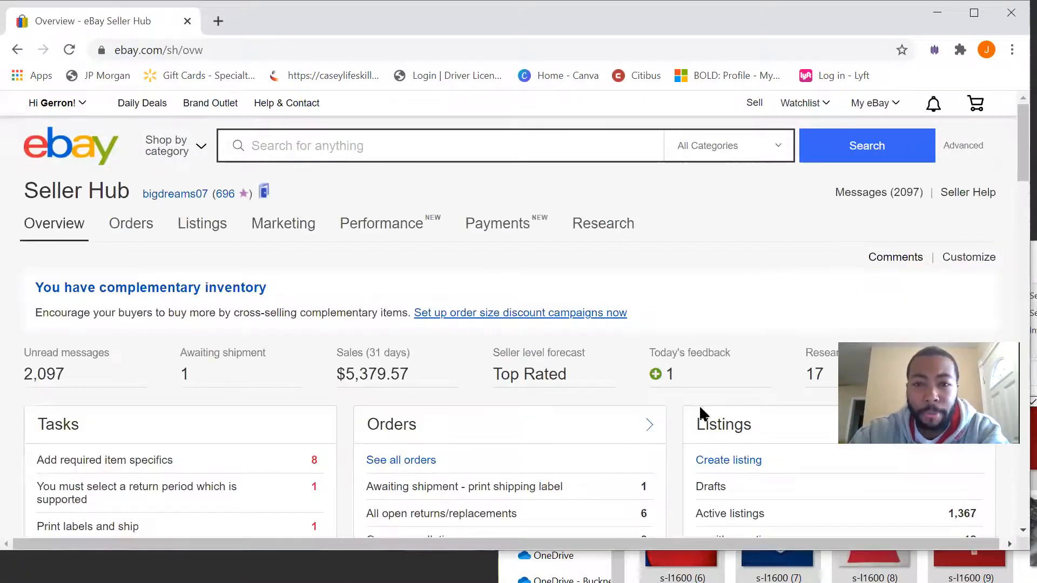
pyautogui.scroll(-1, 718, 436)
pyautogui.scroll(-1, 718, 436)
pyautogui.click(717, 415)
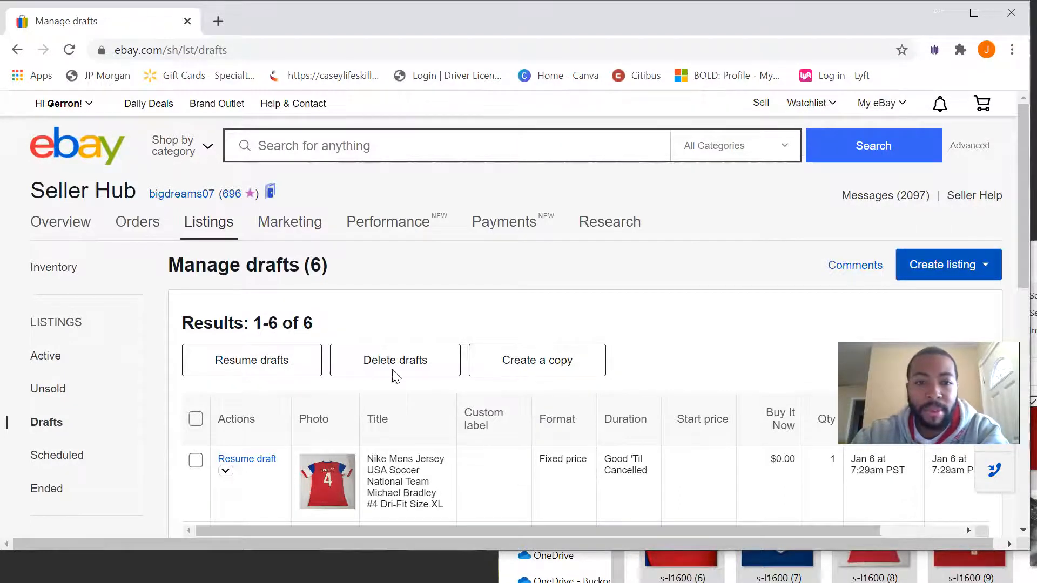
pyautogui.scroll(-3, 396, 376)
pyautogui.click(258, 300)
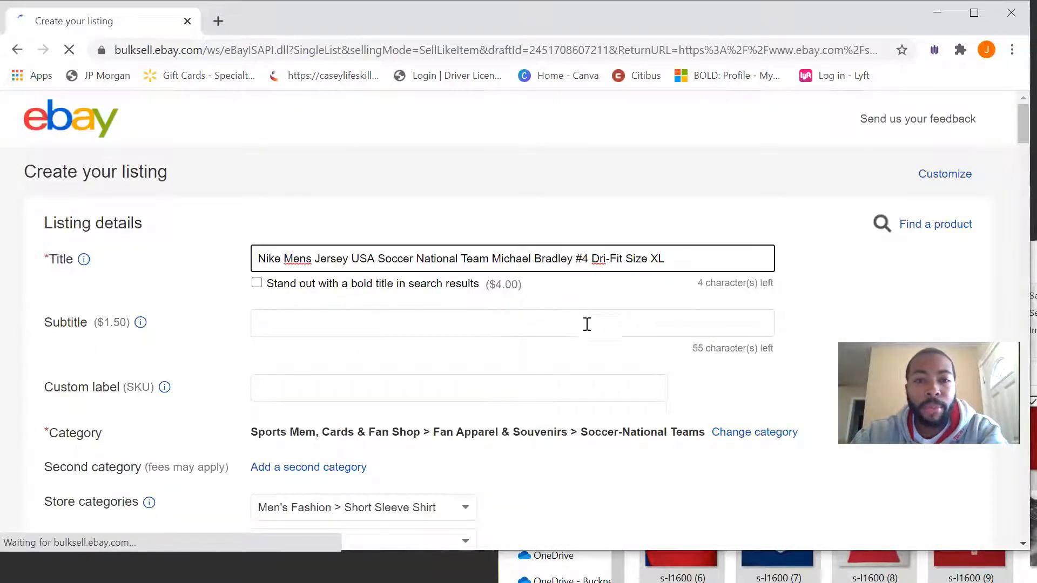
# Paste the copied listing title into the empty item description.
pyautogui.scroll(-15, 582, 330)
pyautogui.scroll(-15, 582, 335)
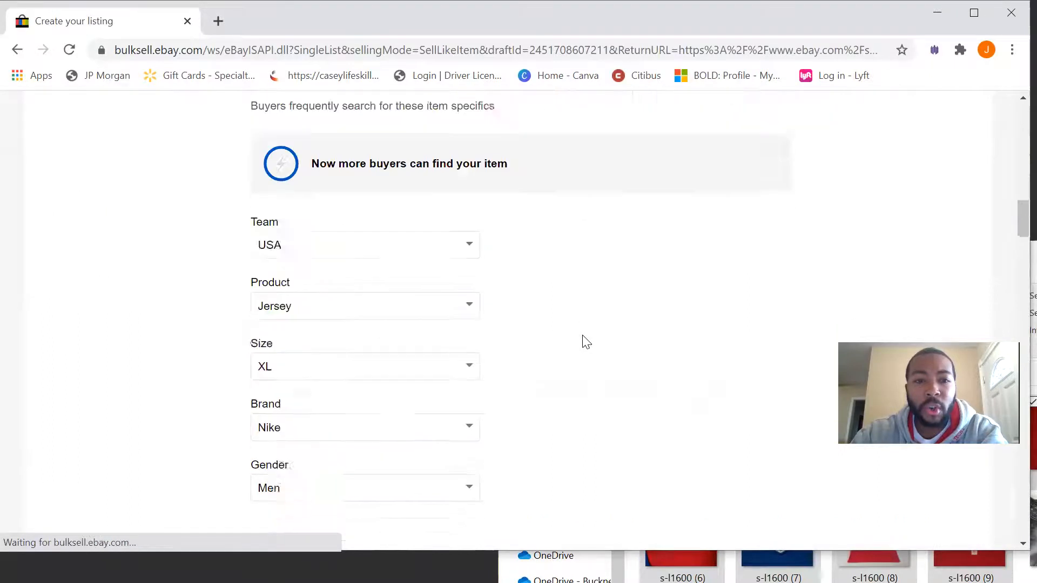
pyautogui.scroll(-5, 585, 342)
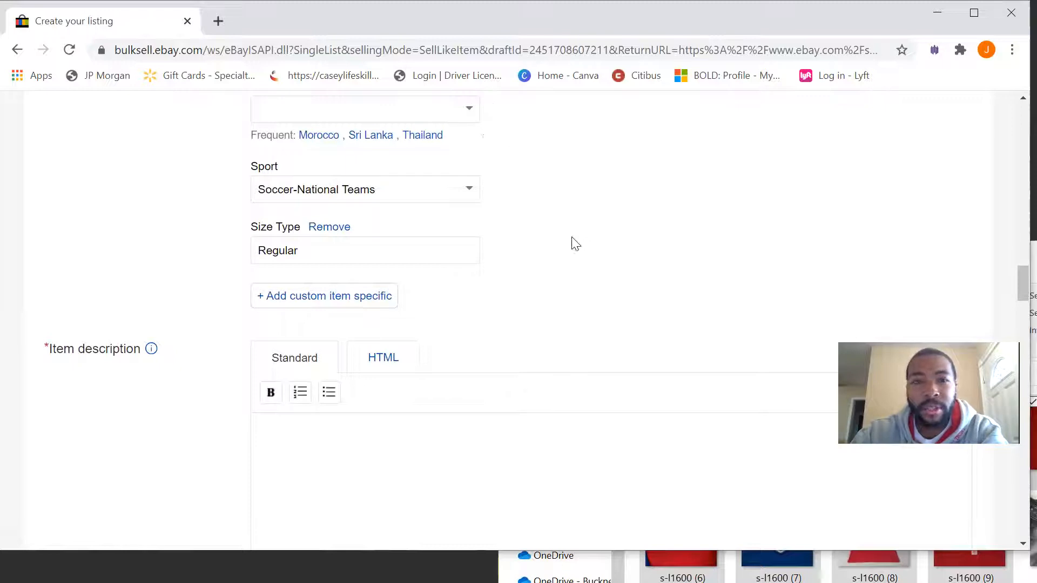
pyautogui.scroll(-6, 486, 236)
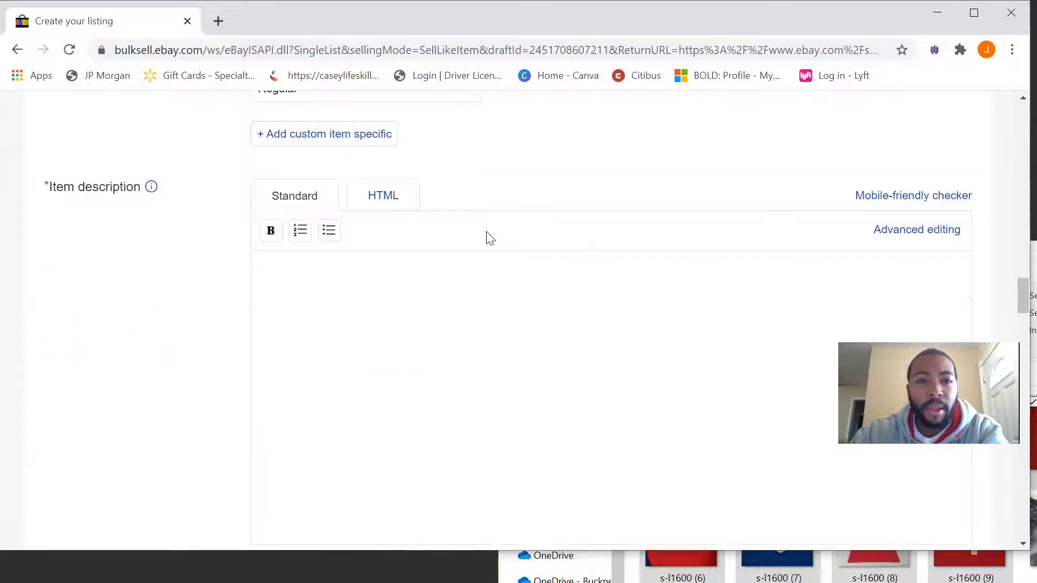
pyautogui.scroll(4, 401, 157)
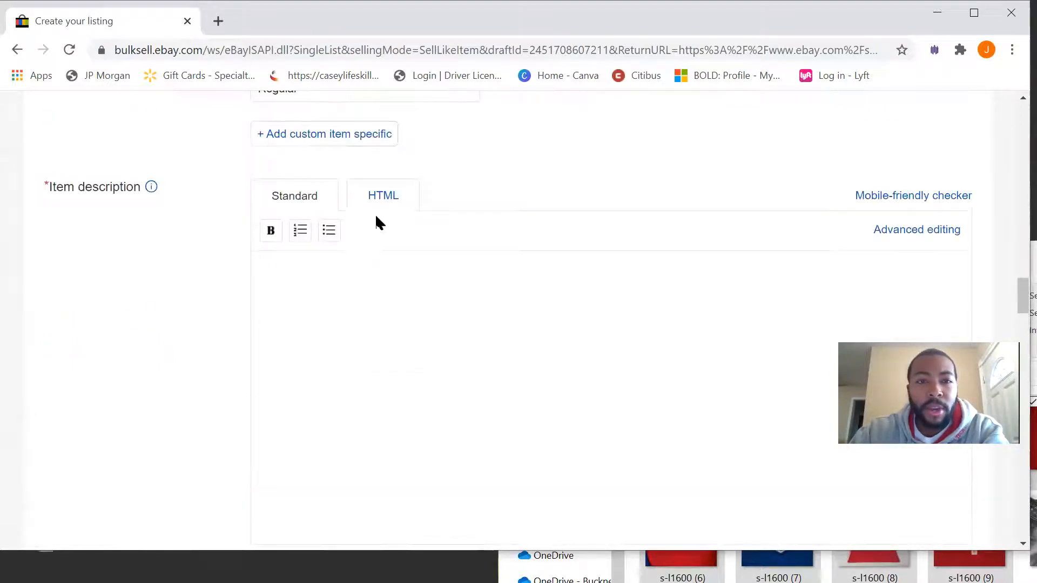
pyautogui.rightClick(353, 281)
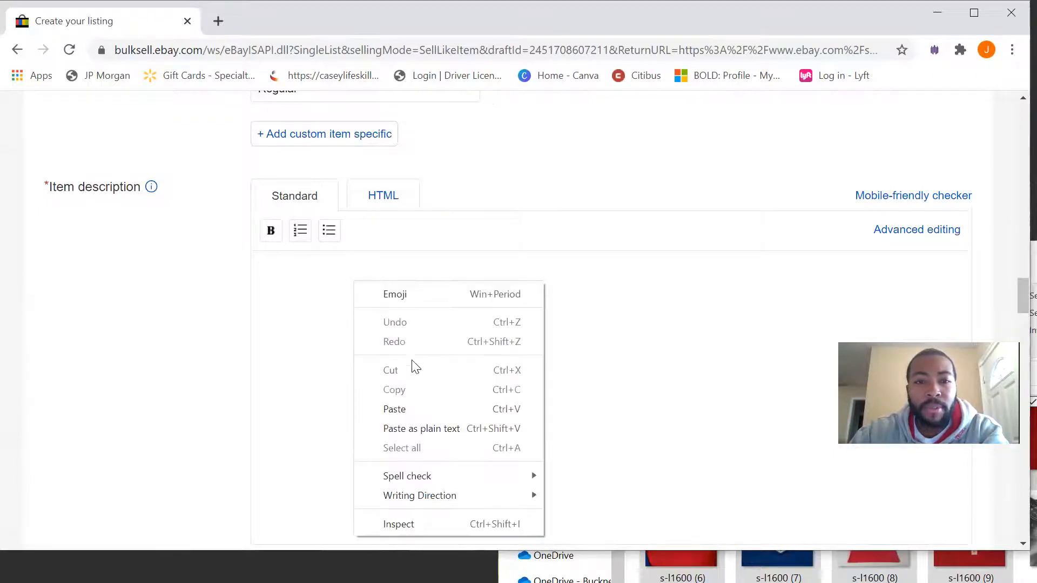
pyautogui.click(413, 406)
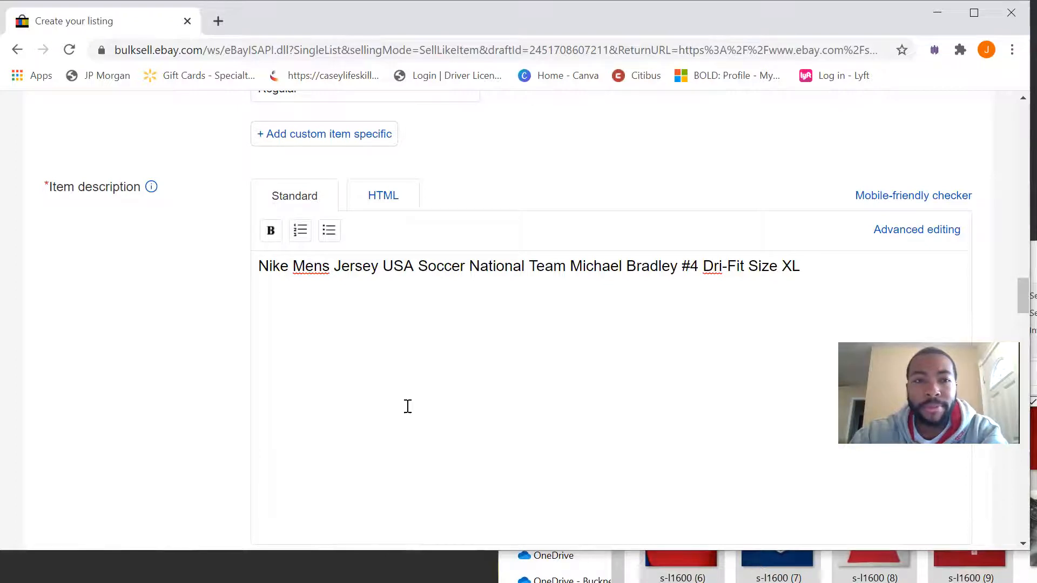
# Switch the item description to advanced editing and insert the custom template "Shoes" below the title.
pyautogui.click(888, 234)
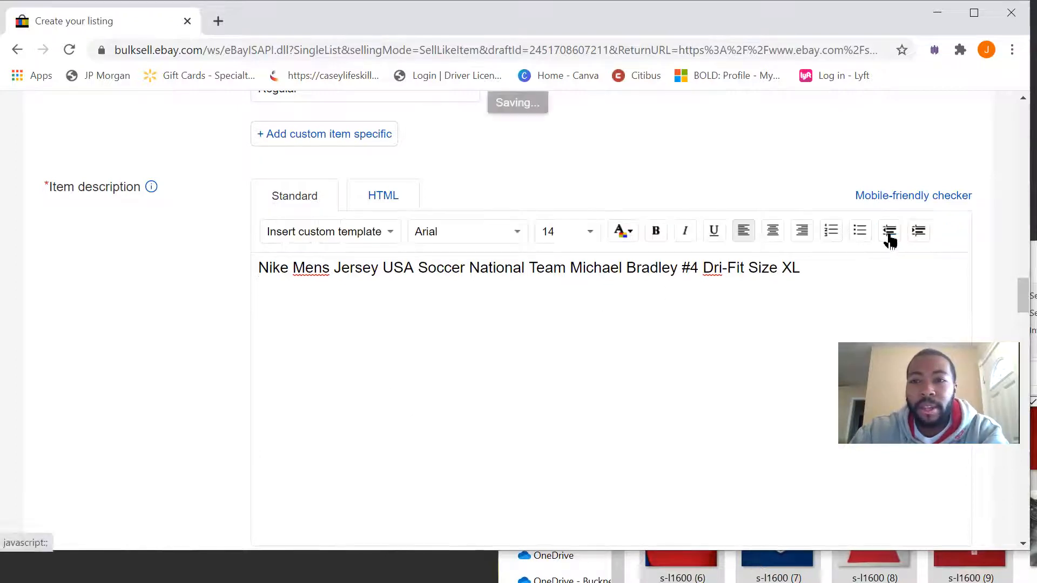
pyautogui.click(391, 231)
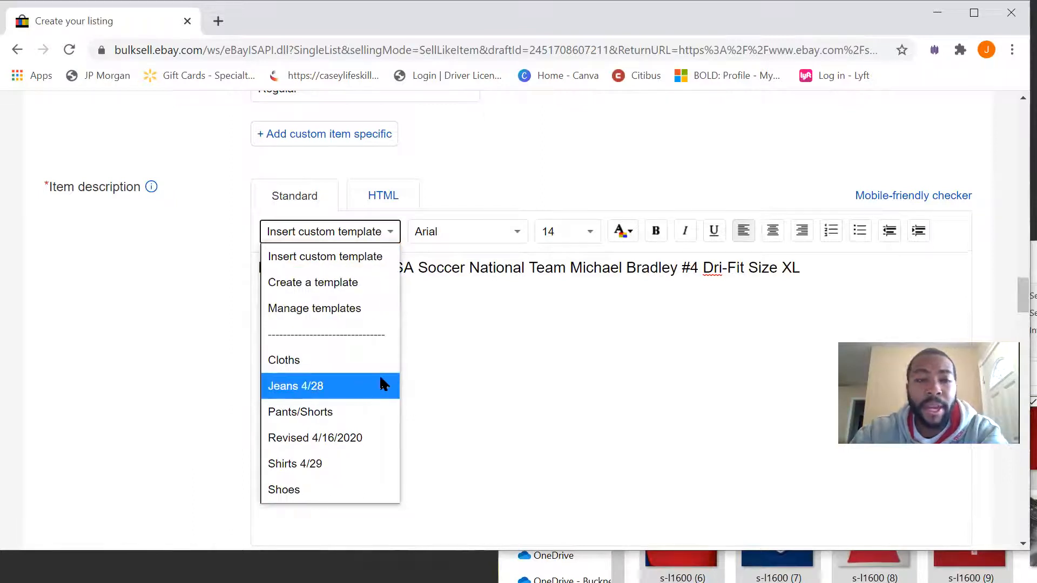
pyautogui.click(319, 489)
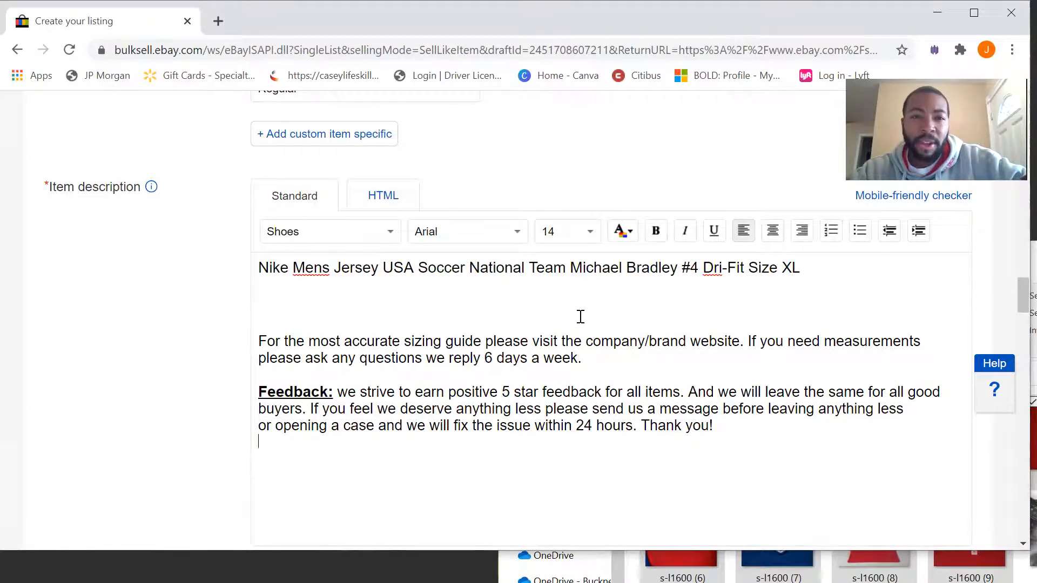
# Open the sold listings research from the price section and compare sold prices and shipping for similar used Michael Bradley USA jerseys.
pyautogui.scroll(-5, 603, 330)
pyautogui.scroll(-3, 679, 339)
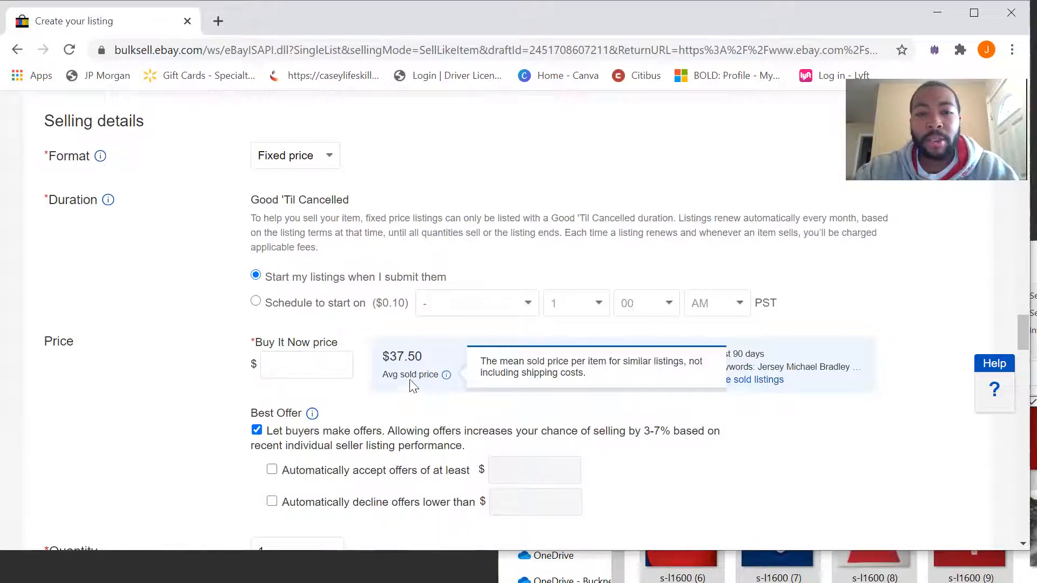
pyautogui.moveTo(446, 374)
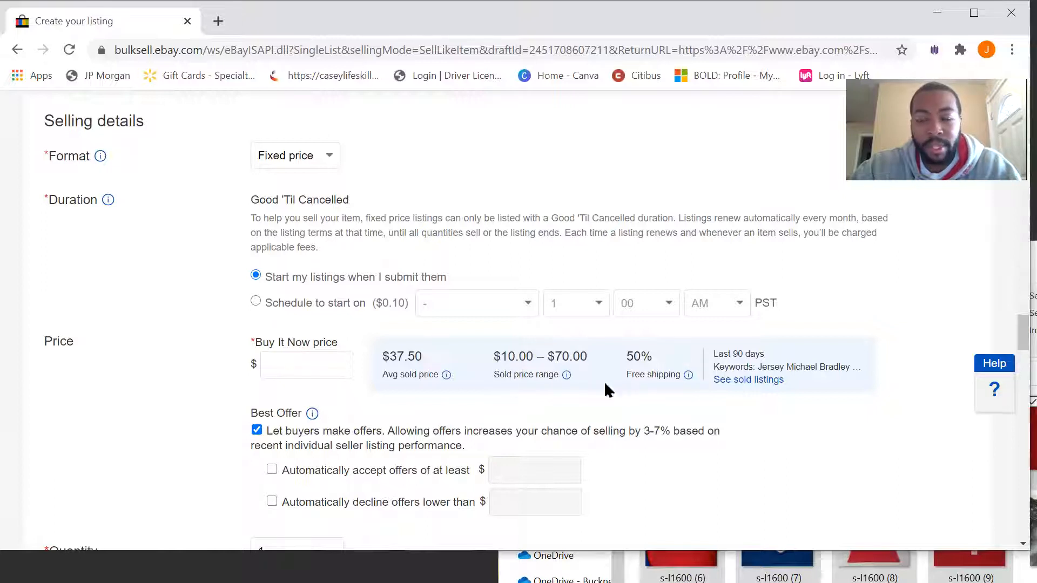
pyautogui.click(753, 379)
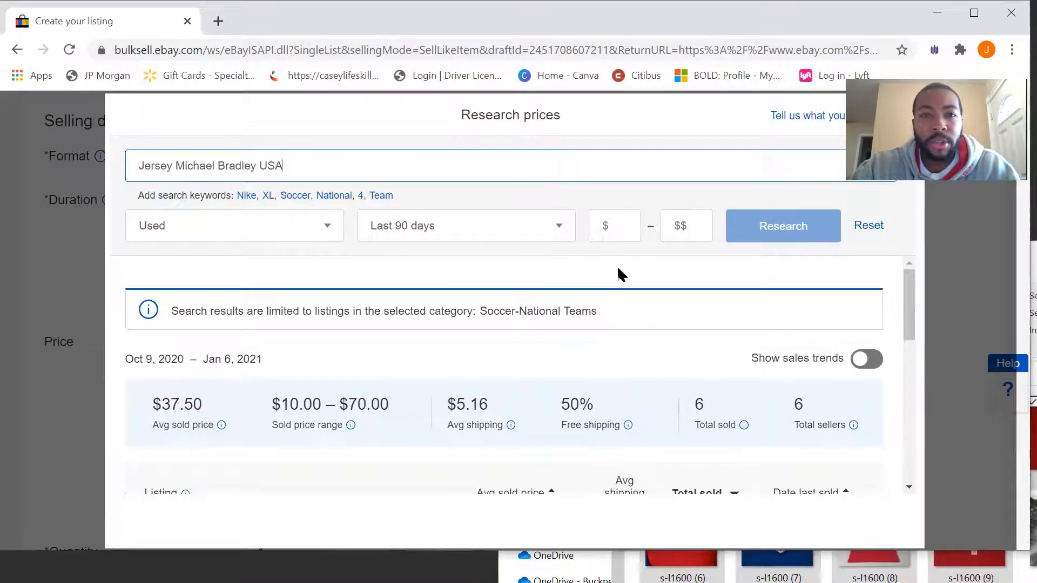
pyautogui.scroll(-1, 618, 270)
pyautogui.scroll(-2, 617, 265)
pyautogui.scroll(1, 210, 305)
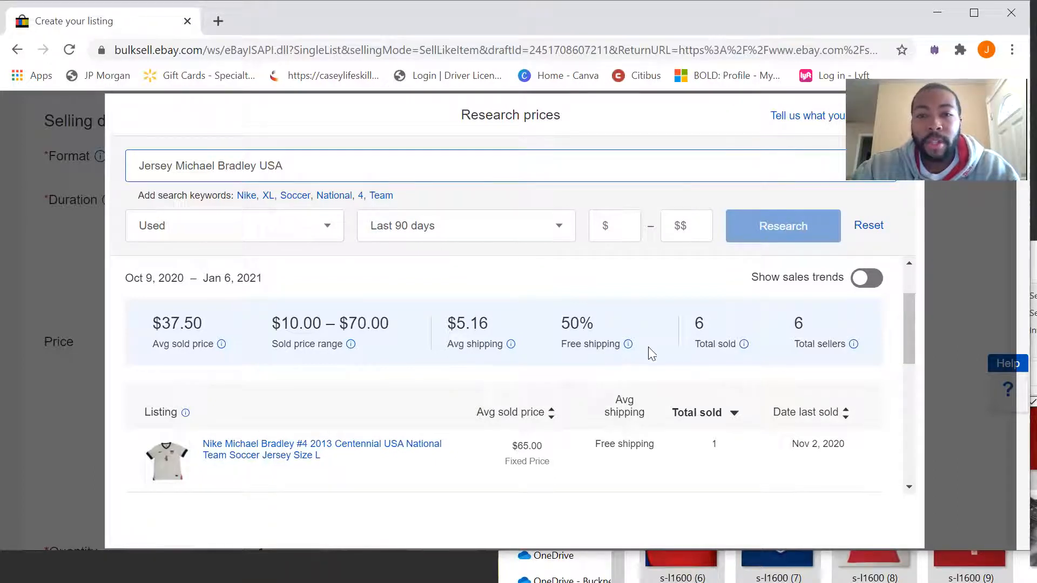
pyautogui.moveTo(624, 343)
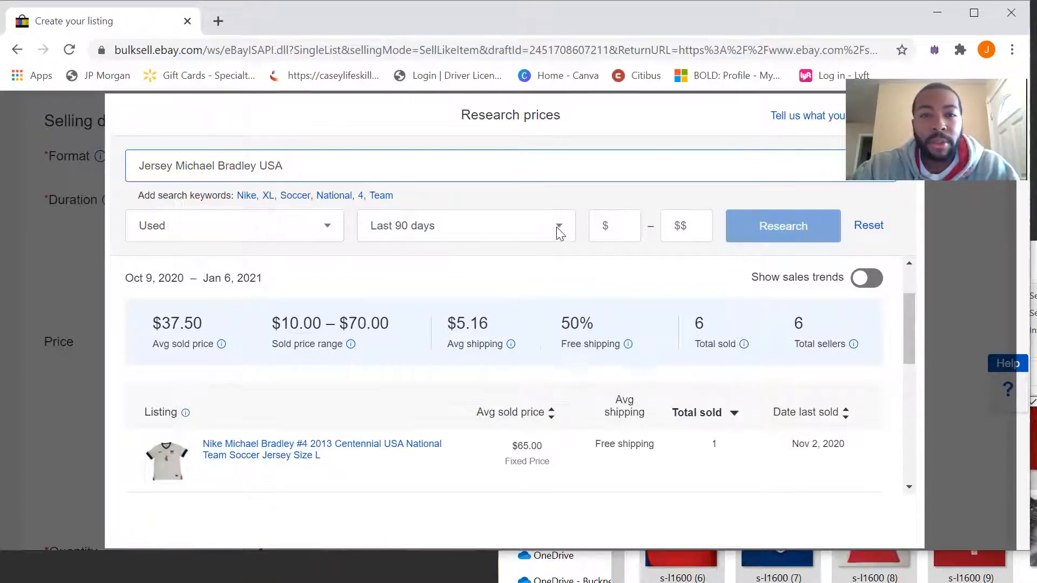
pyautogui.scroll(-2, 529, 311)
pyautogui.scroll(-2, 531, 315)
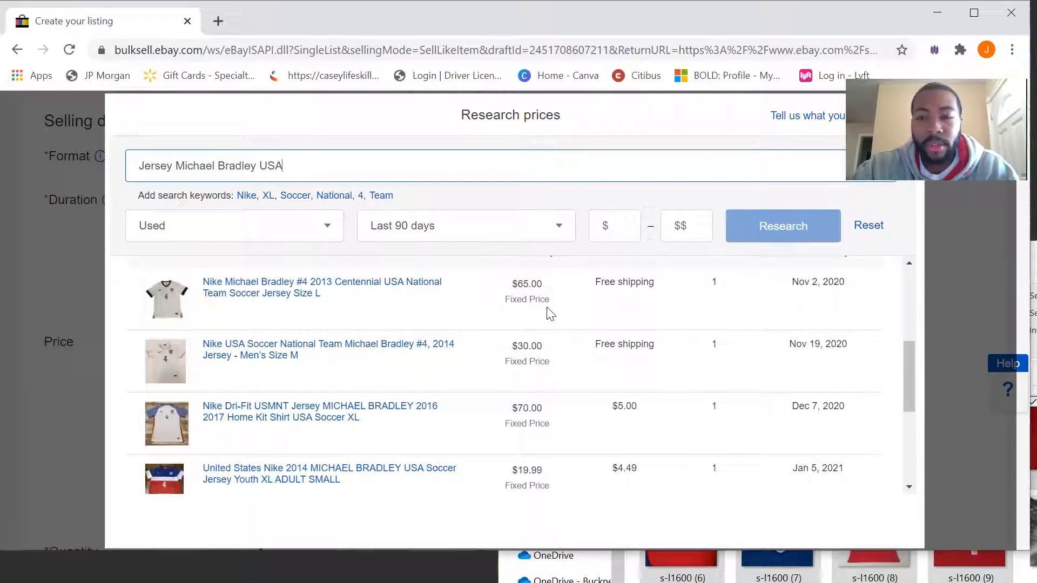
pyautogui.scroll(-2, 545, 373)
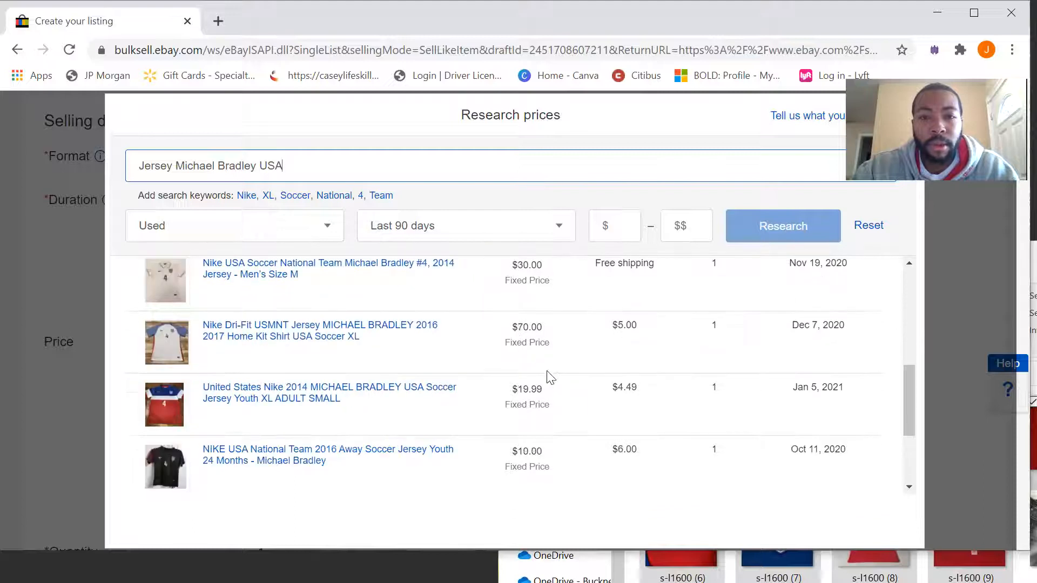
pyautogui.scroll(-2, 565, 386)
pyautogui.scroll(5, 552, 346)
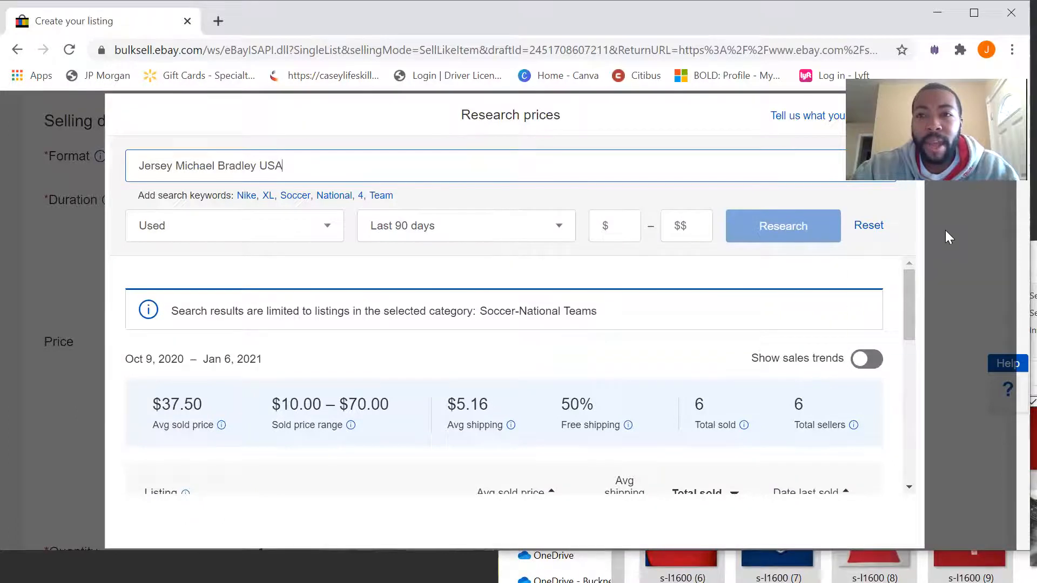
# Close the price research and set the Buy It Now price to $45.00.
pyautogui.click(889, 116)
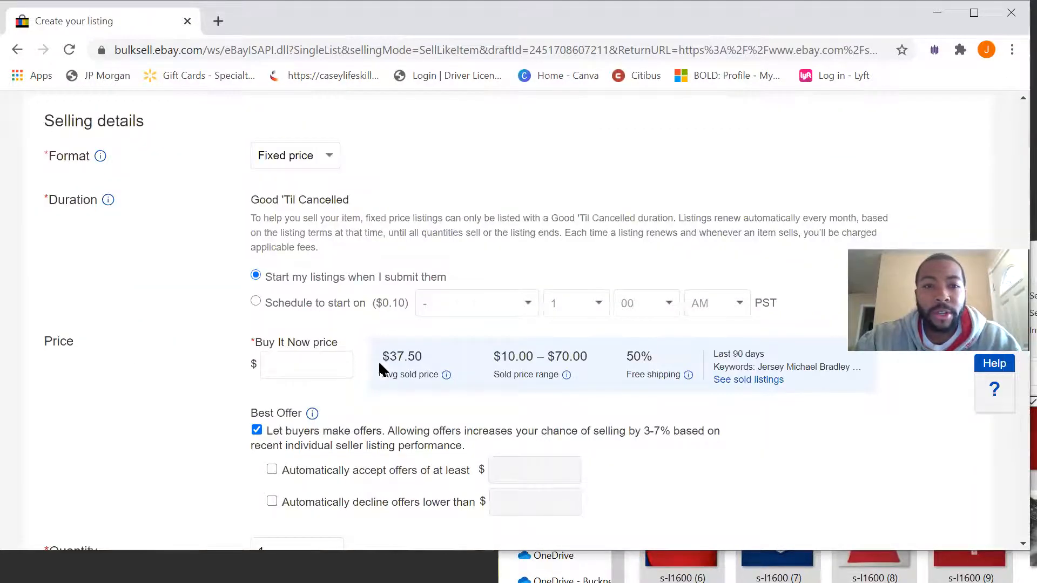
pyautogui.click(324, 370)
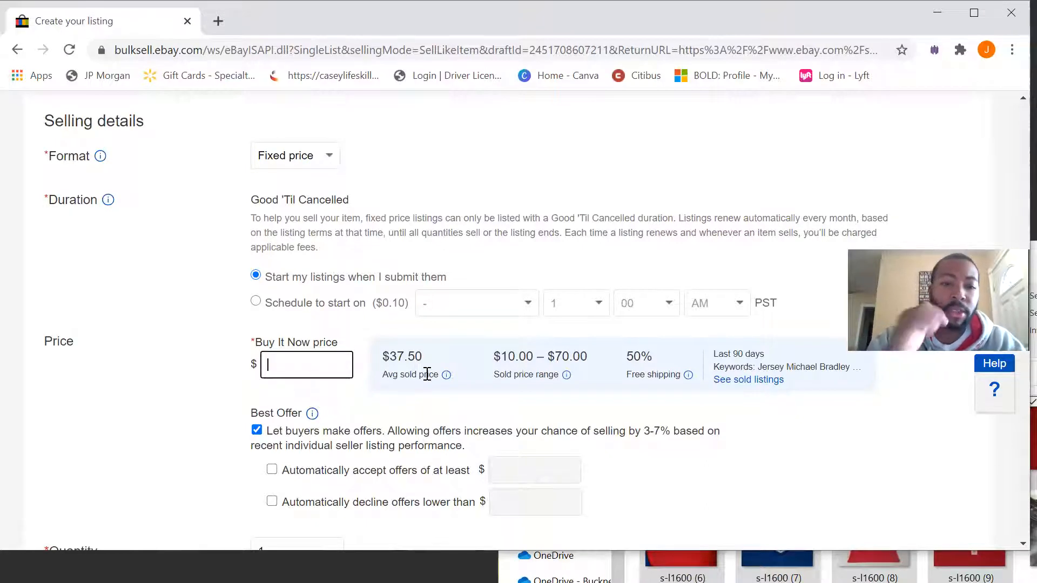
pyautogui.write('45.00')
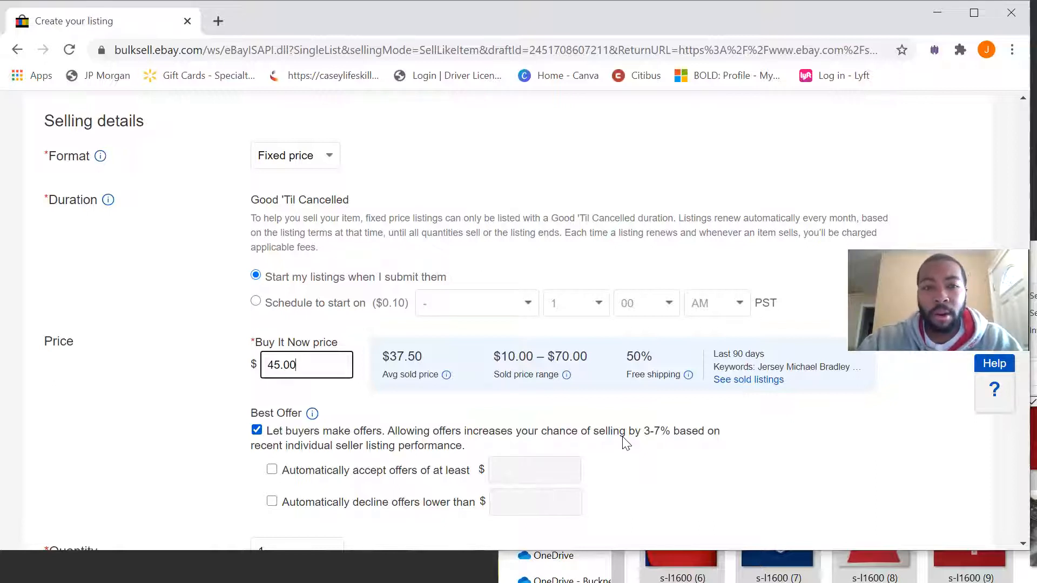
# Change the domestic shipping service to USPS First Class (3 to 5 business days).
pyautogui.scroll(-7, 621, 440)
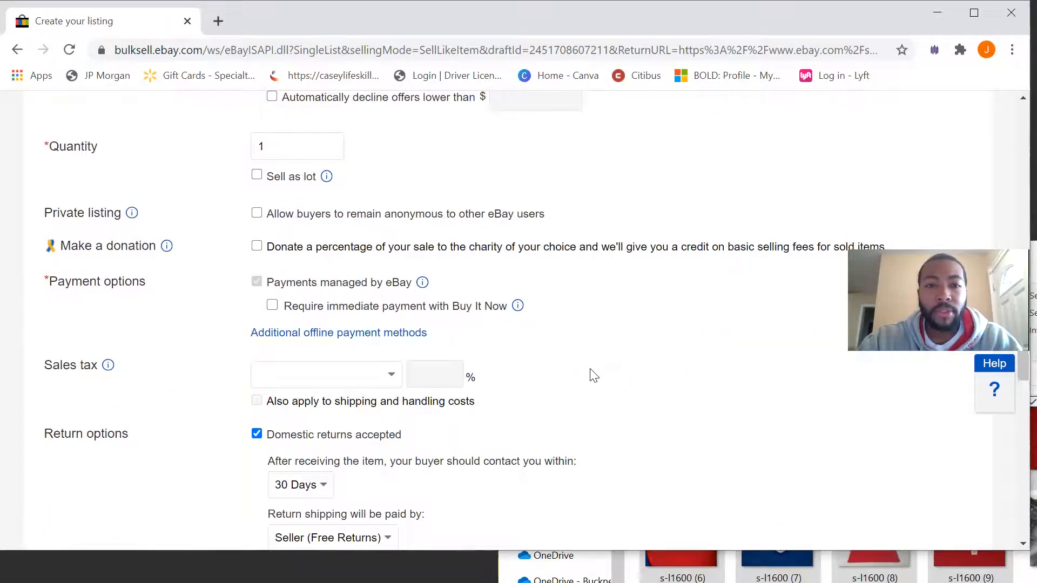
pyautogui.scroll(-3, 594, 375)
pyautogui.scroll(-2, 578, 369)
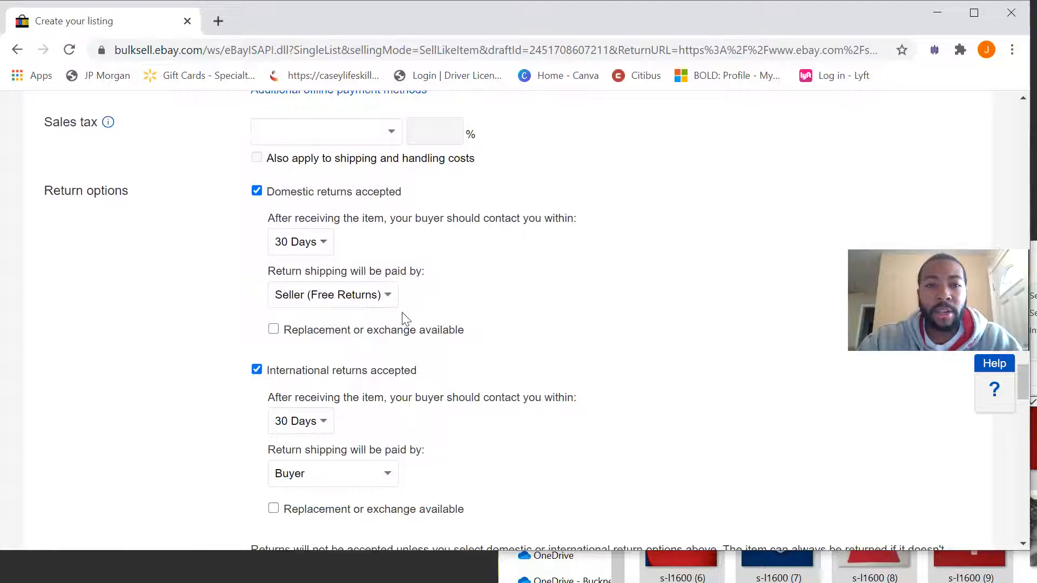
pyautogui.scroll(-3, 537, 319)
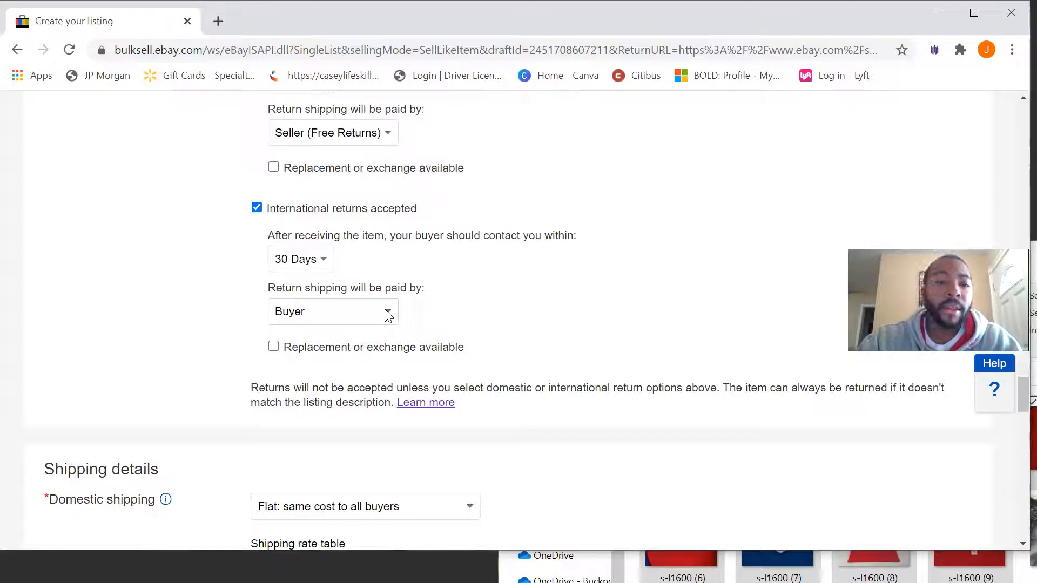
pyautogui.scroll(-6, 605, 284)
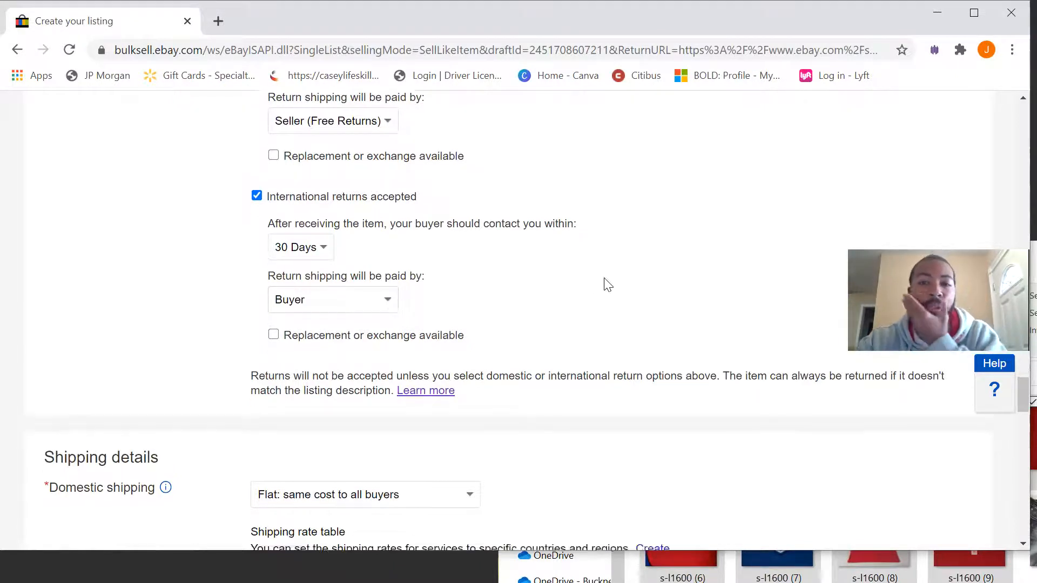
pyautogui.scroll(-1, 606, 285)
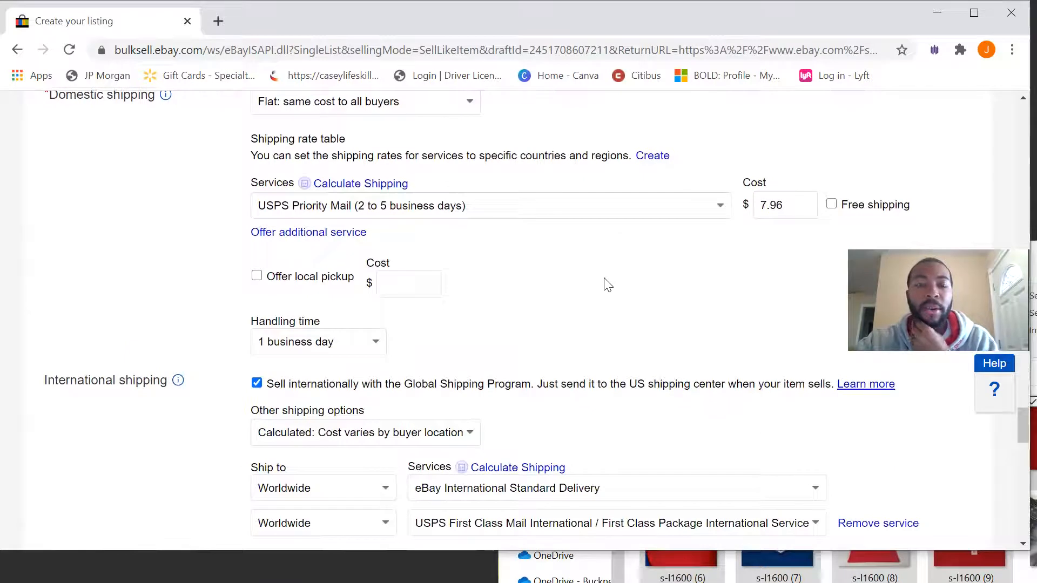
pyautogui.scroll(1, 607, 285)
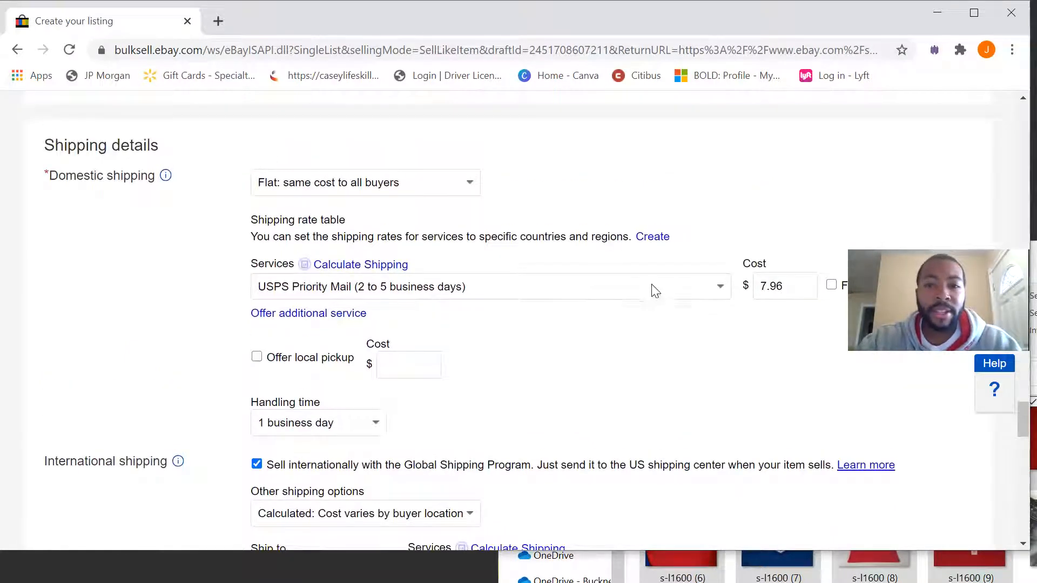
pyautogui.click(720, 287)
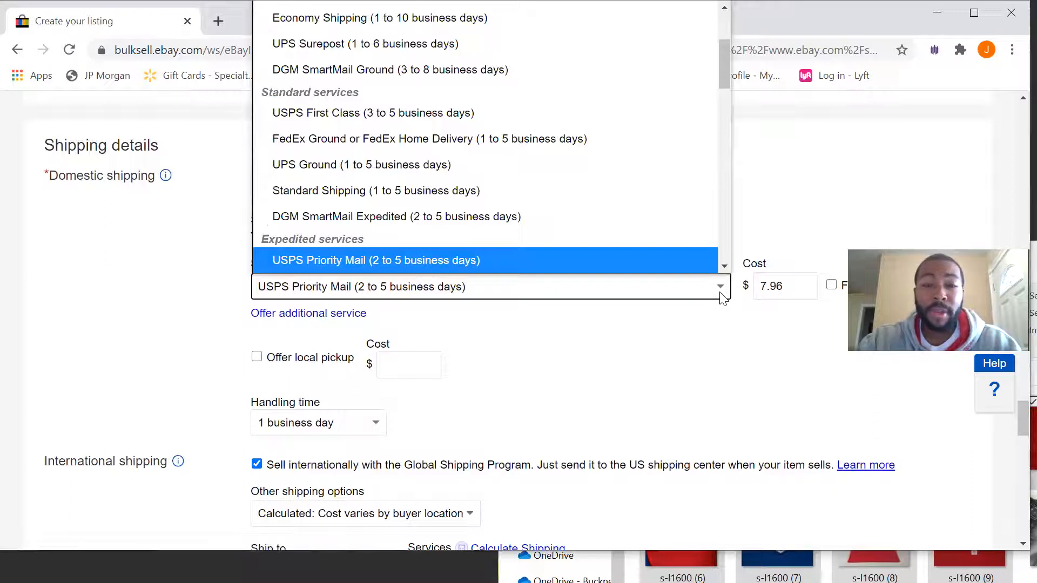
pyautogui.scroll(-1, 514, 181)
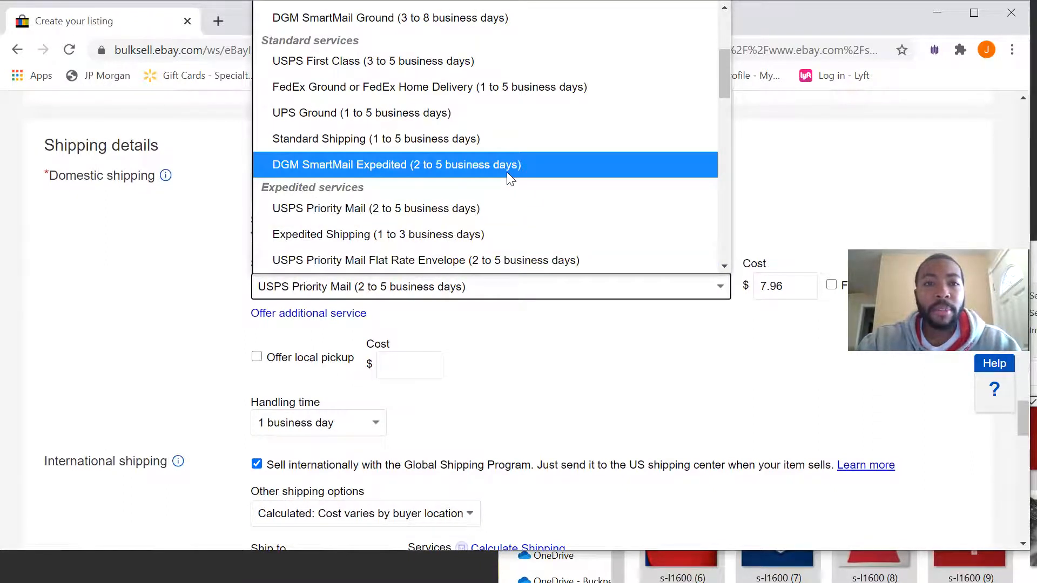
pyautogui.scroll(3, 503, 166)
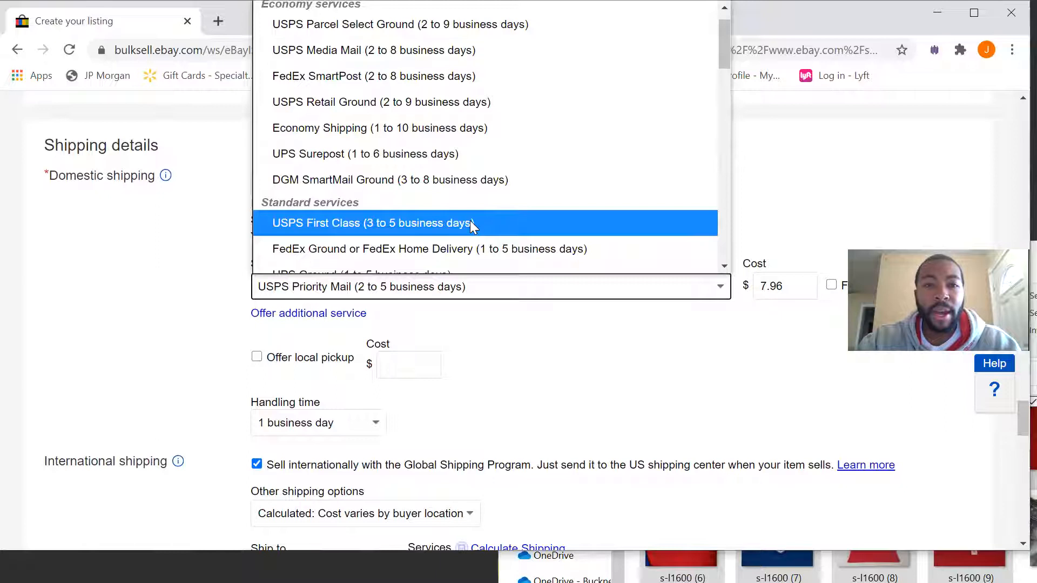
pyautogui.click(470, 223)
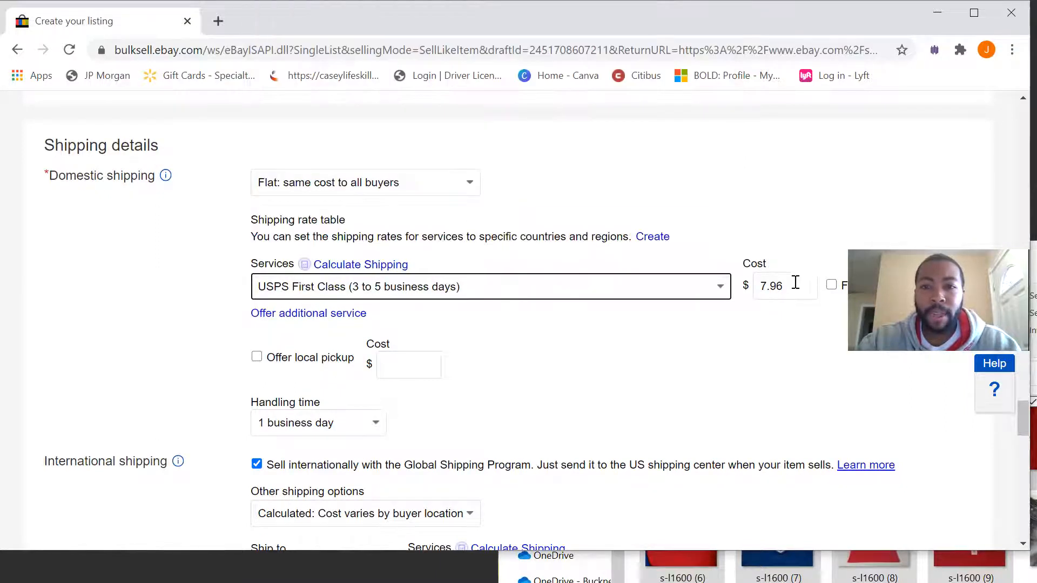
# Set the domestic shipping cost to $4.96.
pyautogui.moveTo(768, 284); pyautogui.dragTo(760, 282)
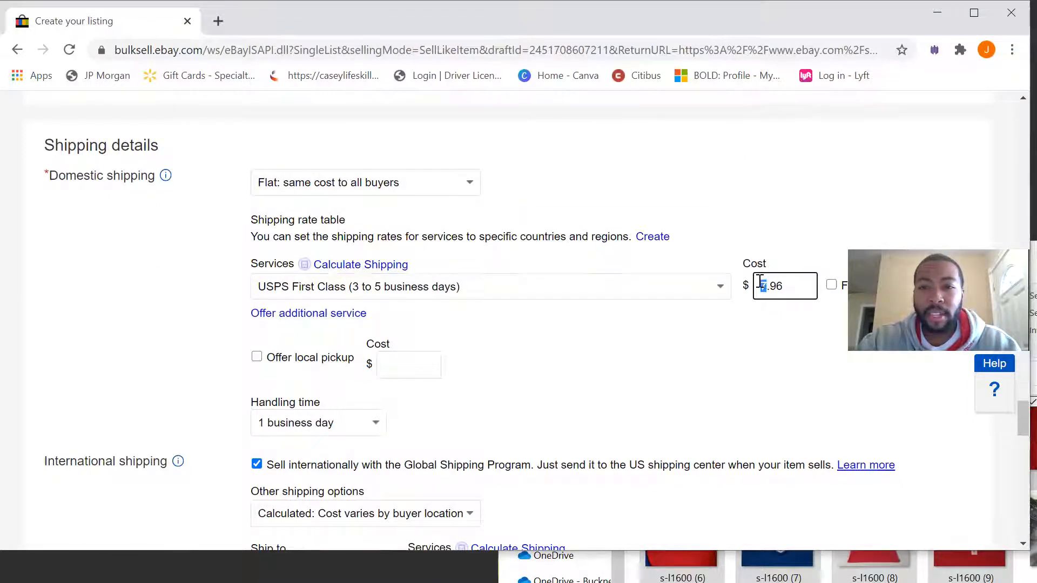
pyautogui.press('BackSpace')
pyautogui.write('4')
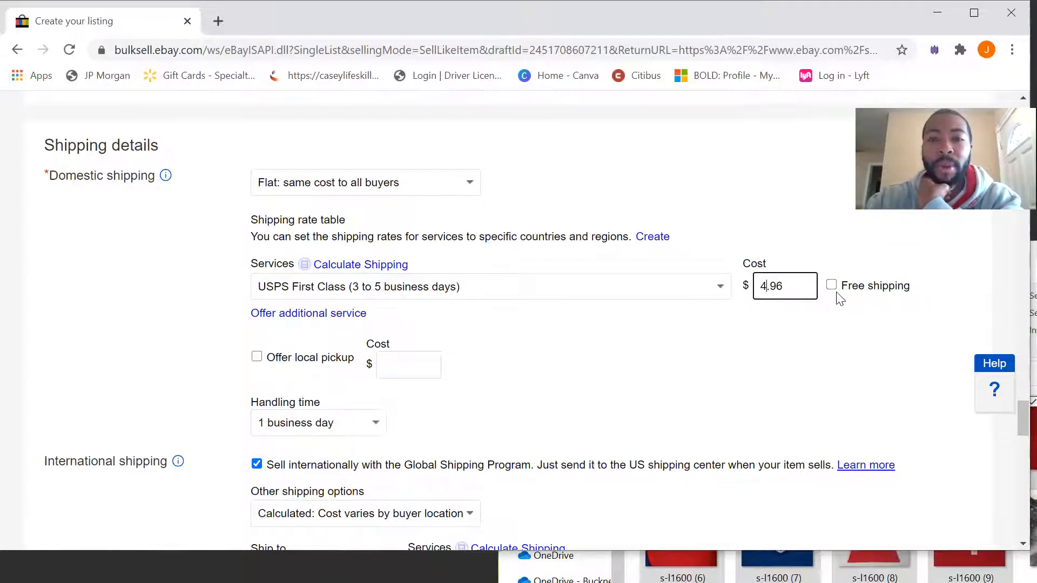
# Set the package weight to the "1 lb. or less" option.
pyautogui.scroll(-3, 735, 337)
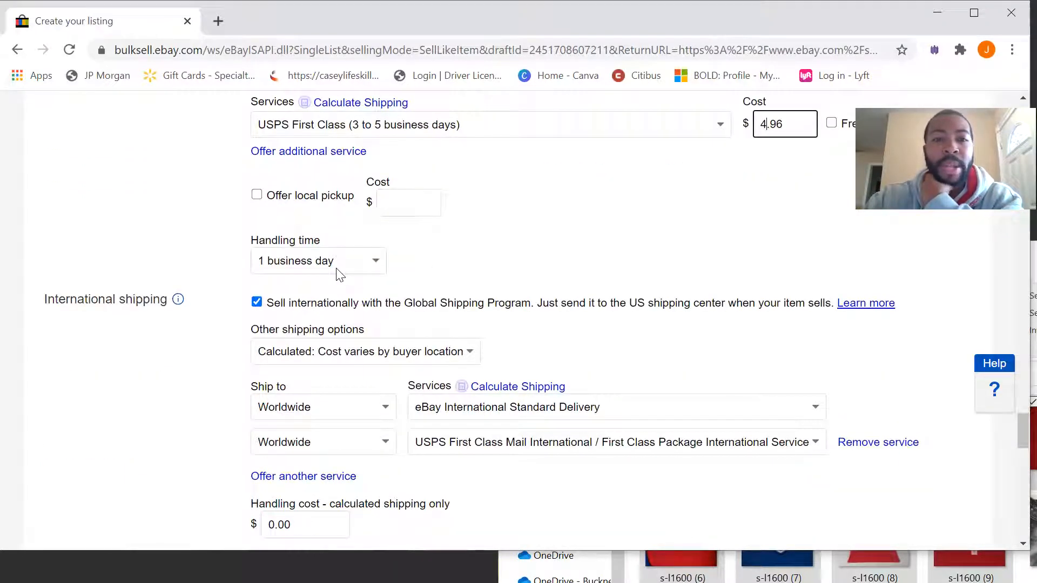
pyautogui.scroll(-1, 554, 319)
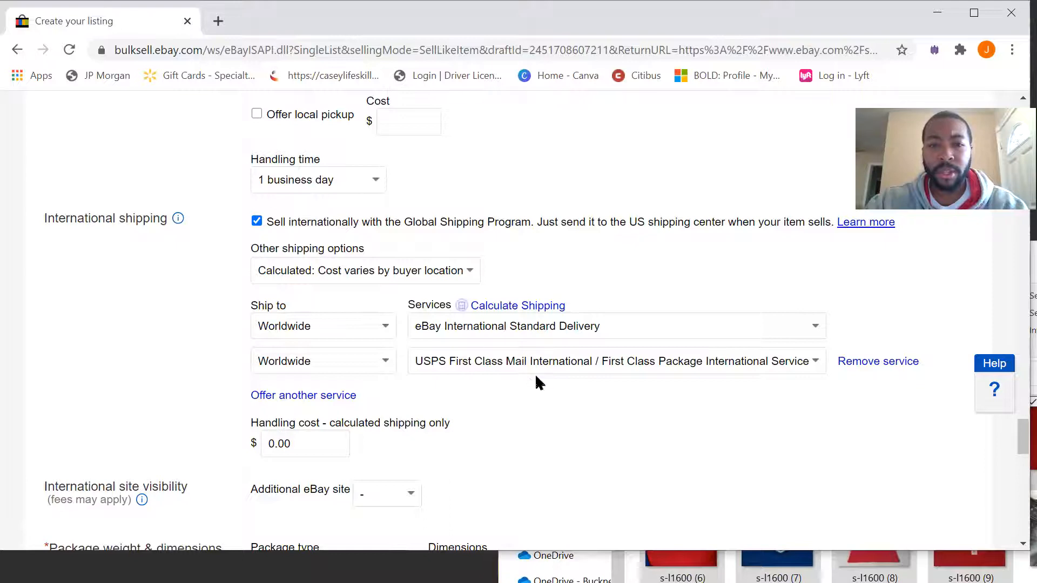
pyautogui.scroll(-1, 590, 386)
pyautogui.scroll(-6, 590, 386)
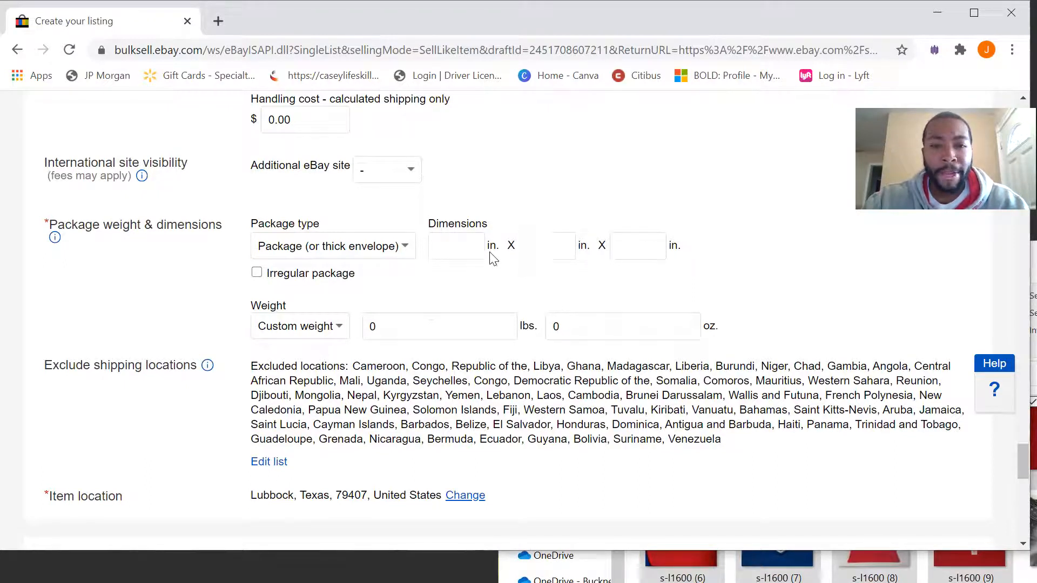
pyautogui.click(346, 331)
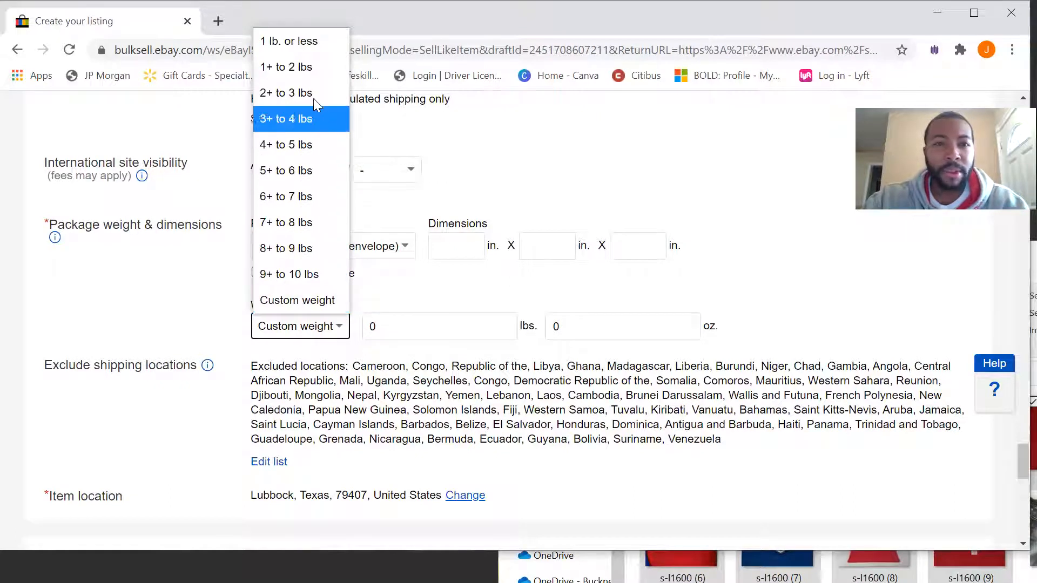
pyautogui.press('Up')
pyautogui.press('Return')
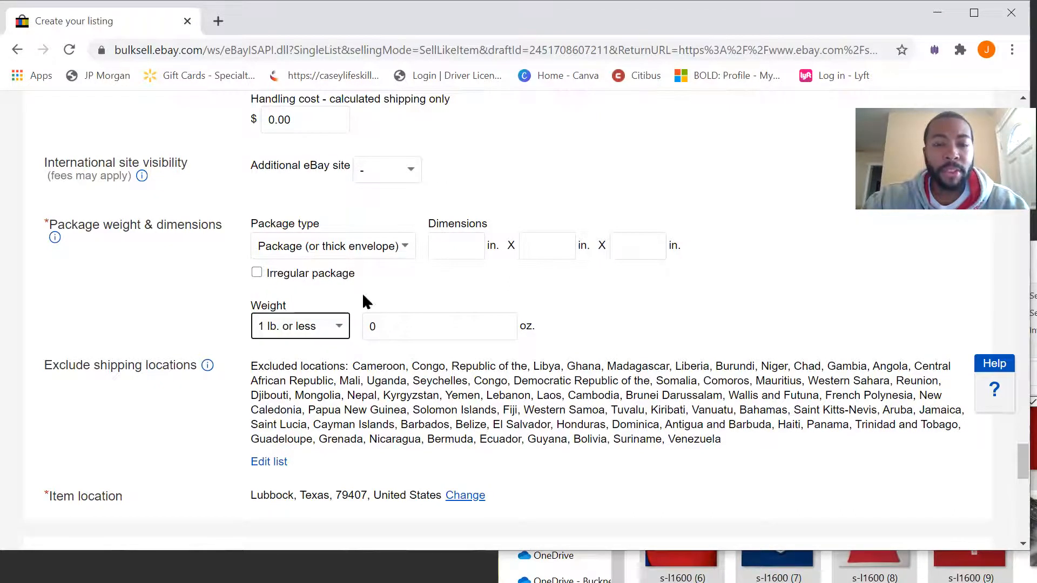
# Review the listing form, from the promotion and volume pricing options back up through photos, condition and category to the title.
pyautogui.scroll(-8, 588, 340)
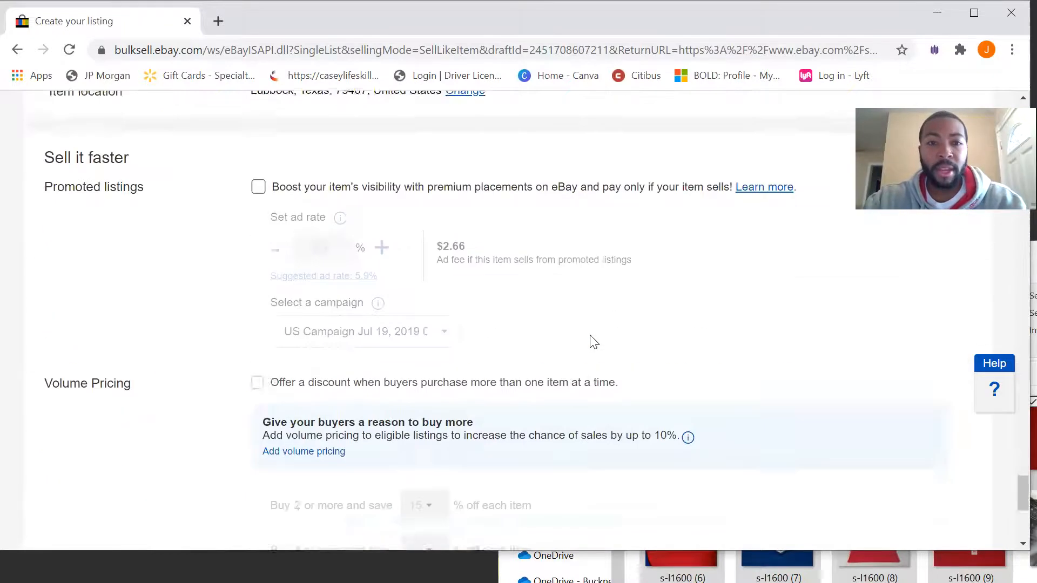
pyautogui.scroll(-7, 548, 338)
pyautogui.scroll(18, 519, 371)
pyautogui.scroll(20, 517, 366)
pyautogui.scroll(15, 520, 370)
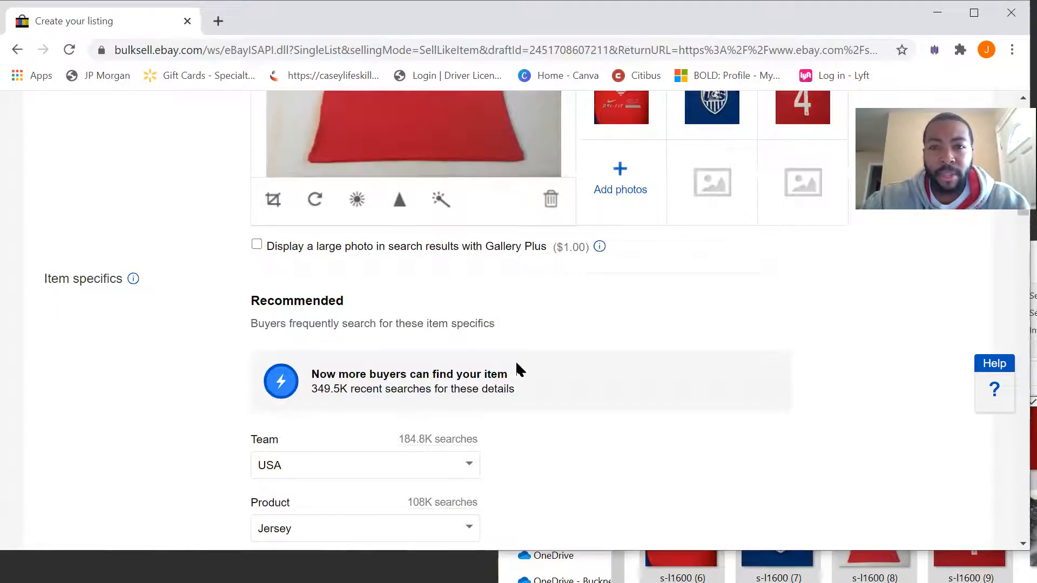
pyautogui.scroll(3, 517, 370)
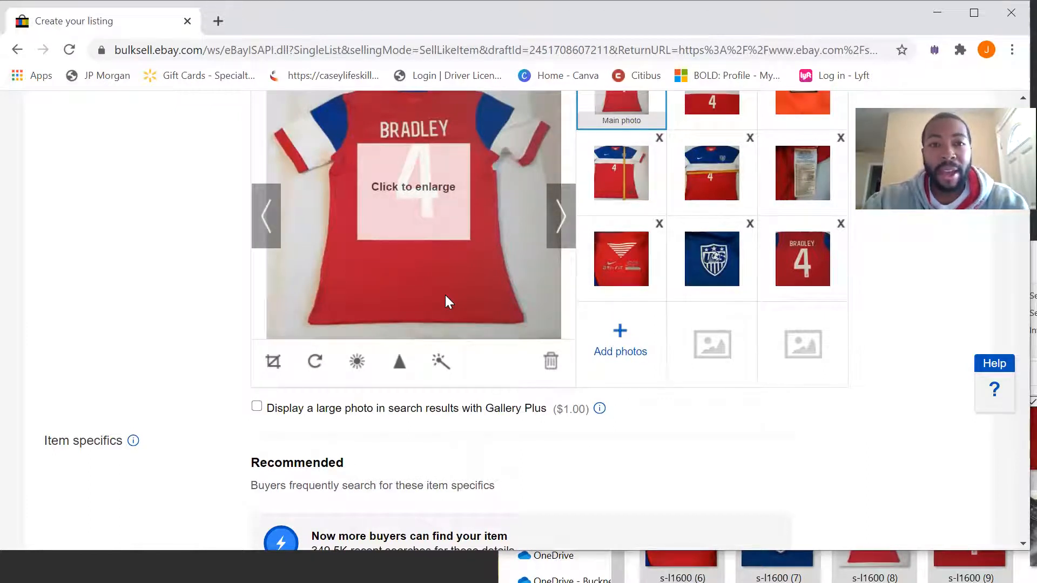
pyautogui.scroll(3, 445, 294)
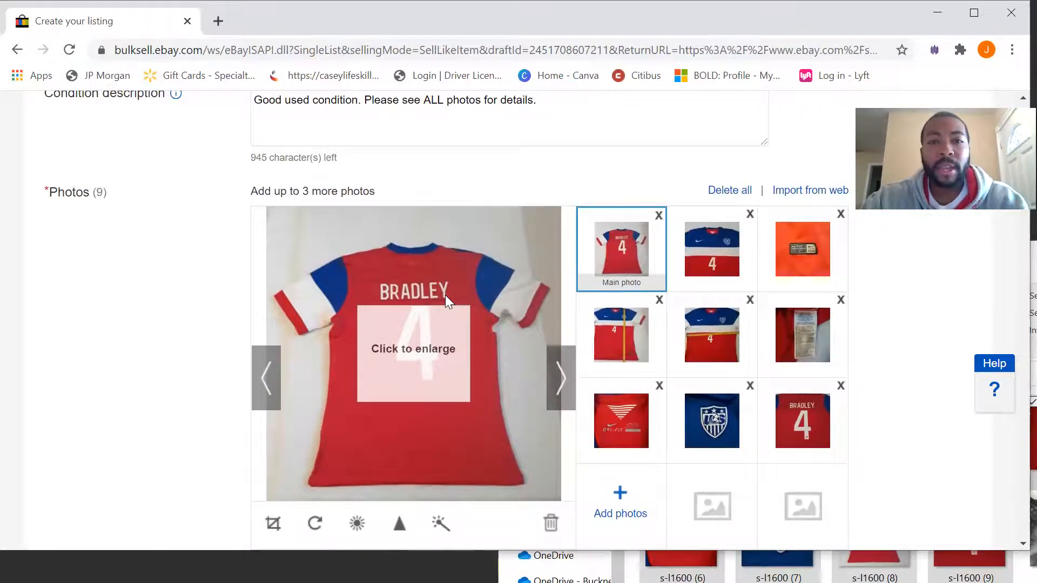
pyautogui.scroll(3, 445, 295)
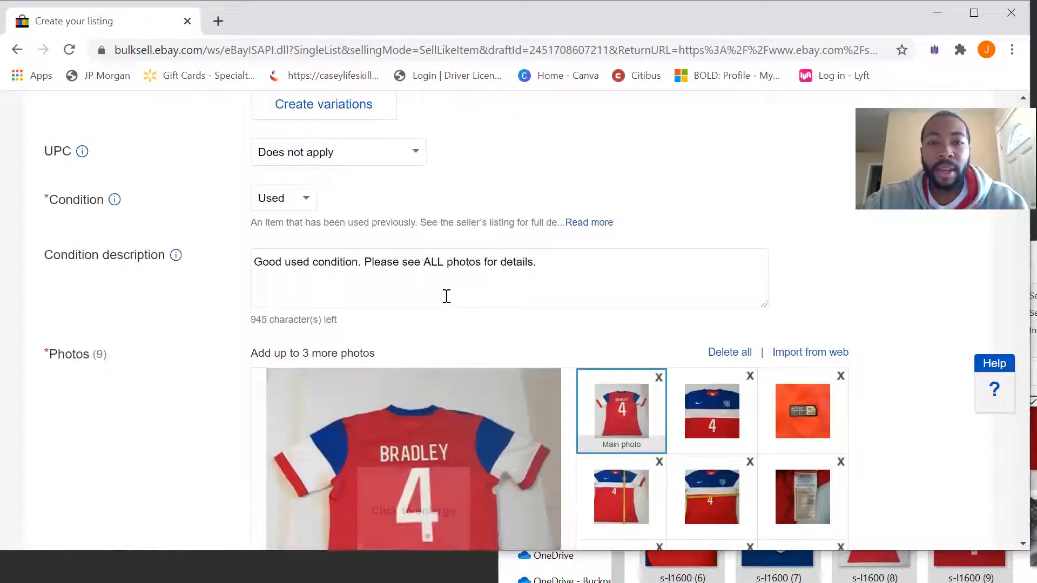
pyautogui.scroll(9, 445, 296)
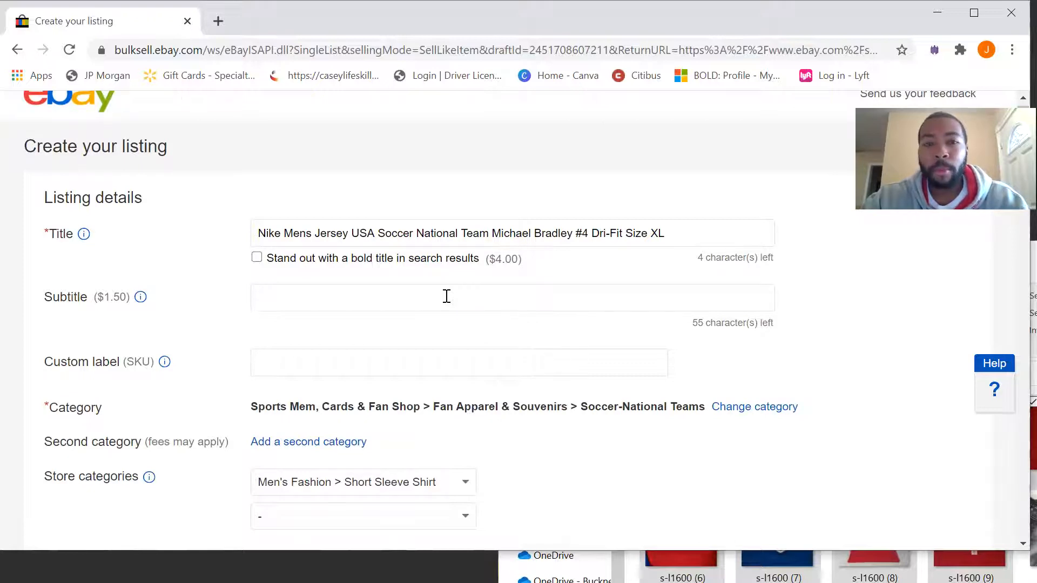
pyautogui.scroll(-8, 516, 287)
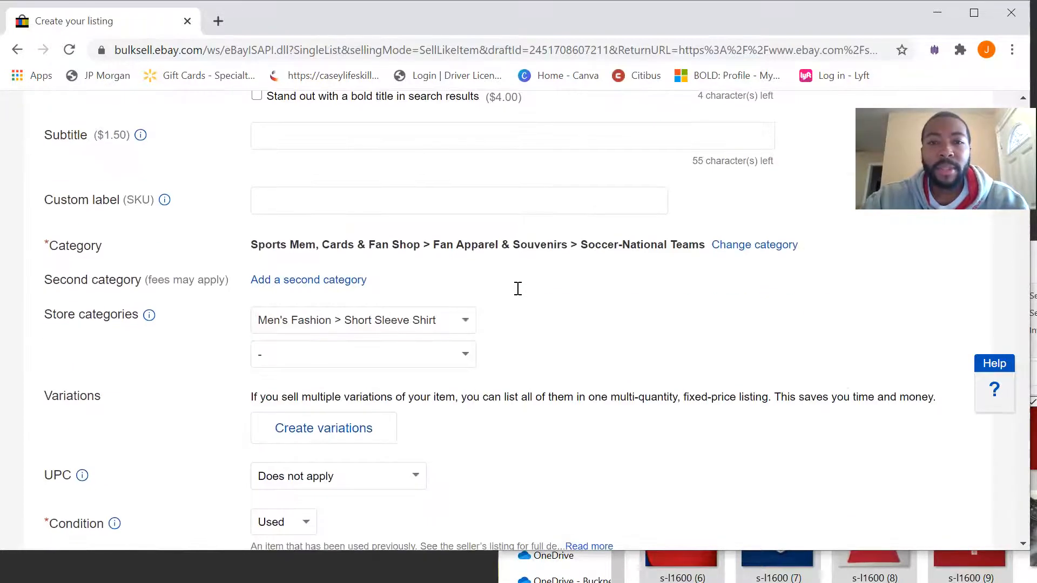
# Save the finished Michael Bradley jersey listing as a draft and look over the drafts list.
pyautogui.scroll(-20, 516, 288)
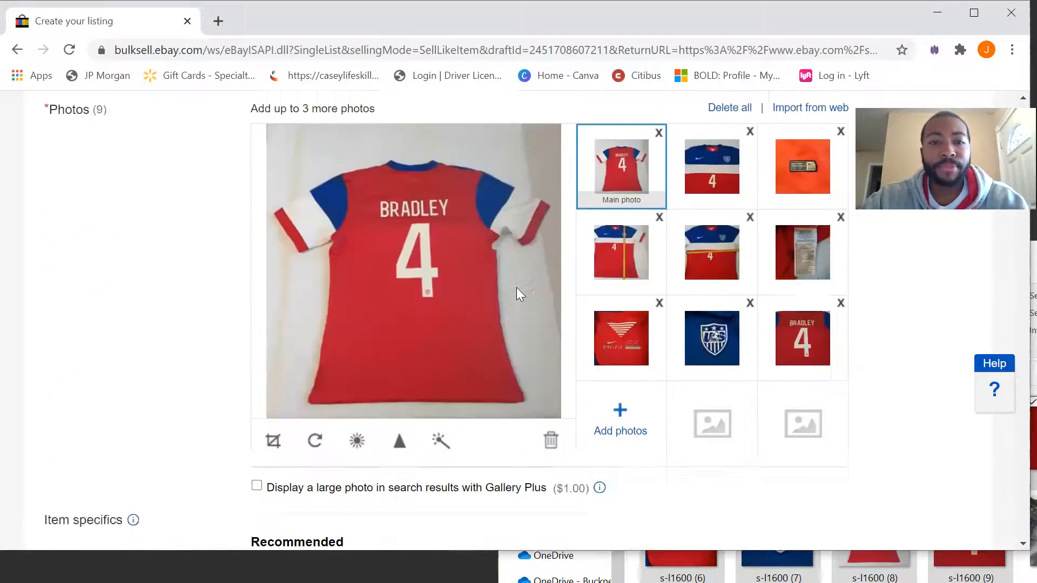
pyautogui.scroll(-4, 520, 294)
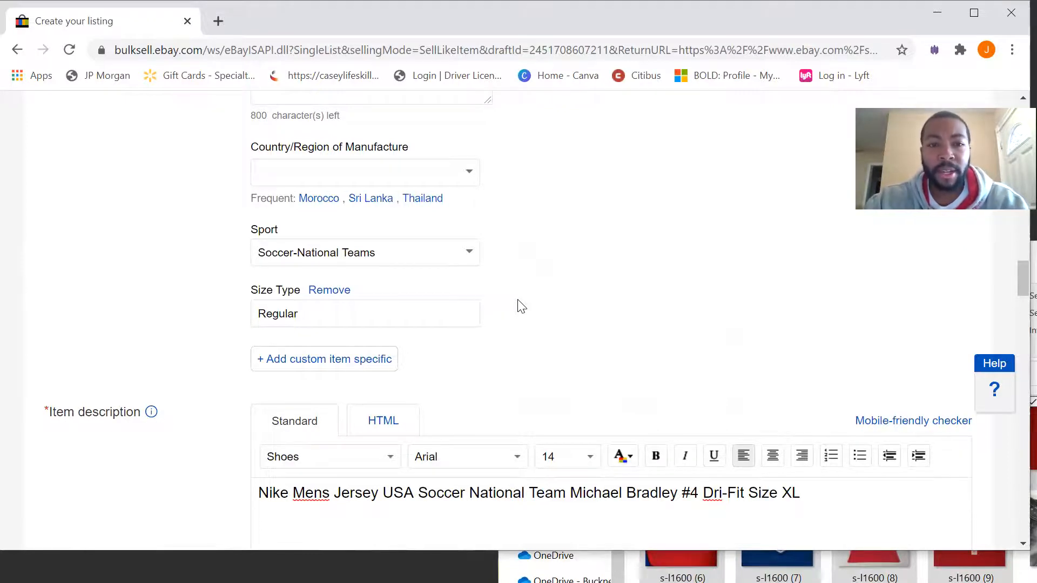
pyautogui.scroll(-20, 519, 305)
pyautogui.scroll(-20, 552, 364)
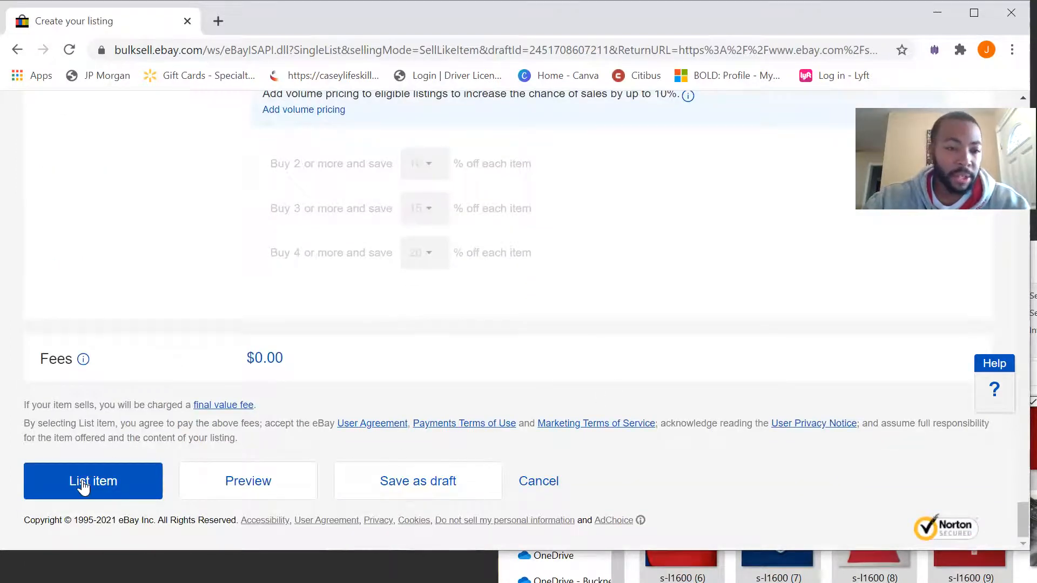
pyautogui.click(478, 497)
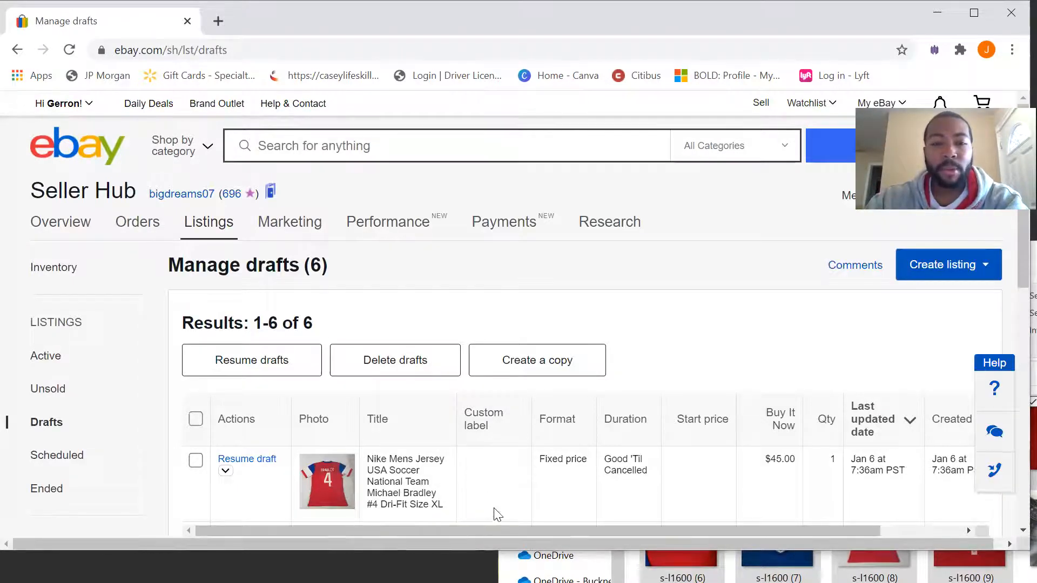
pyautogui.scroll(-3, 497, 514)
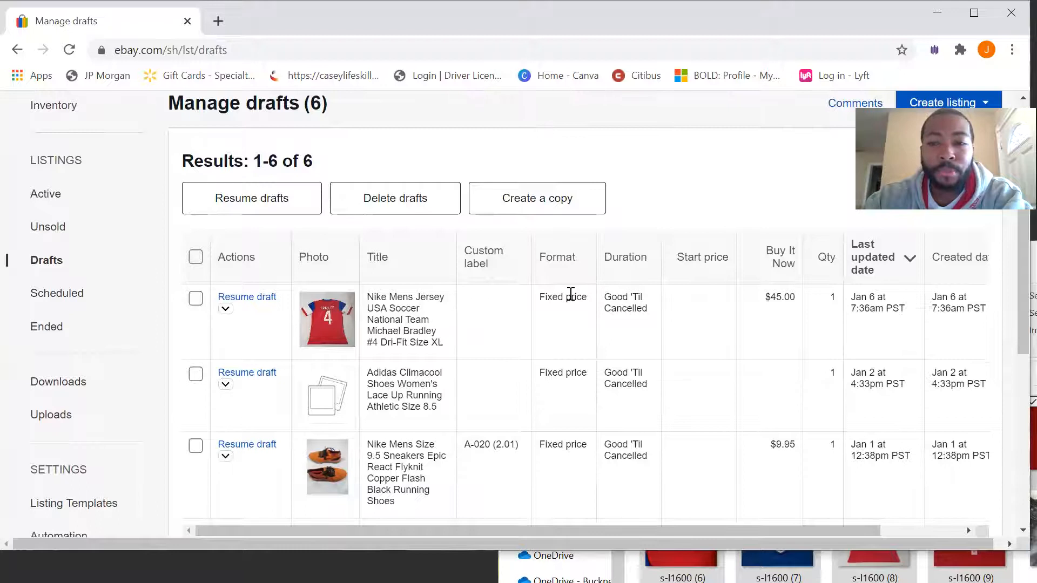
pyautogui.scroll(3, 573, 297)
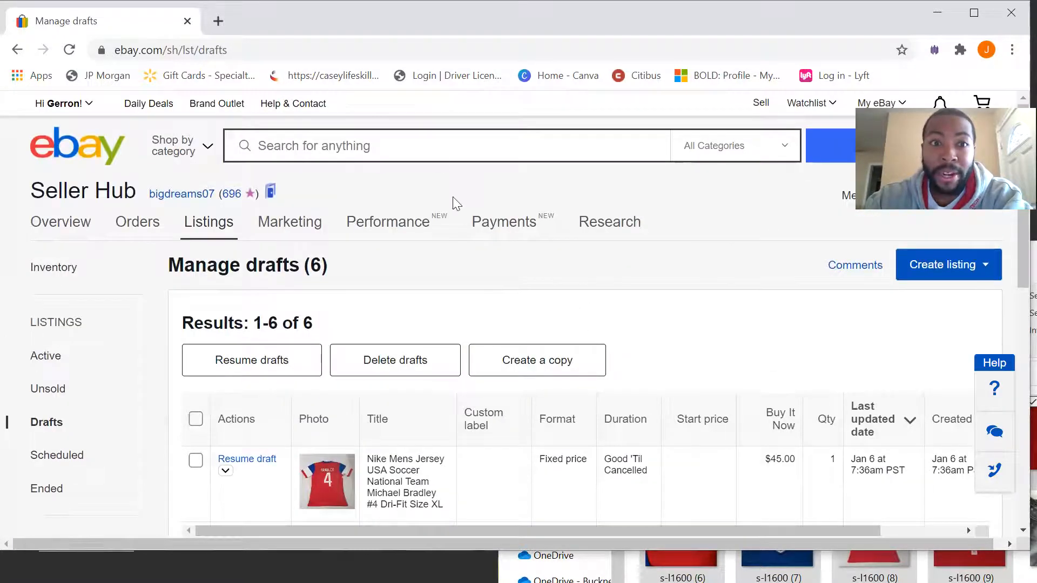
# Search eBay for "miss me jeans size 31".
pyautogui.click(429, 143)
pyautogui.write('mi')
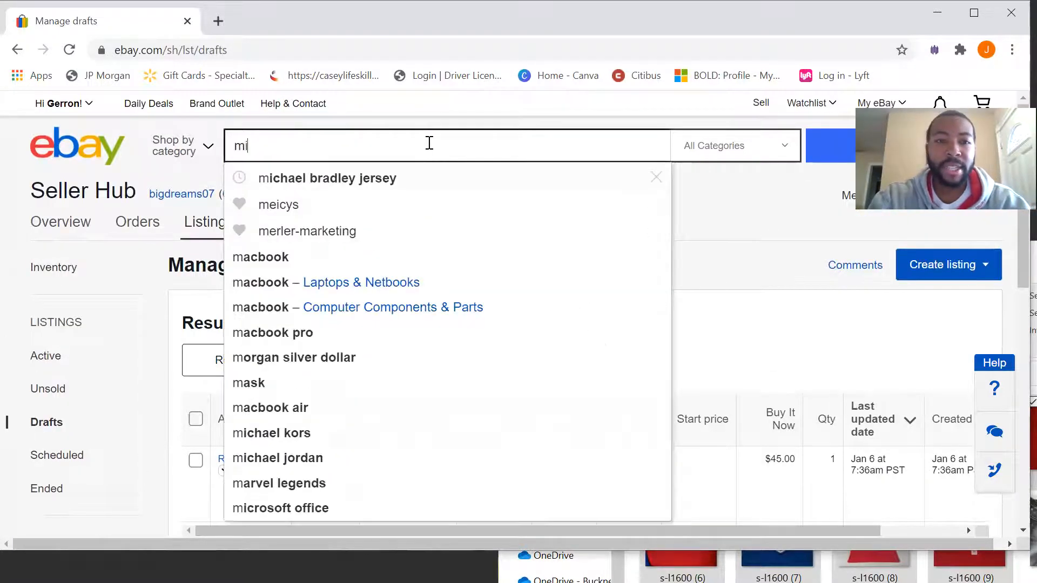
pyautogui.write('ss me jeans')
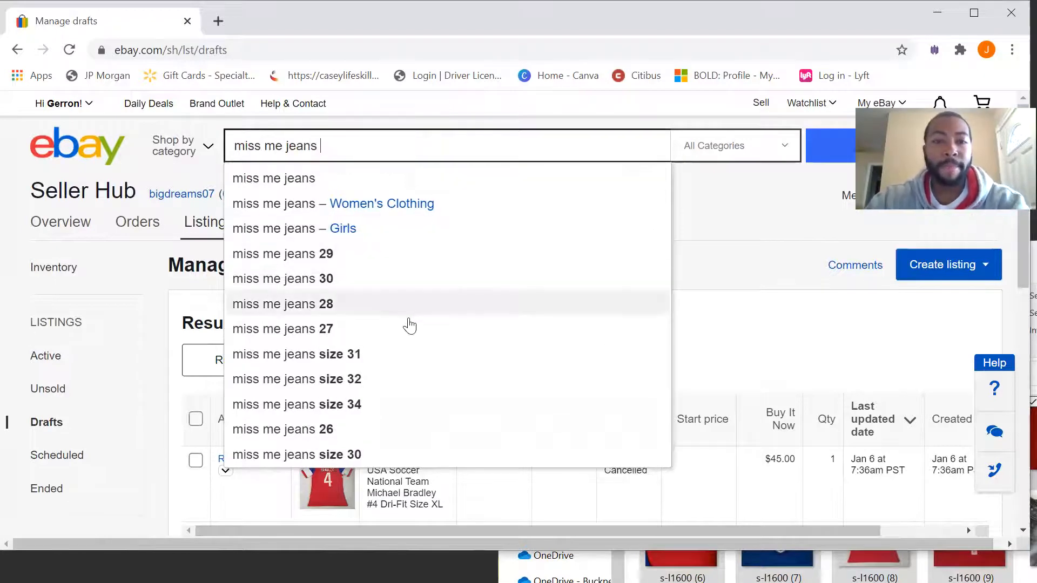
pyautogui.click(387, 355)
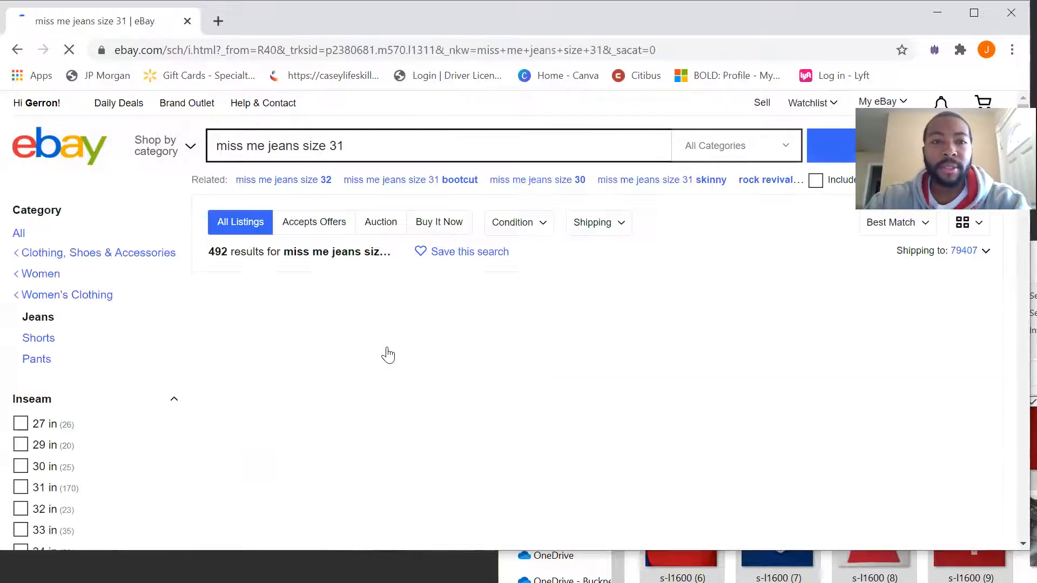
# Limit the jeans search results to sold items.
pyautogui.scroll(-1, 474, 347)
pyautogui.scroll(-10, 243, 363)
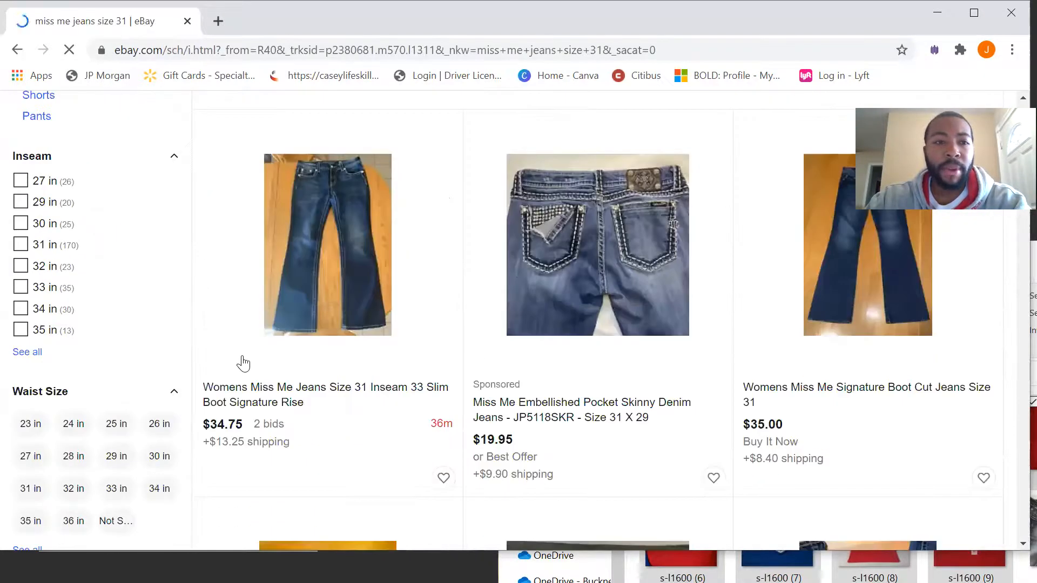
pyautogui.scroll(-12, 173, 348)
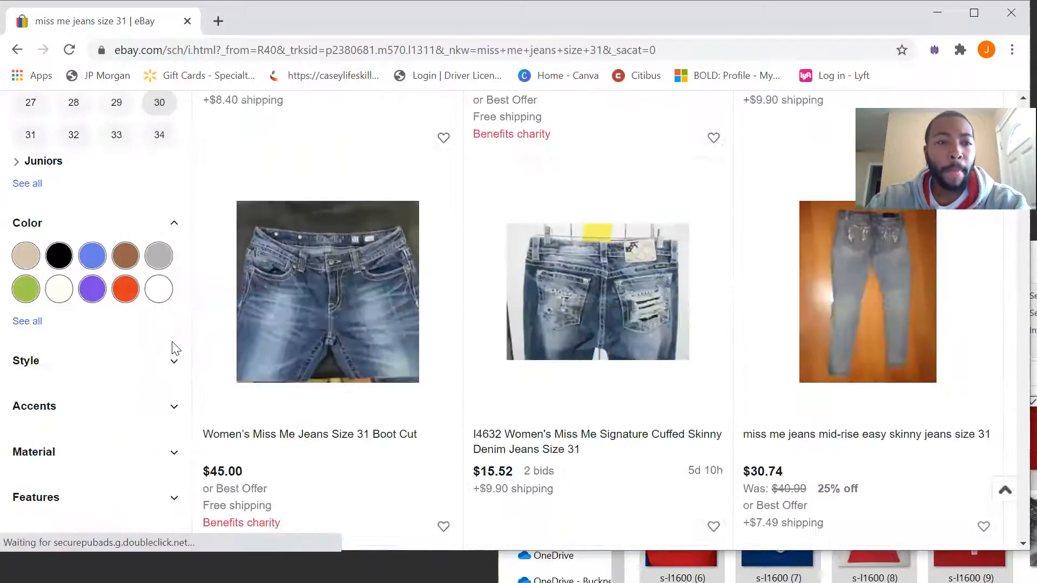
pyautogui.scroll(-12, 173, 348)
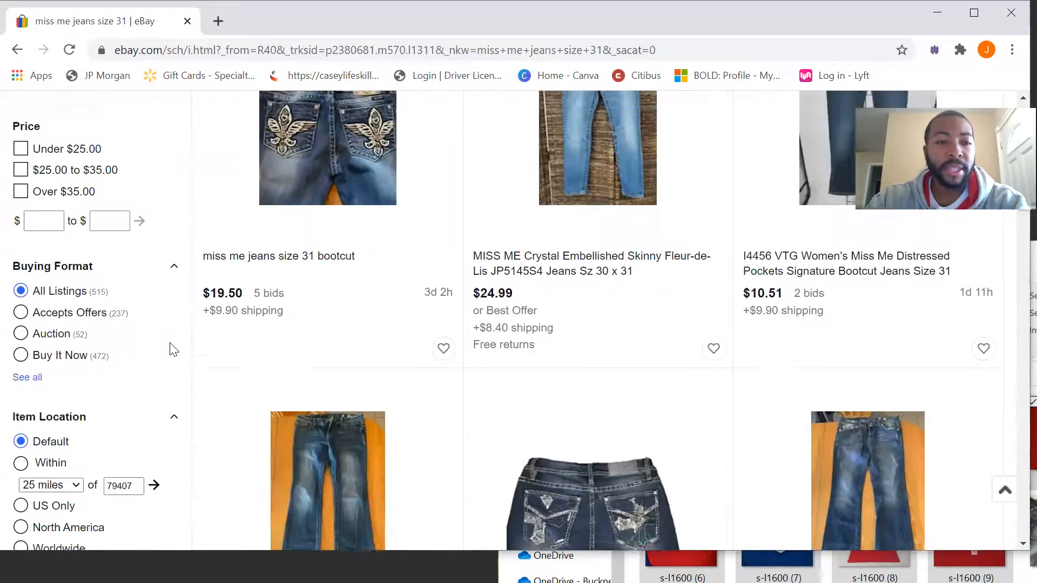
pyautogui.scroll(-4, 99, 388)
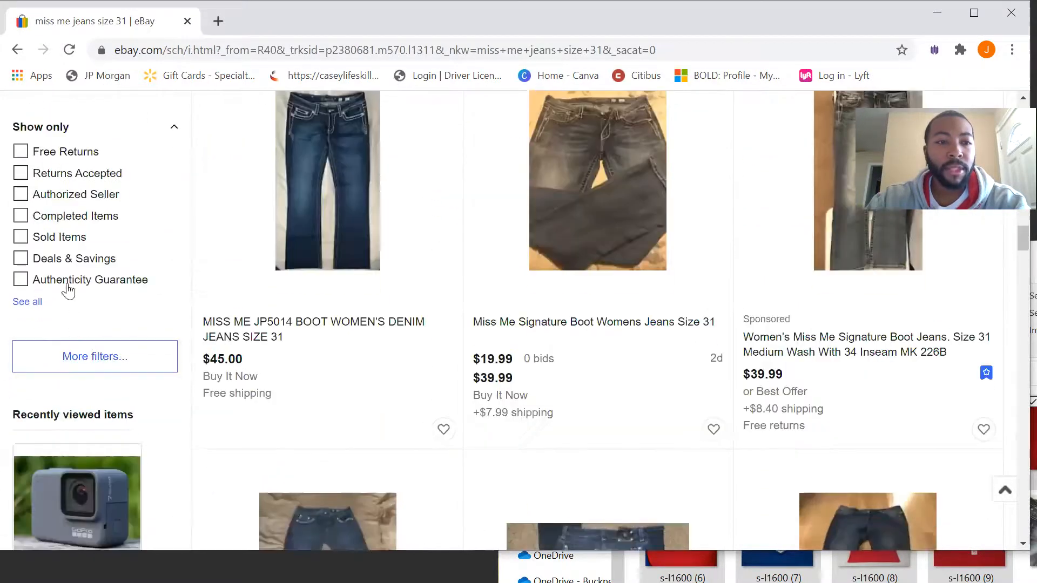
pyautogui.click(74, 238)
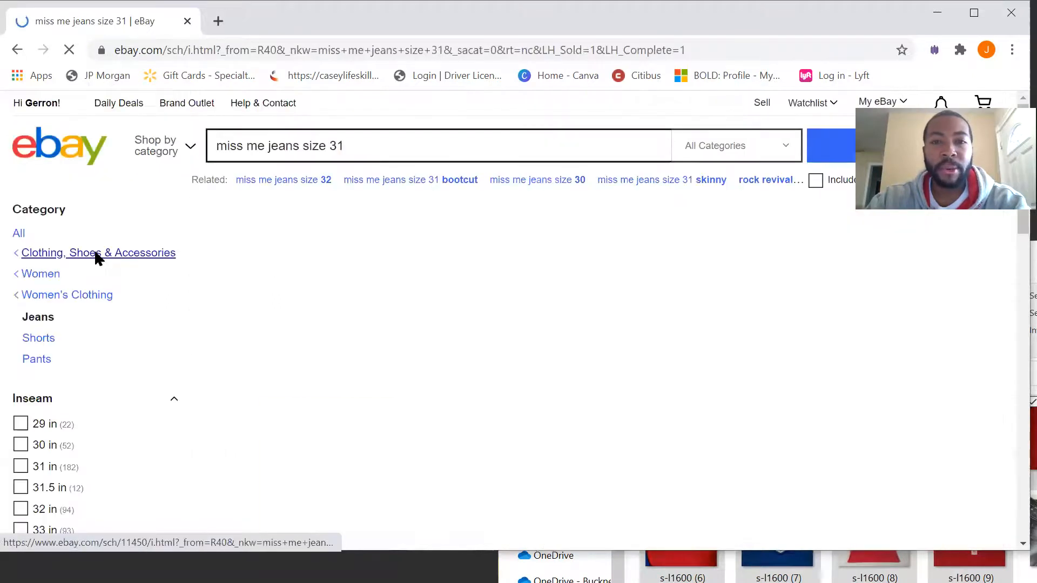
# Browse the sold jeans and open the MISS ME Low Rise Boot Cut Embellished DENIM JEANS sz 32 listing.
pyautogui.scroll(-4, 668, 309)
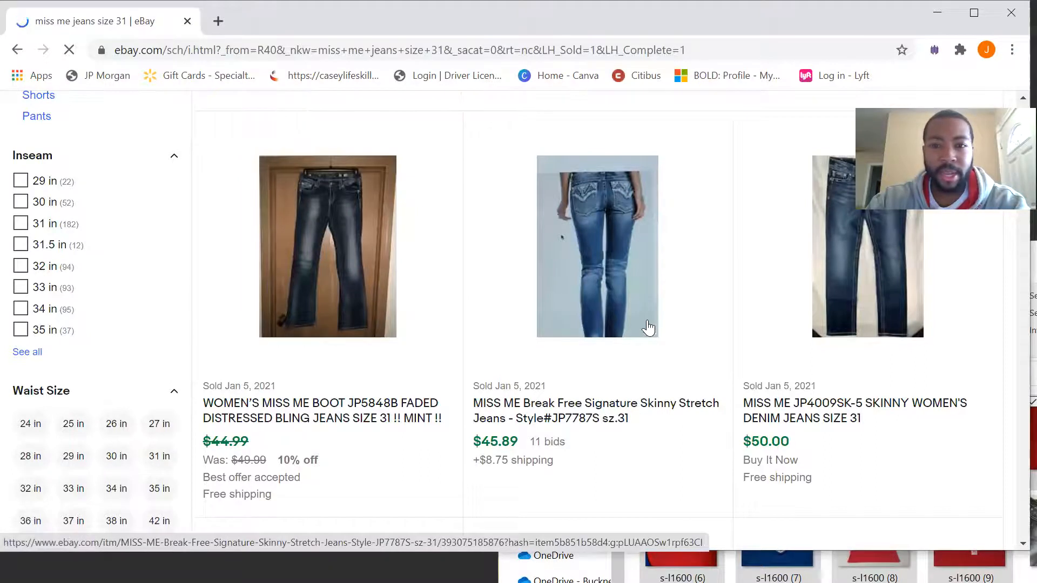
pyautogui.scroll(-1, 663, 330)
pyautogui.scroll(-4, 664, 329)
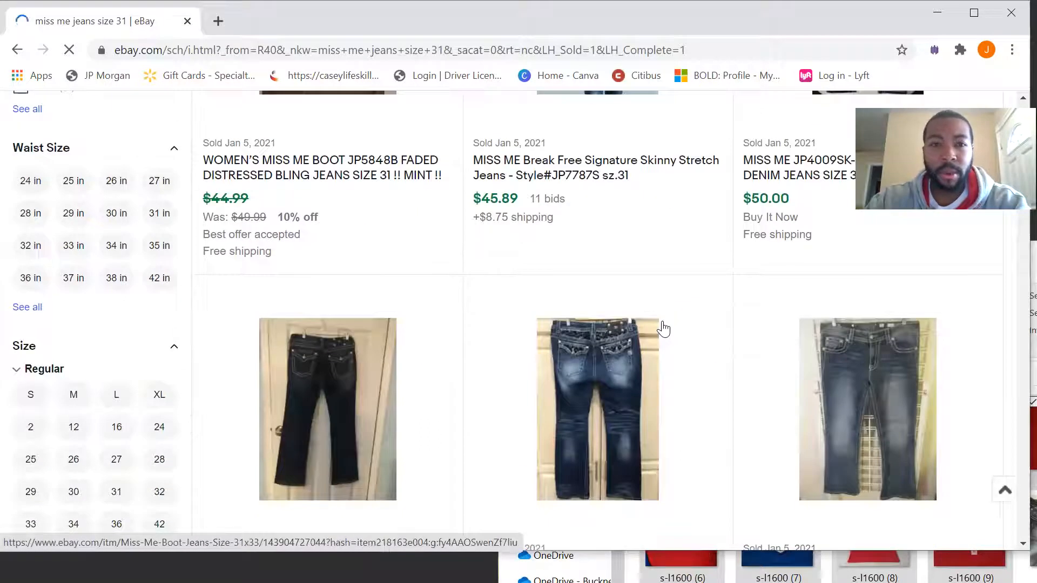
pyautogui.scroll(-1, 712, 335)
pyautogui.scroll(-3, 717, 336)
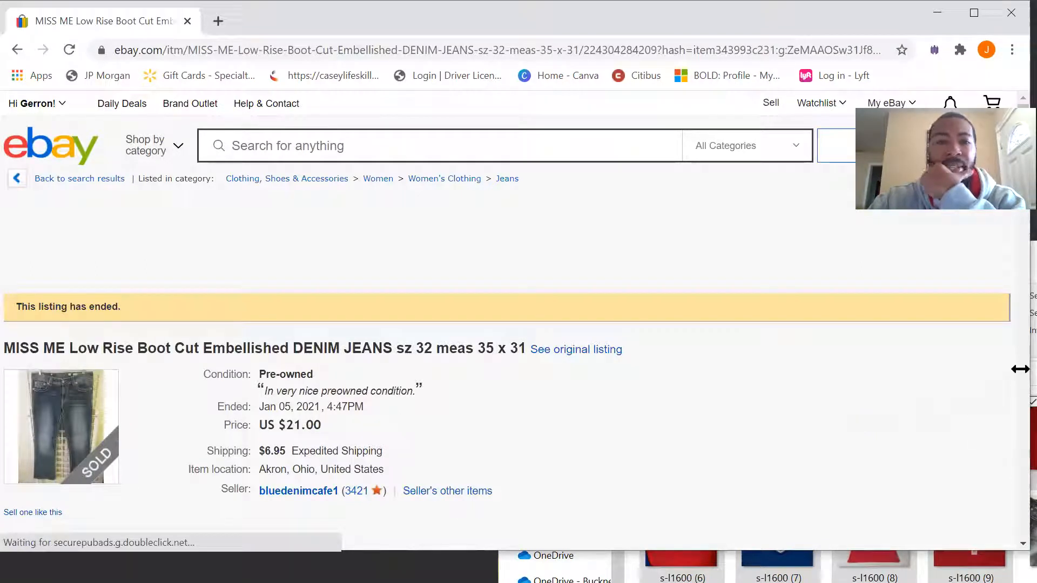
# Narrow the browser window beside the photo folder and start a new listing based on this sold one.
pyautogui.moveTo(1019, 369); pyautogui.dragTo(729, 369)
pyautogui.scroll(-2, 132, 429)
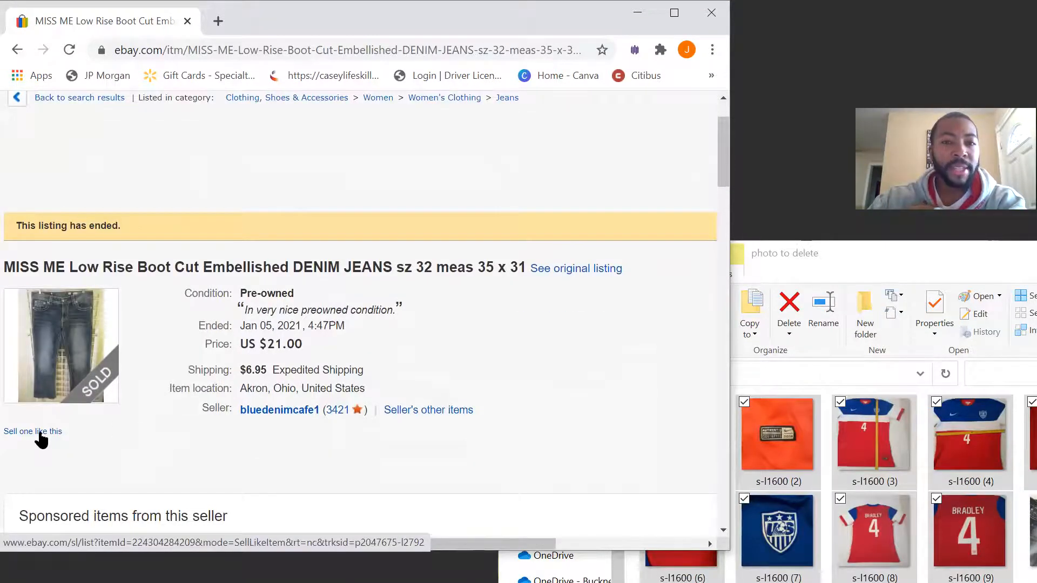
pyautogui.click(39, 433)
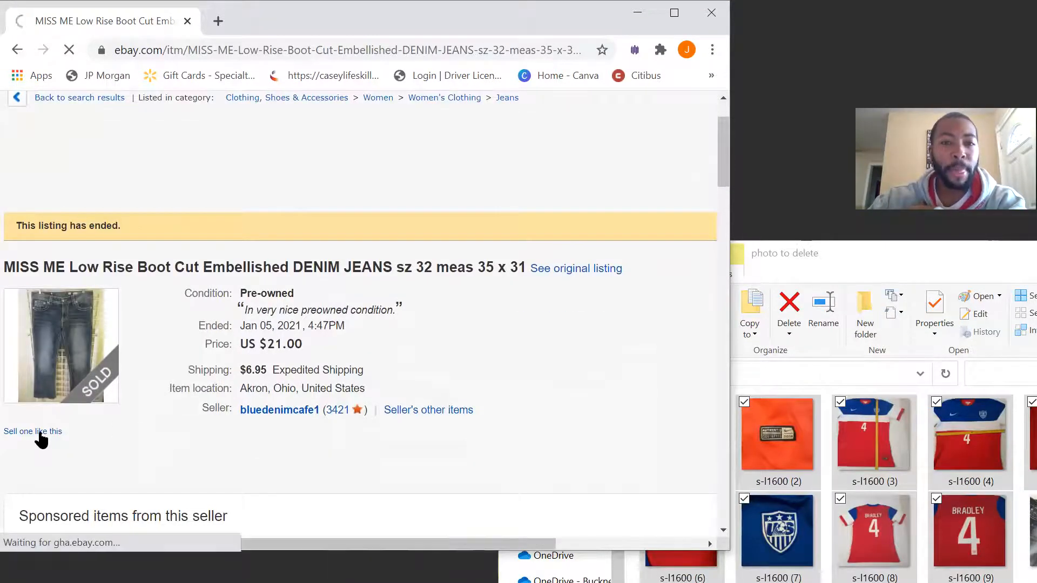
# Bring the "photo to delete" folder into view and select the jeans photos s-l1600 (10) through s-l1600 (18).
pyautogui.click(890, 263)
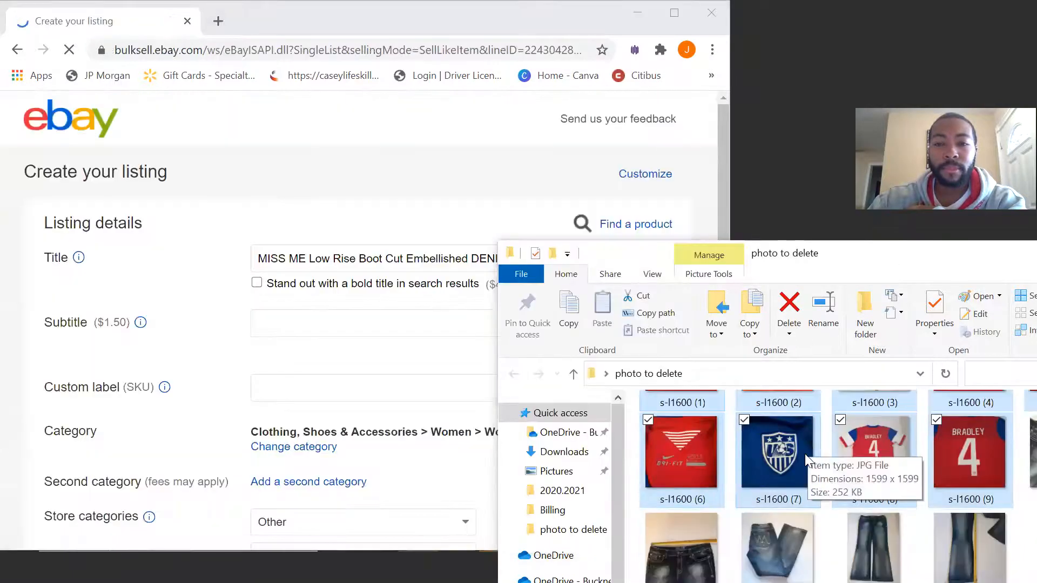
pyautogui.click(684, 546)
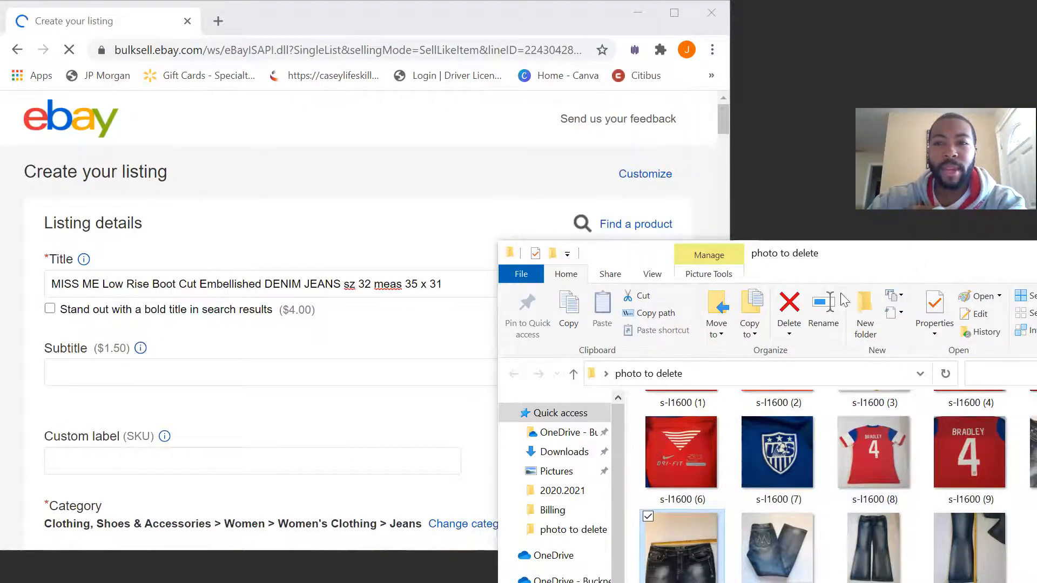
pyautogui.moveTo(915, 260); pyautogui.dragTo(832, 99)
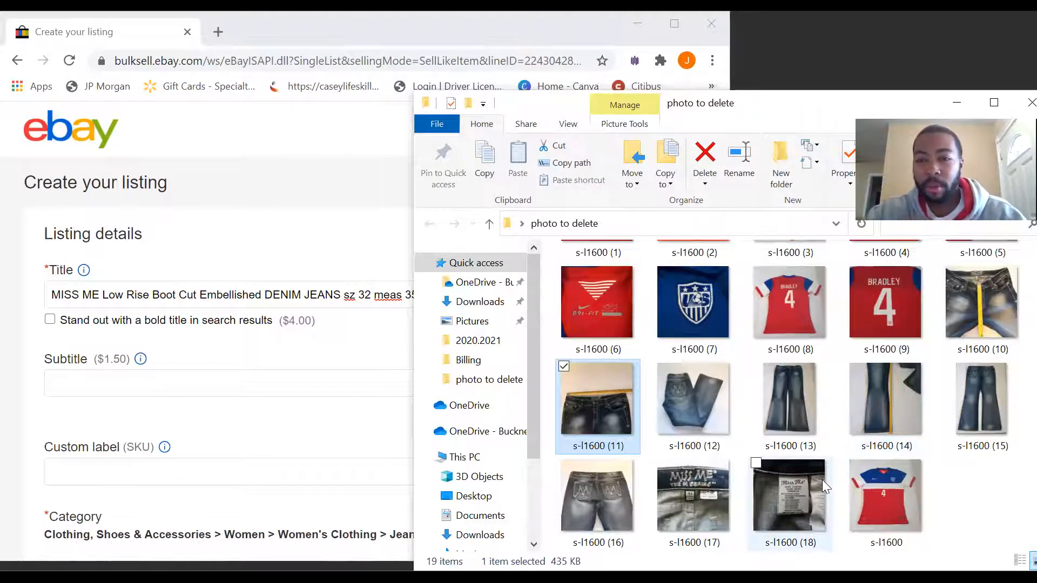
pyautogui.click(983, 315)
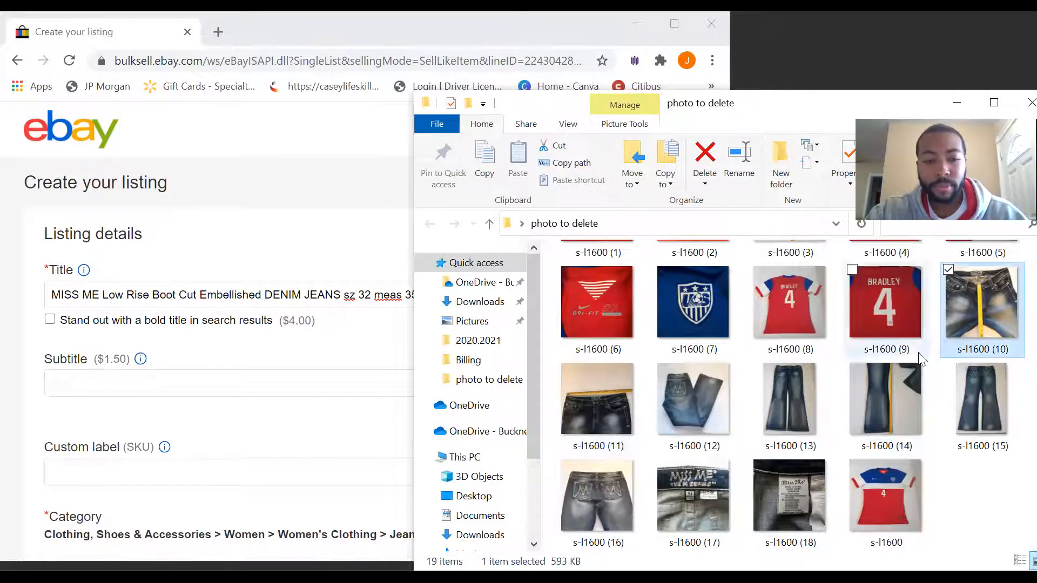
pyautogui.keyDown('shift'); pyautogui.click(794, 507); pyautogui.keyUp('shift')
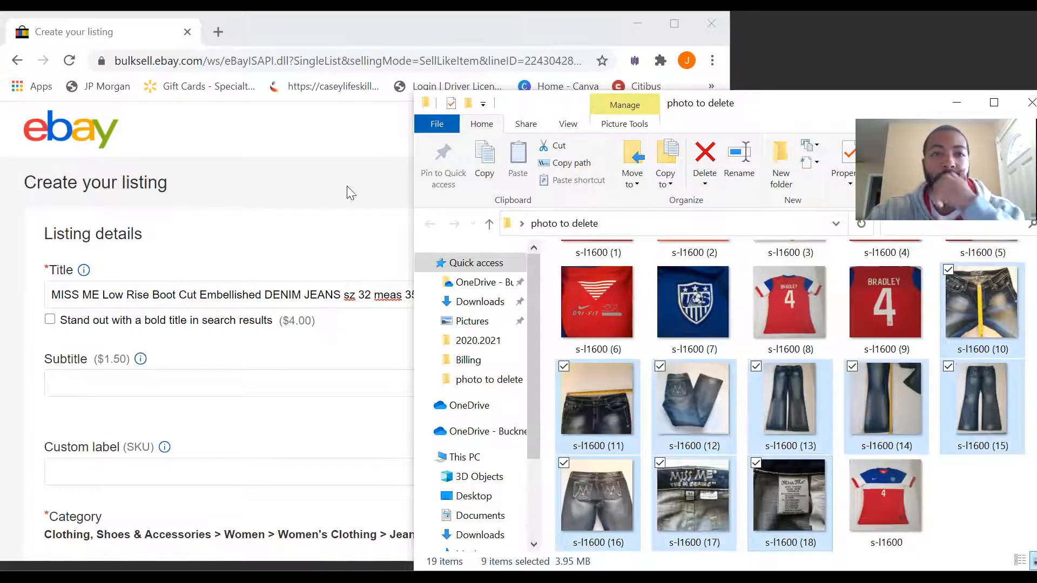
# Upload the selected jeans photos to the listing's Photos section and widen the browser window again.
pyautogui.click(363, 310)
pyautogui.scroll(-15, 400, 335)
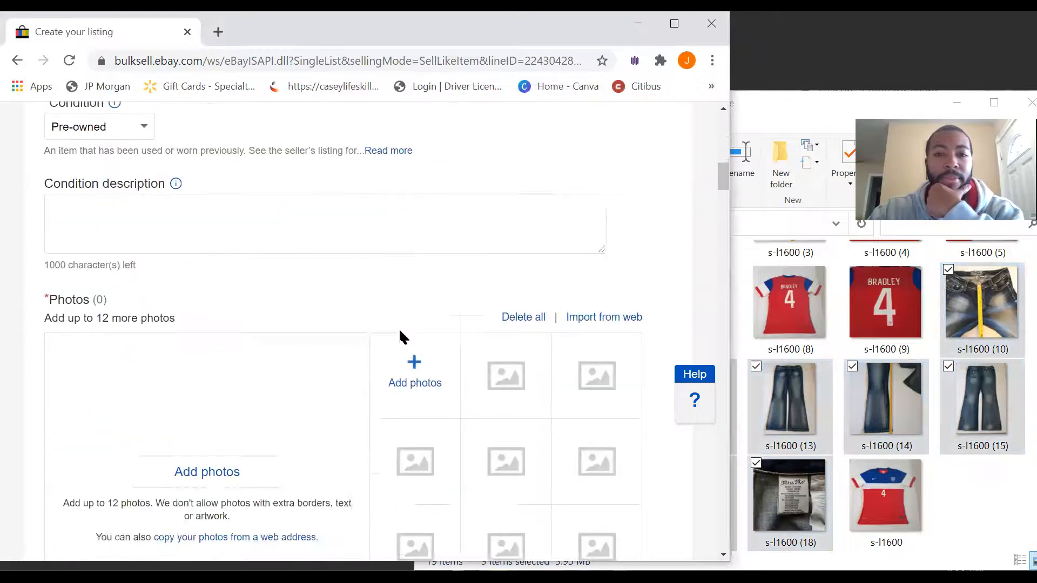
pyautogui.moveTo(785, 410); pyautogui.dragTo(410, 243)
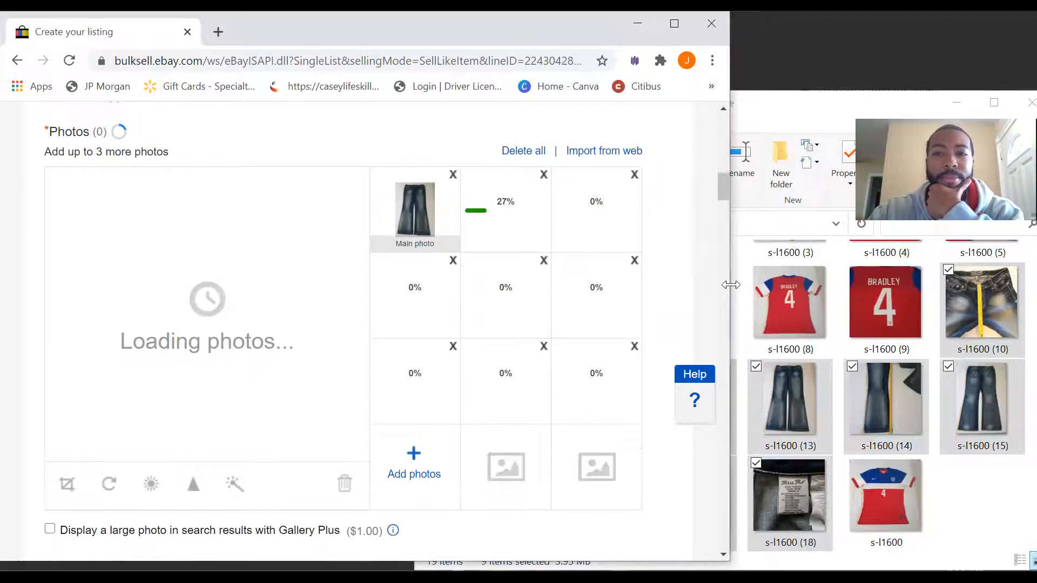
pyautogui.moveTo(731, 285); pyautogui.dragTo(993, 287)
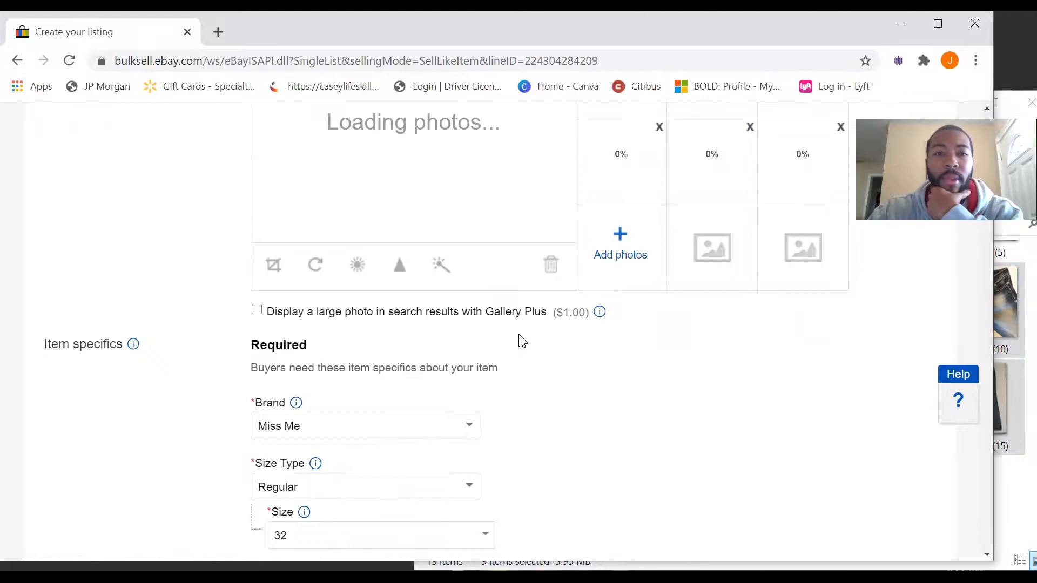
# Enter the condition description "Good used condition. Please see ALL photos for details.".
pyautogui.scroll(4, 519, 340)
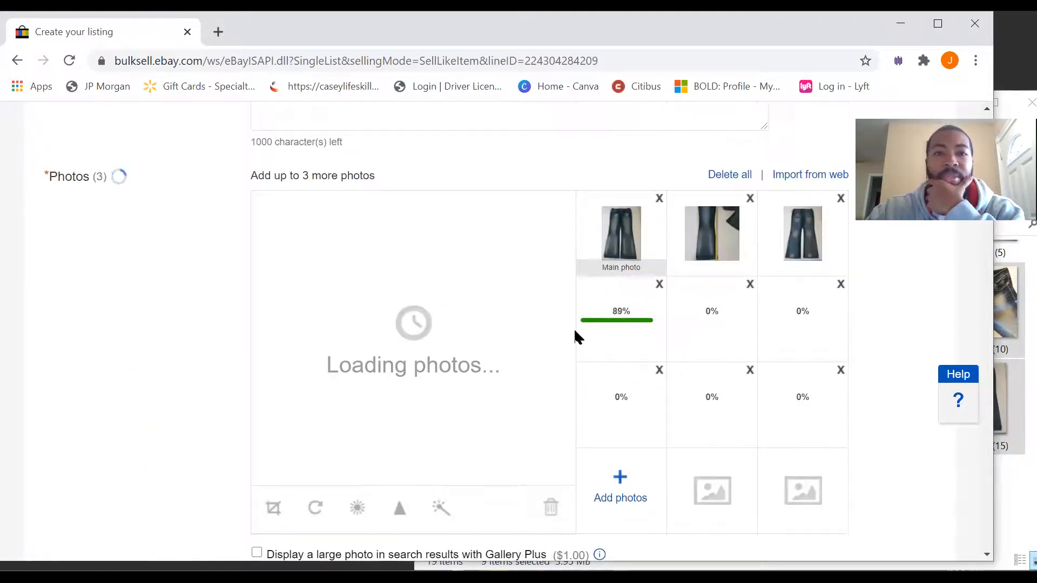
pyautogui.scroll(3, 573, 338)
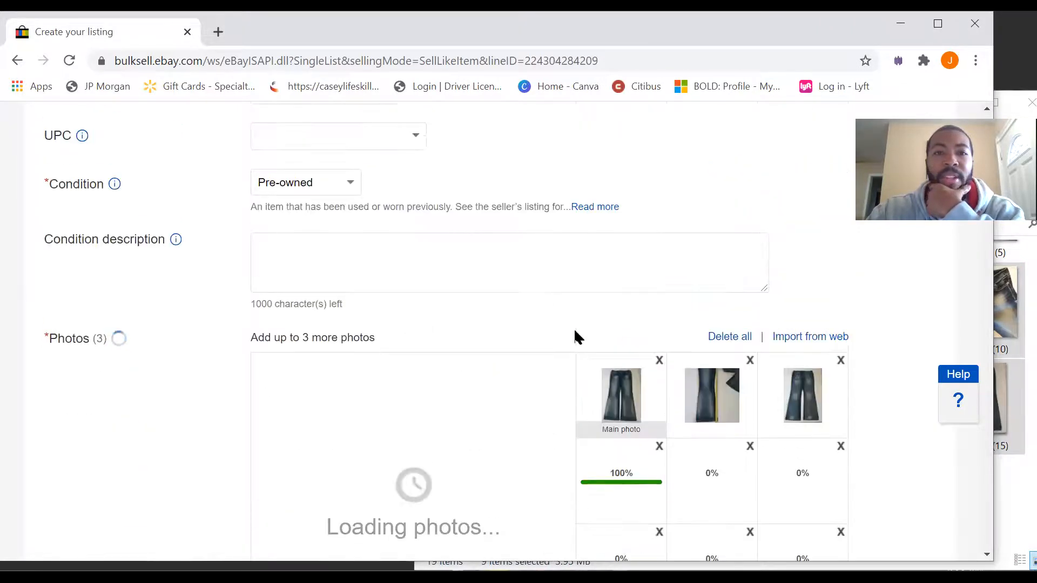
pyautogui.click(527, 265)
pyautogui.write('G')
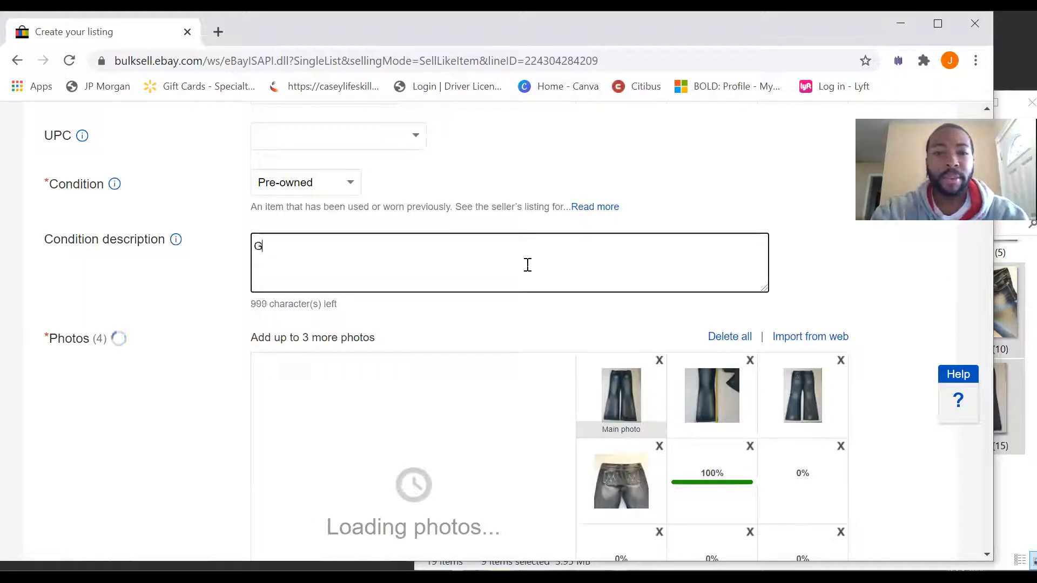
pyautogui.write('ood used')
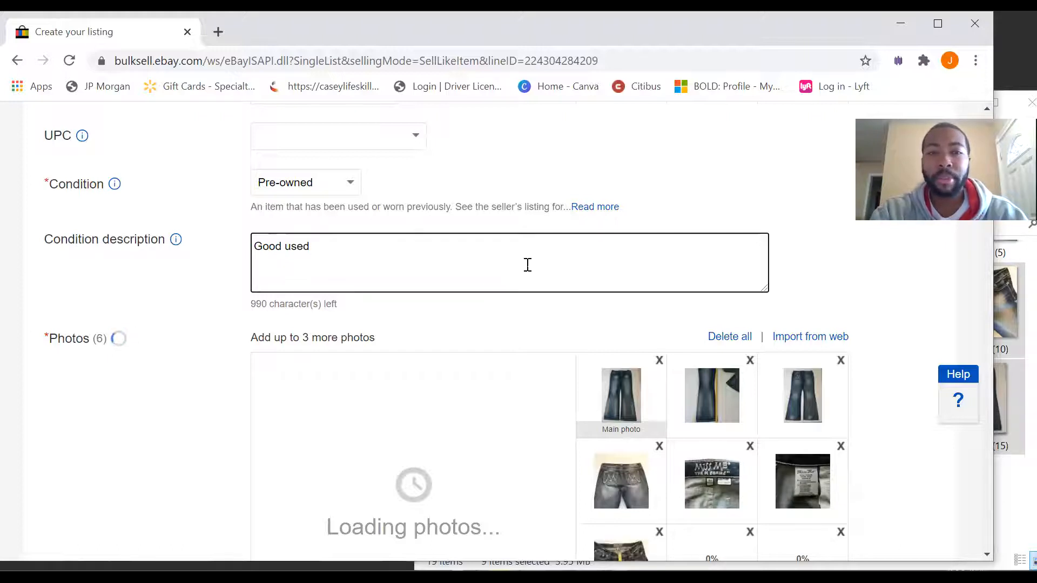
pyautogui.write('co')
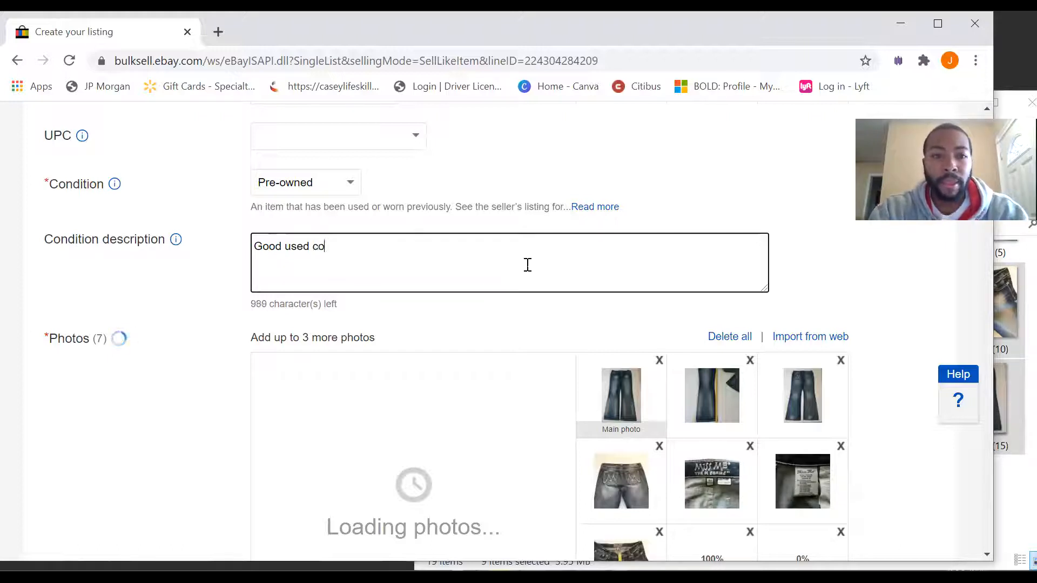
pyautogui.write('ndition. Please')
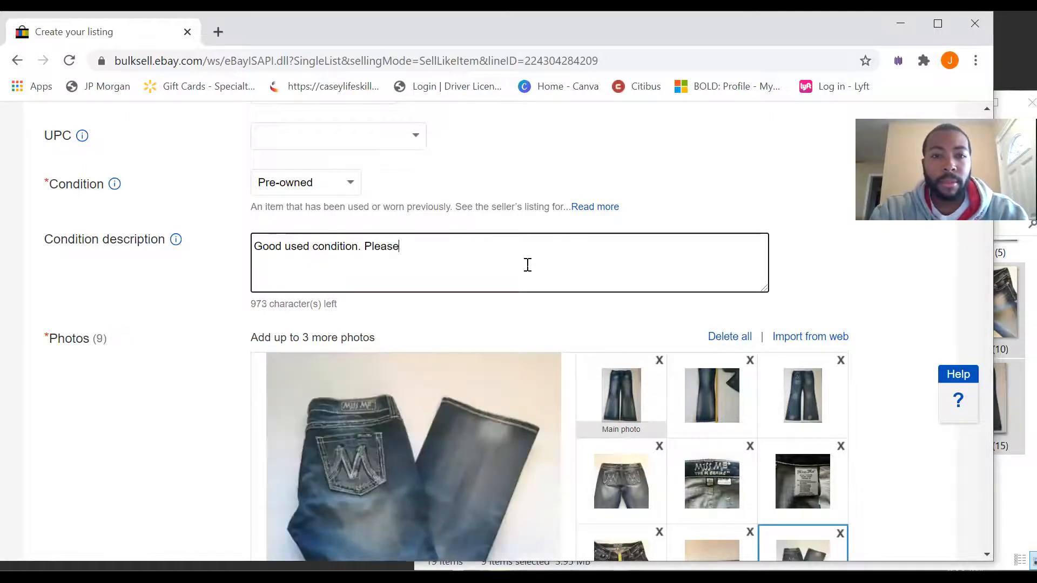
pyautogui.write(' see aLL')
pyautogui.press('BackSpace')
pyautogui.press('BackSpace')
pyautogui.press('BackSpace')
pyautogui.write('ALL photos')
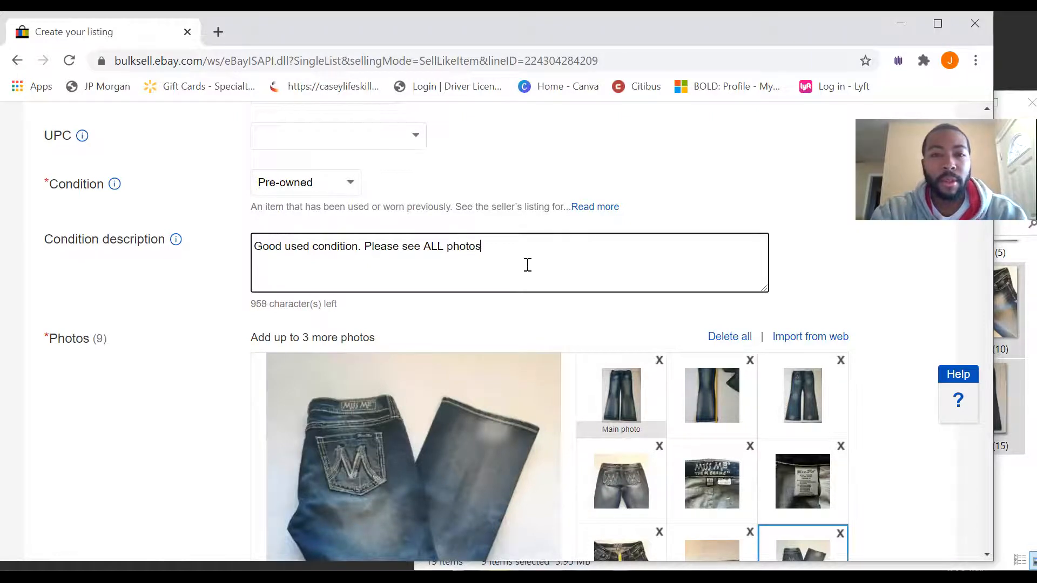
pyautogui.write(' for details.')
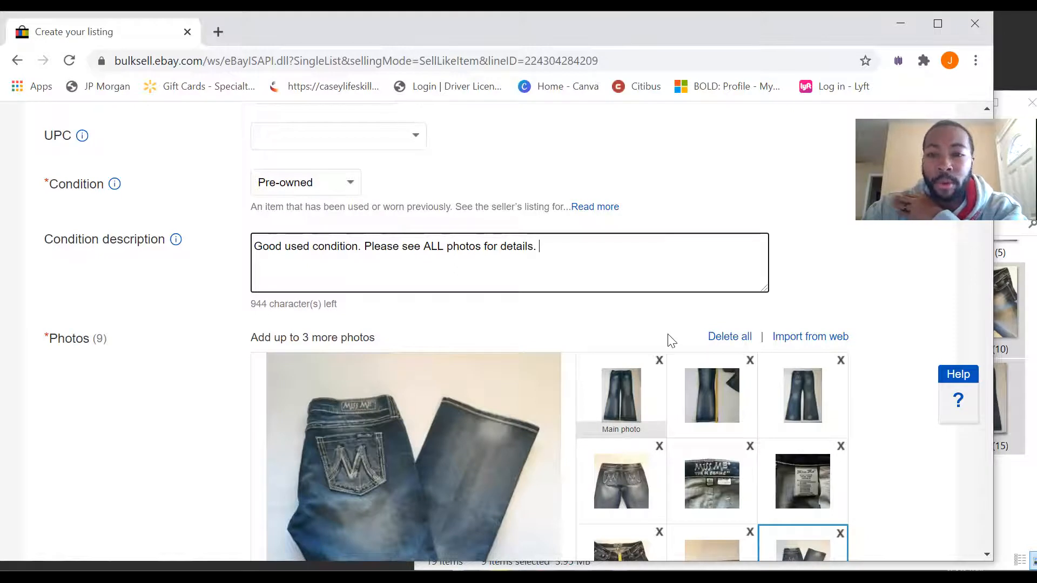
# Reorder the listing photos so the folded jeans are the main photo, followed by the waist, inseam and rise measurement shots.
pyautogui.scroll(-3, 669, 340)
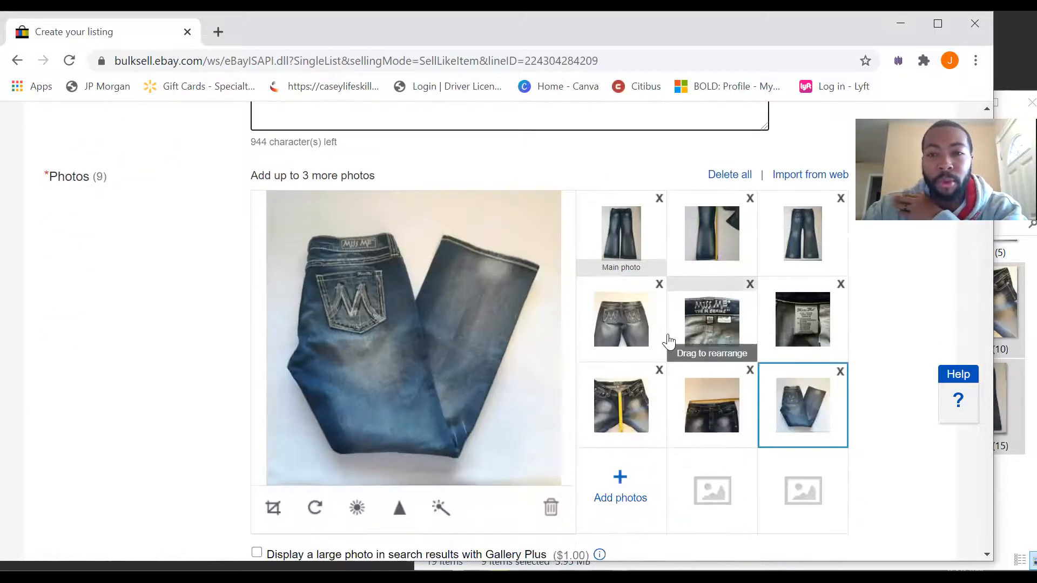
pyautogui.moveTo(803, 405); pyautogui.dragTo(611, 239)
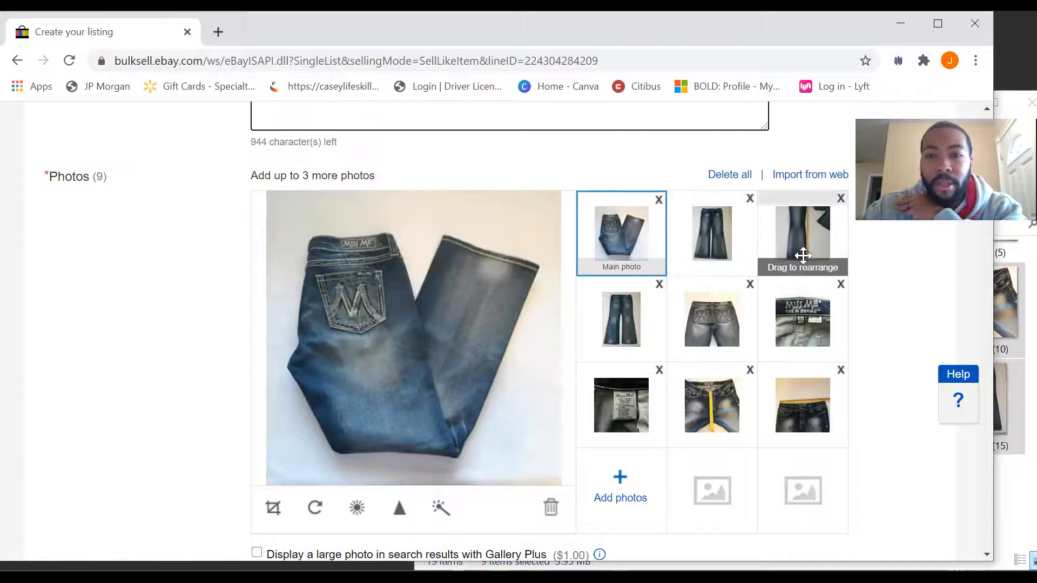
pyautogui.moveTo(794, 382); pyautogui.dragTo(712, 233)
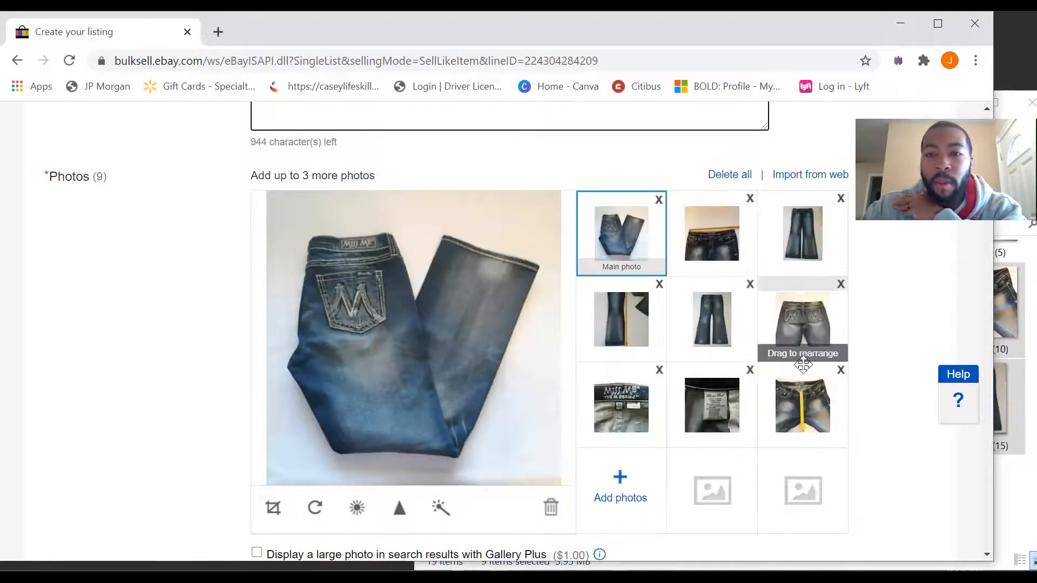
pyautogui.moveTo(643, 319); pyautogui.dragTo(794, 239)
pyautogui.moveTo(786, 417); pyautogui.dragTo(621, 320)
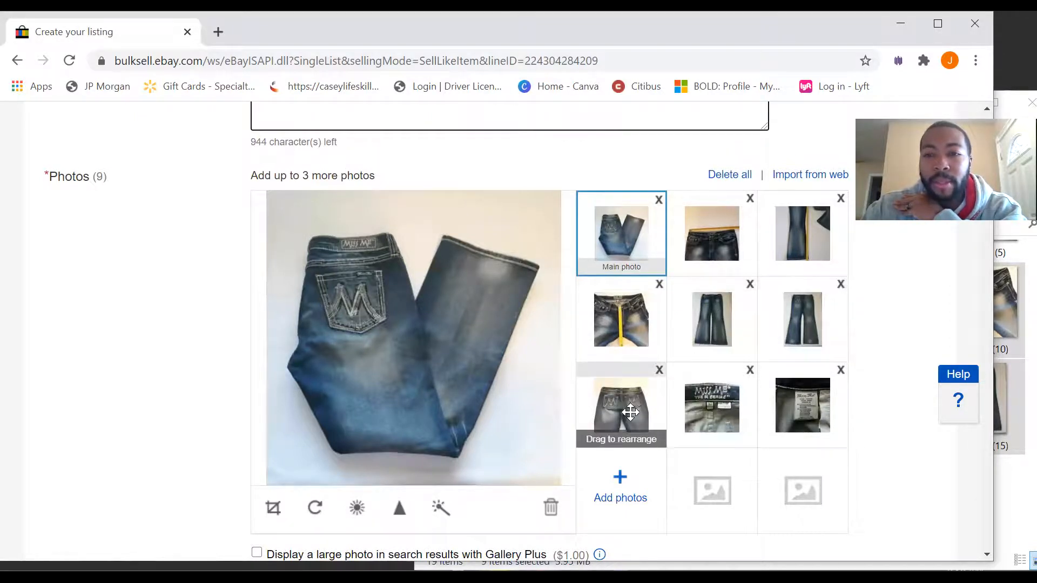
# View the waistband size label and inner care tag photos enlarged to check the jeans' size and inseam.
pyautogui.click(718, 414)
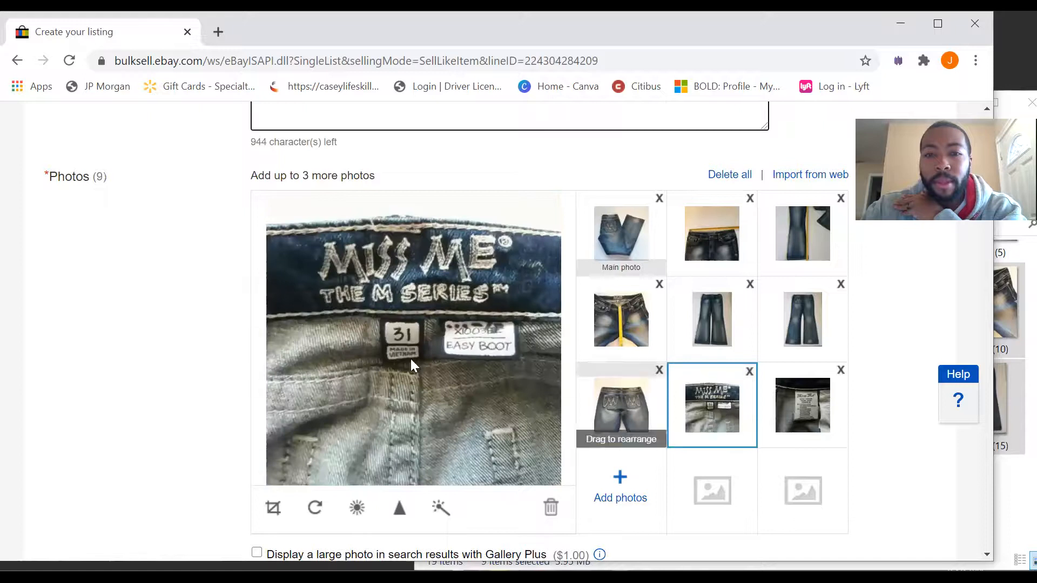
pyautogui.click(797, 425)
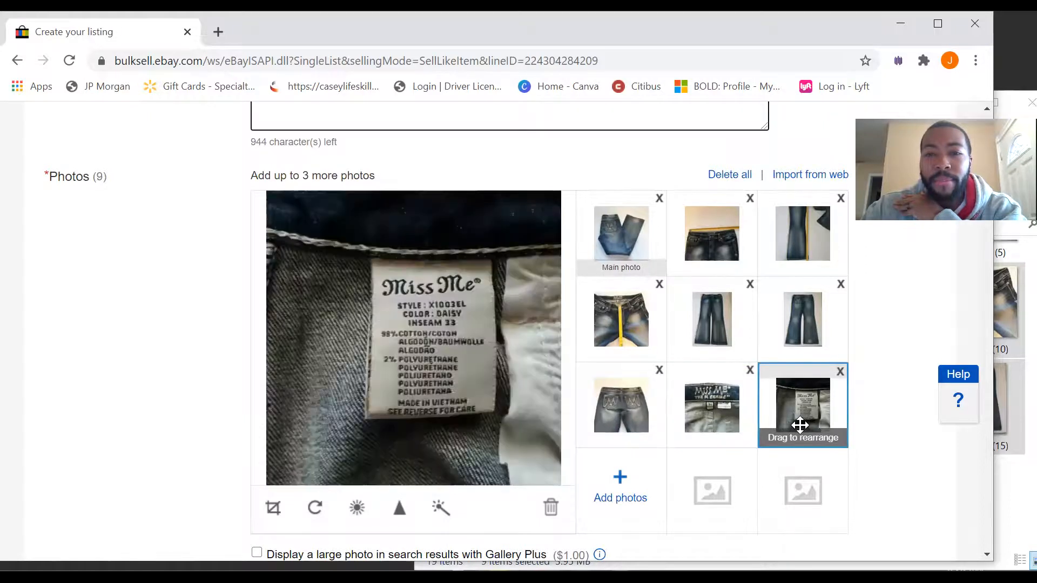
pyautogui.scroll(5, 681, 367)
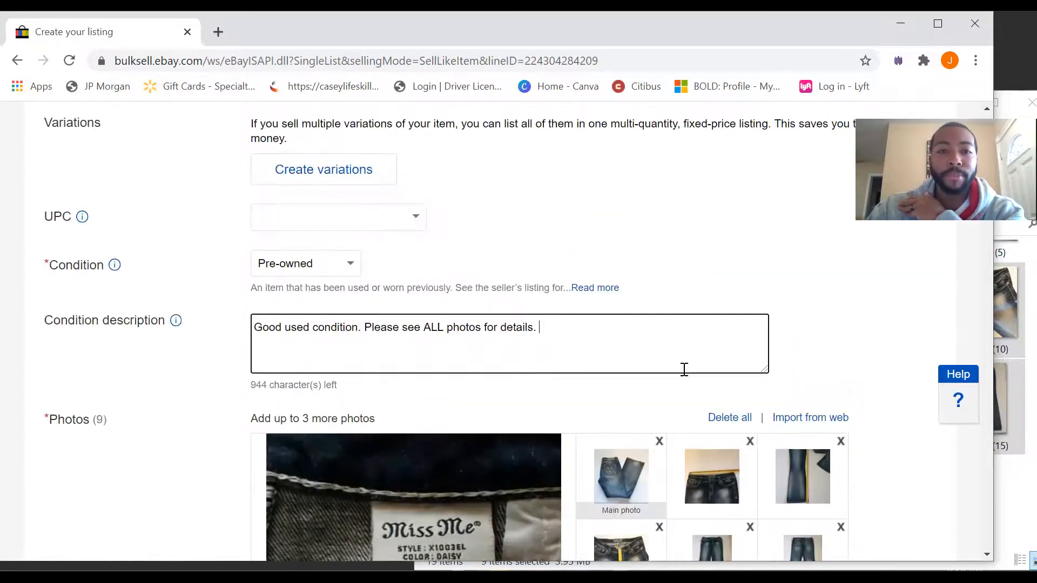
pyautogui.scroll(-5, 683, 368)
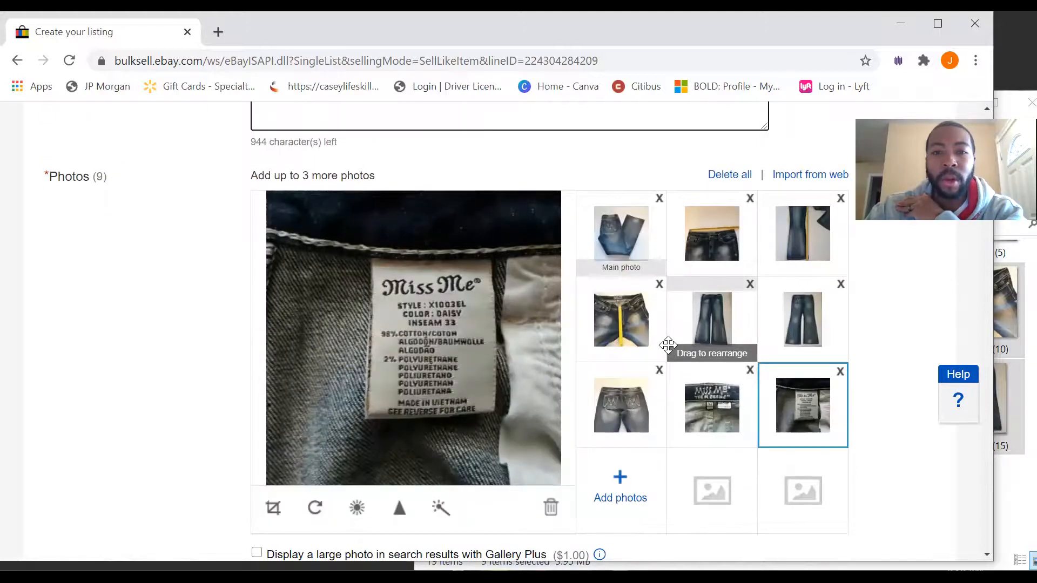
pyautogui.scroll(1, 593, 348)
# Delete "DENIM JEANS sz 32 meas 35 x 31" from the end of the listing title.
pyautogui.scroll(15, 591, 346)
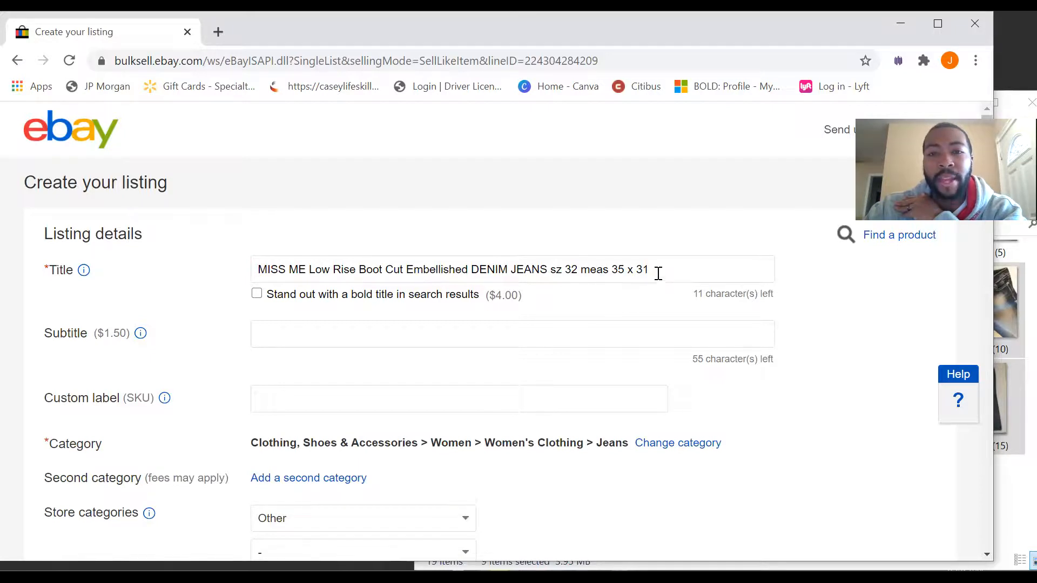
pyautogui.moveTo(659, 271); pyautogui.dragTo(583, 281)
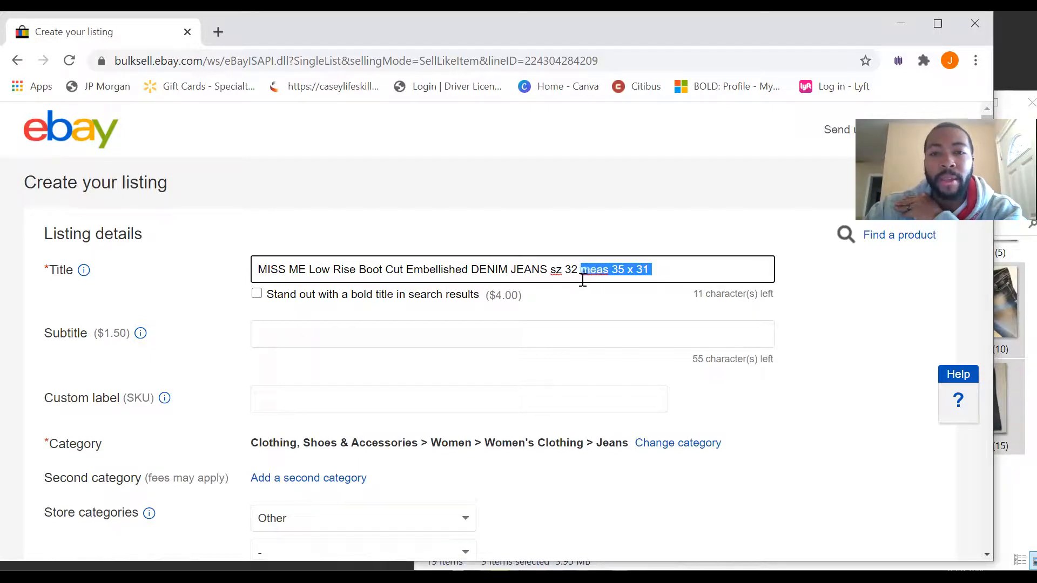
pyautogui.press('BackSpace')
pyautogui.press('BackSpace')
pyautogui.press('BackSpace')
pyautogui.press('BackSpace')
pyautogui.press('BackSpace')
pyautogui.press('BackSpace')
pyautogui.press('BackSpace')
pyautogui.press('BackSpace')
pyautogui.press('BackSpace')
pyautogui.press('BackSpace')
pyautogui.press('BackSpace')
pyautogui.press('BackSpace')
pyautogui.press('BackSpace')
pyautogui.press('BackSpace')
pyautogui.press('BackSpace')
pyautogui.press('BackSpace')
pyautogui.press('BackSpace')
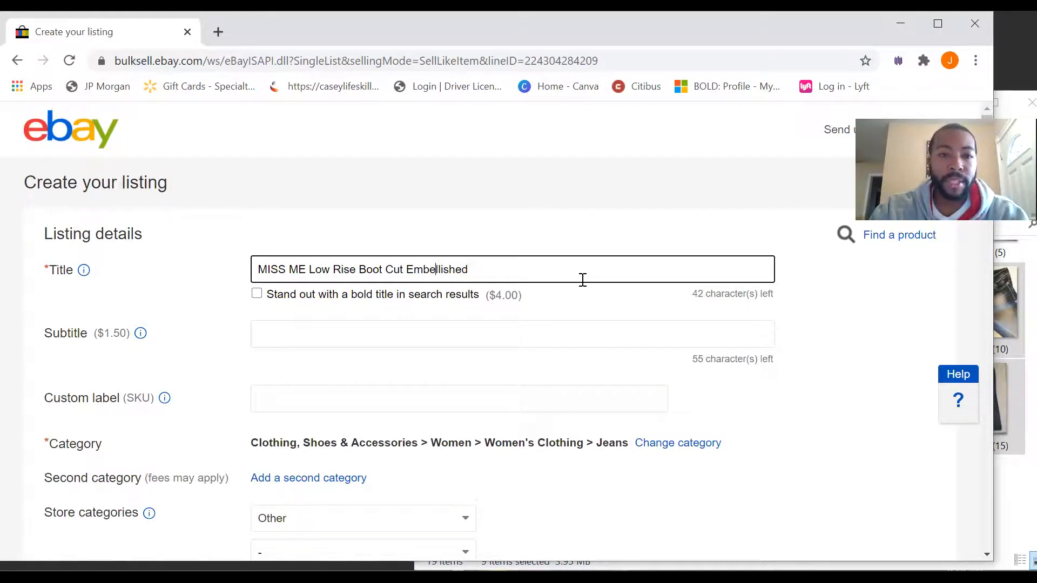
# Insert "Womens" after "MISS ME" in the listing title.
pyautogui.press('Left')
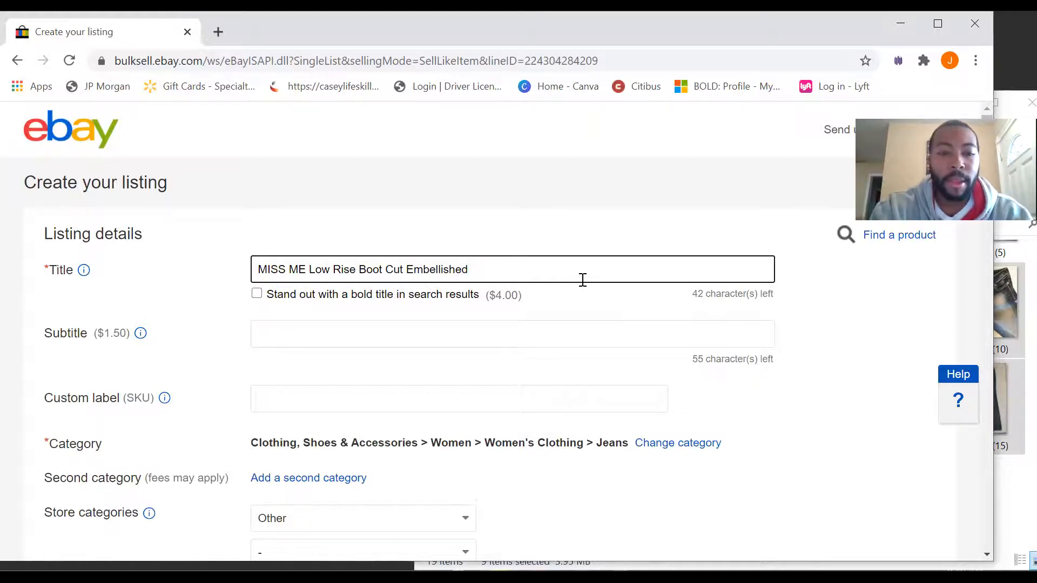
pyautogui.write('W')
pyautogui.press('BackSpace')
pyautogui.press('BackSpace')
pyautogui.write('Womens')
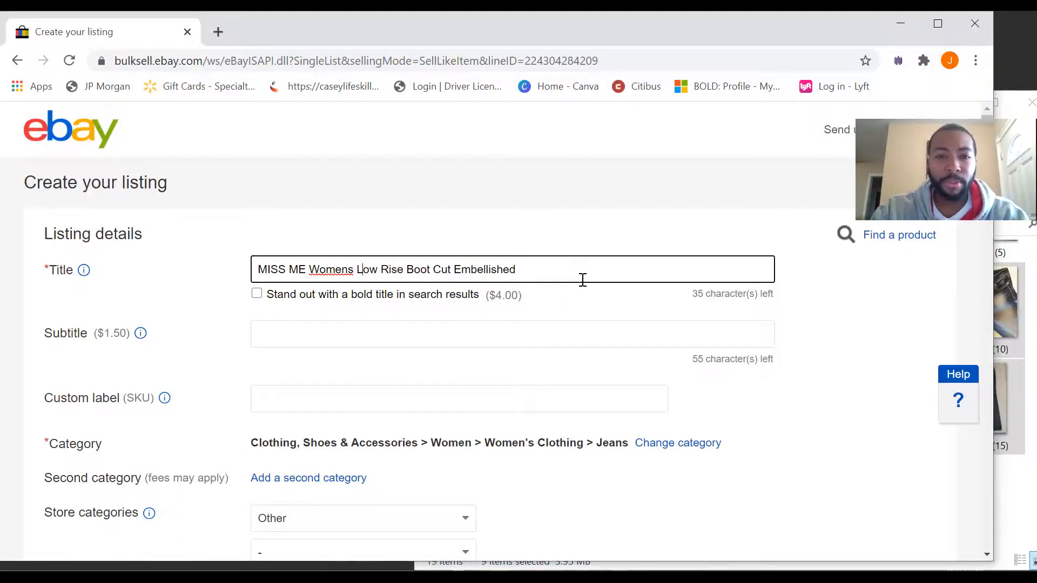
# Add "Dark Wash" to the end of the listing title and insert "Jeans" after "Womens".
pyautogui.press('Right')
pyautogui.press('Right')
pyautogui.press('Right')
pyautogui.press('Right')
pyautogui.press('Right')
pyautogui.press('Right')
pyautogui.press('Right')
pyautogui.press('Right')
pyautogui.press('Right')
pyautogui.press('Right')
pyautogui.press('Right')
pyautogui.press('Right')
pyautogui.press('Right')
pyautogui.press('Right')
pyautogui.press('Right')
pyautogui.press('Right')
pyautogui.write('Dark Wa')
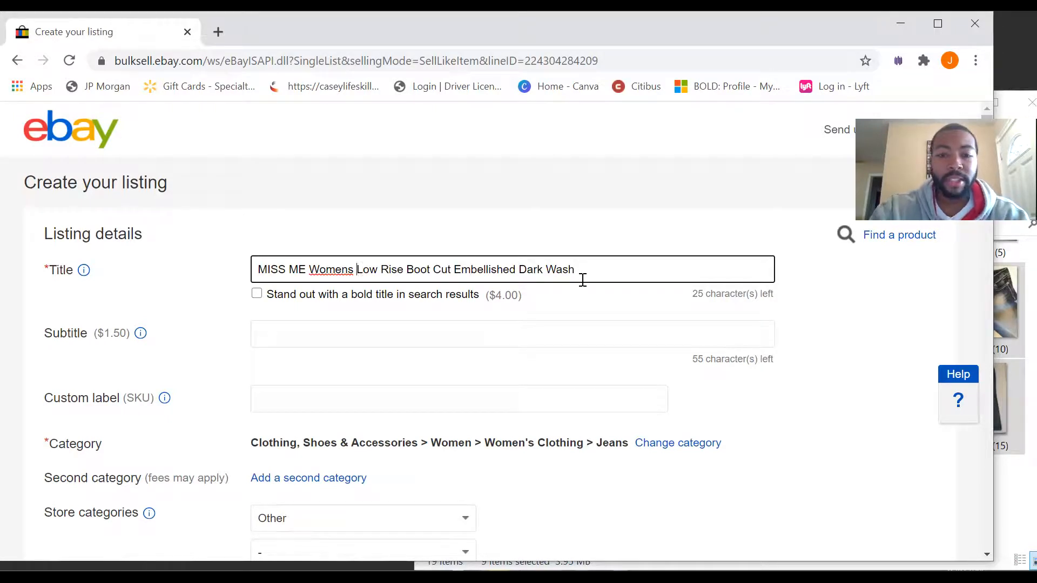
pyautogui.write('Jeans')
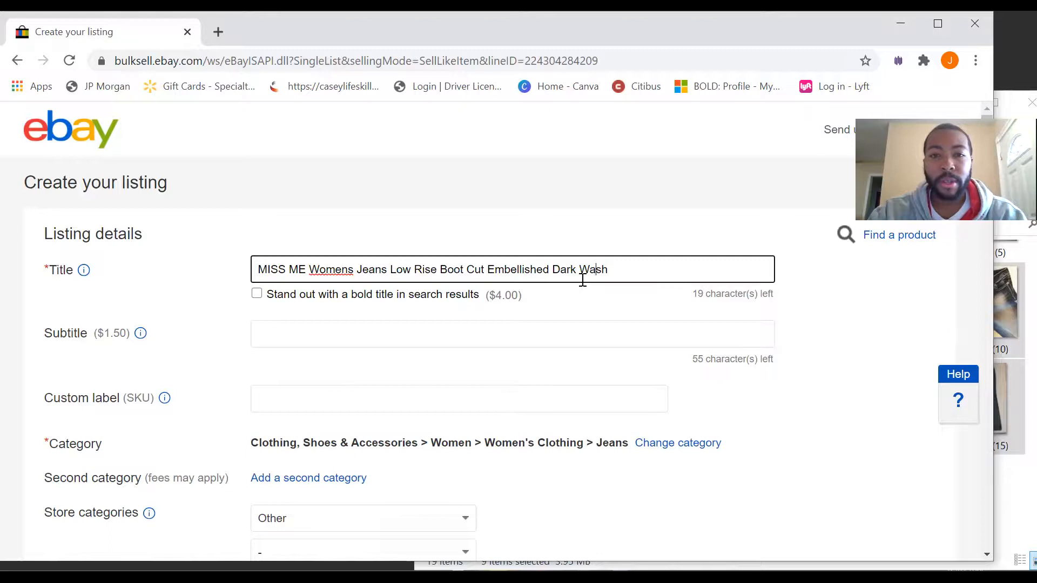
# Append "Size 31 x 32" to the end of the listing title.
pyautogui.write('Size')
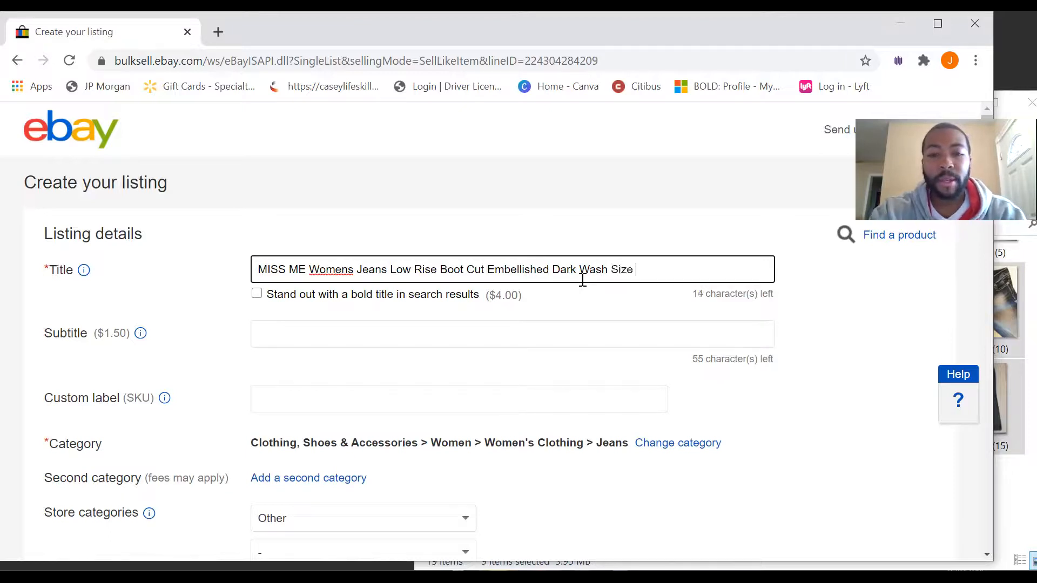
pyautogui.write(' 31 x32')
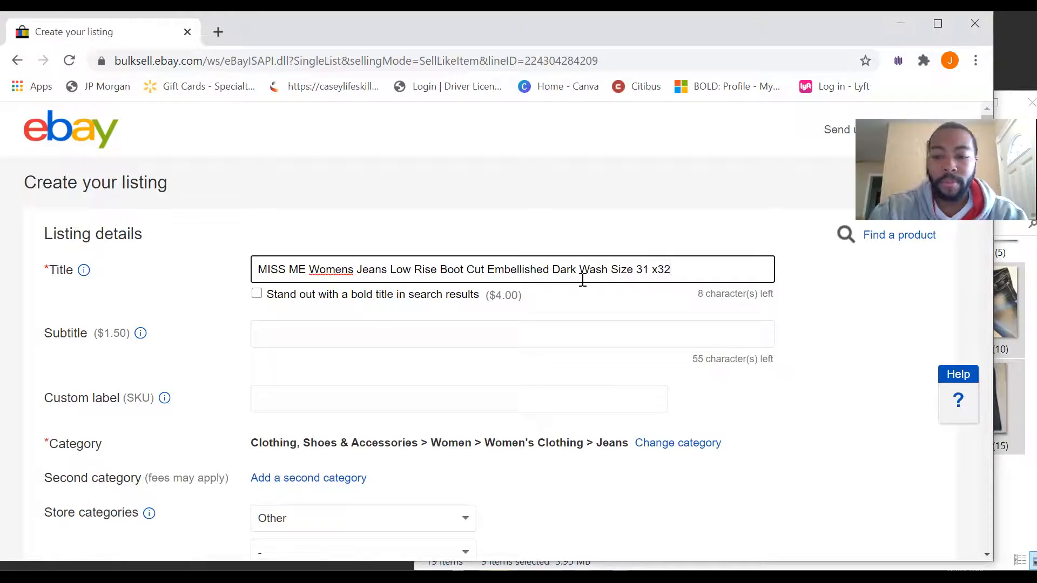
pyautogui.press('Left')
pyautogui.press('Left')
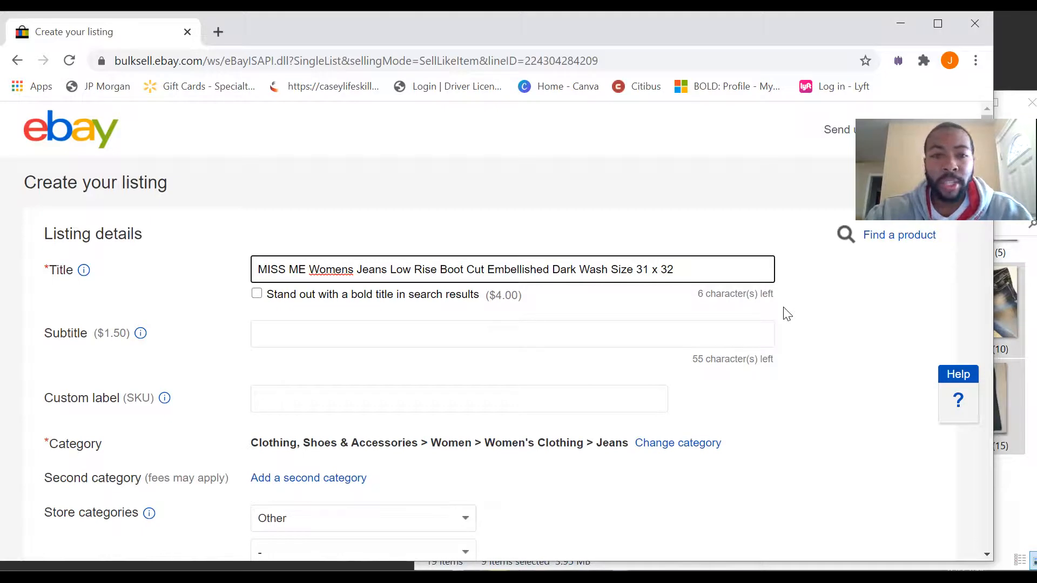
# Copy the complete listing title to the clipboard.
pyautogui.moveTo(686, 269); pyautogui.dragTo(254, 273)
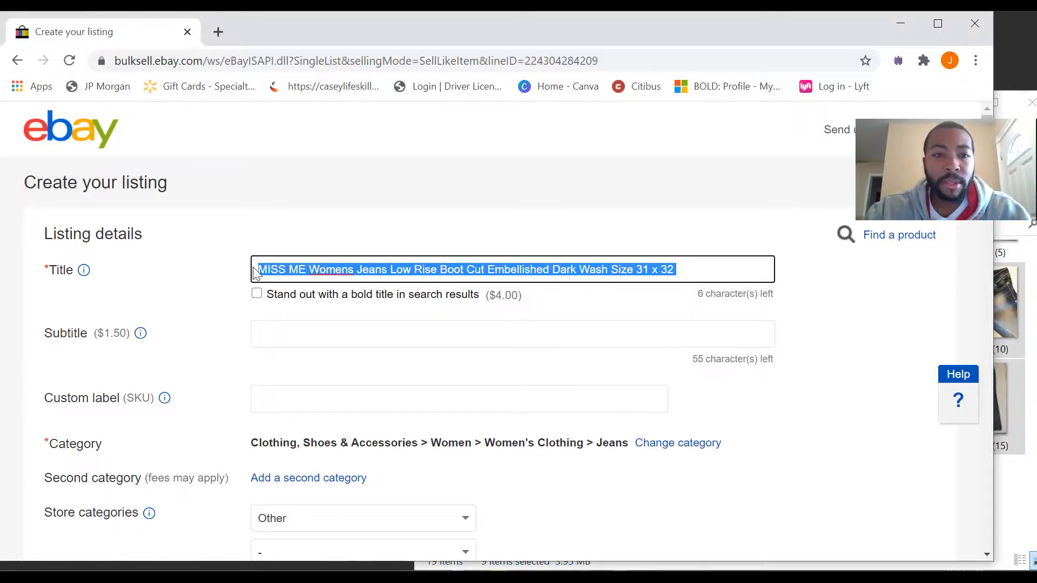
pyautogui.rightClick(375, 272)
pyautogui.click(434, 331)
# Set the first store category to Women's Fashion > Pants/Shorts.
pyautogui.scroll(-3, 432, 286)
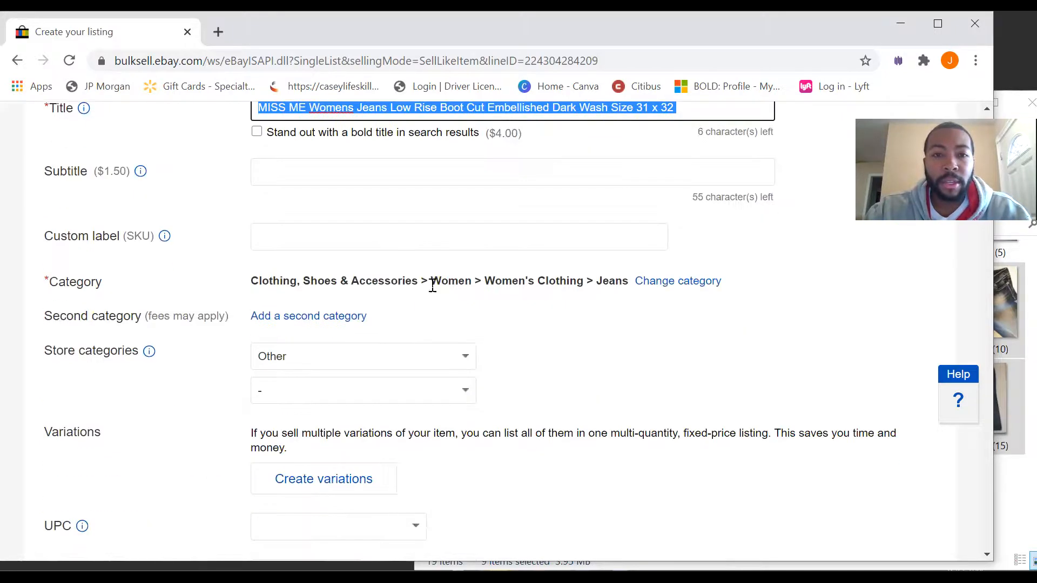
pyautogui.click(456, 244)
pyautogui.scroll(-2, 432, 226)
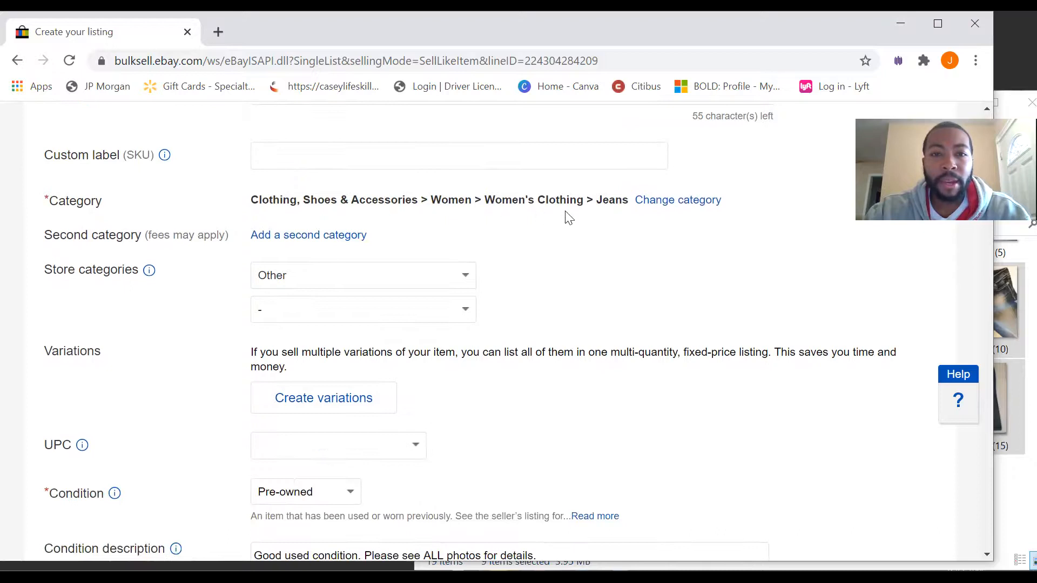
pyautogui.scroll(-2, 633, 219)
pyautogui.click(465, 195)
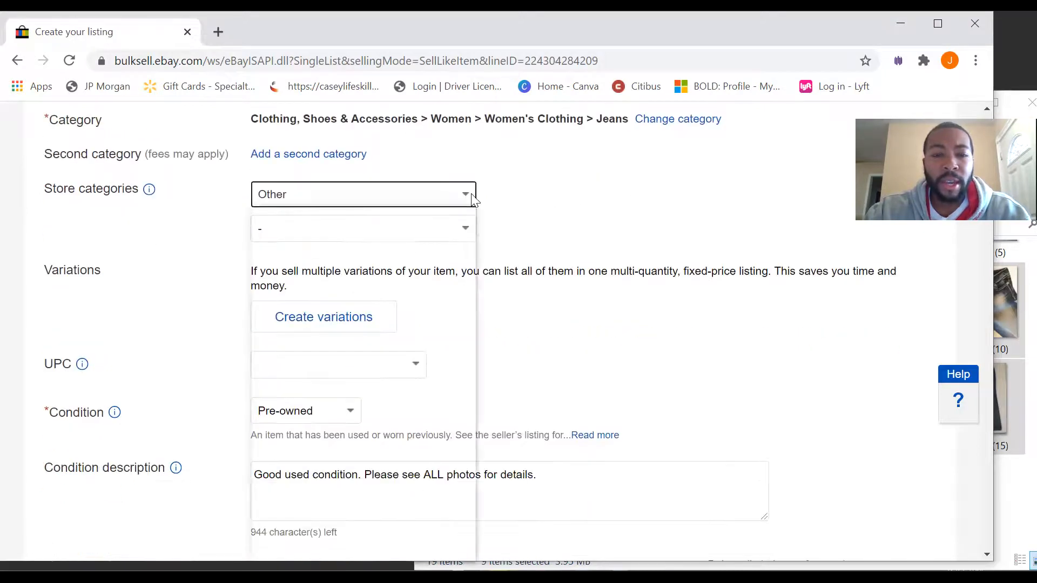
pyautogui.click(407, 468)
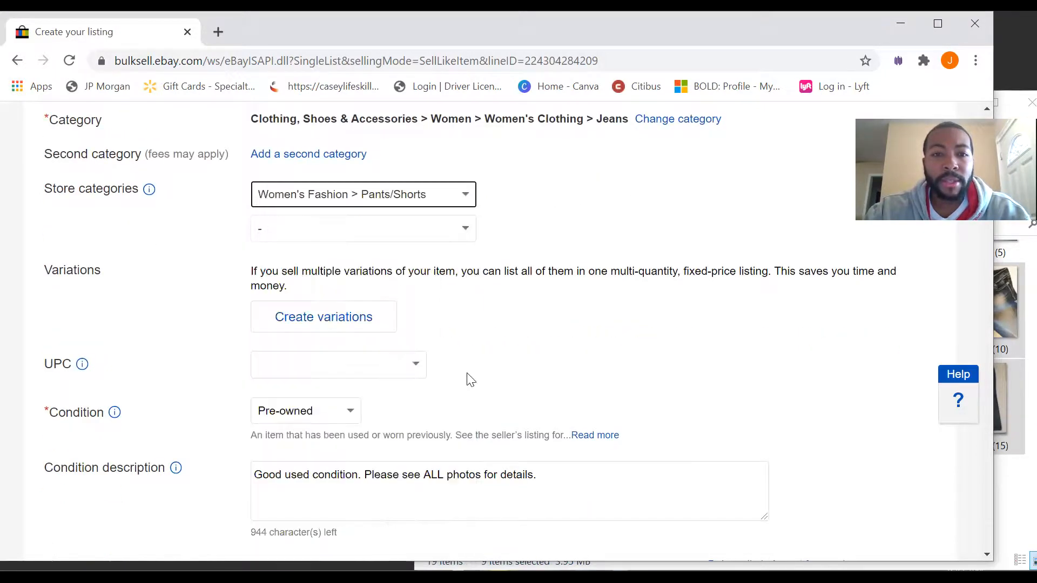
# Apply the suggested size 31 to the listing's item specifics.
pyautogui.scroll(-3, 466, 377)
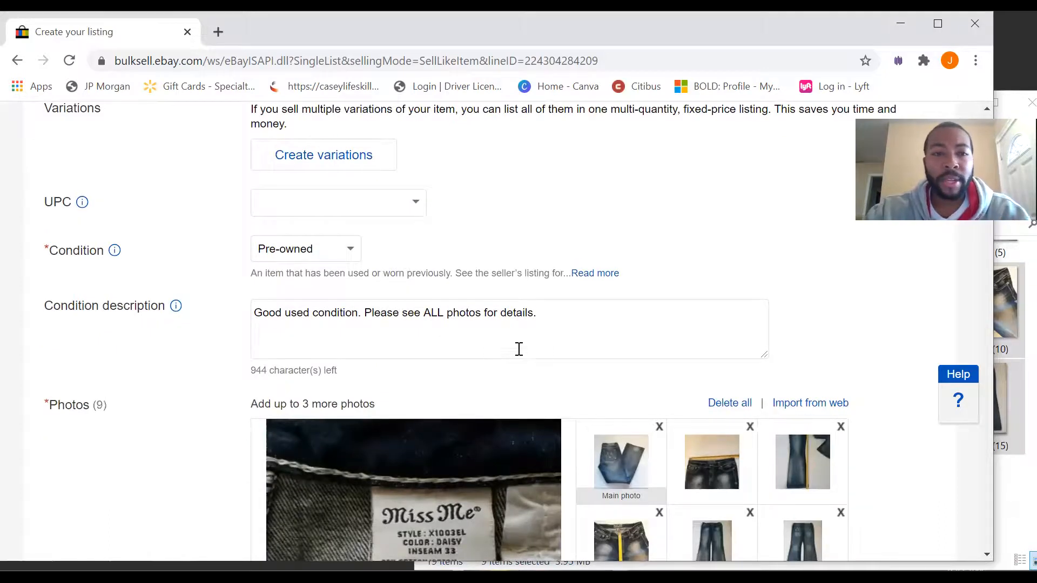
pyautogui.scroll(-2, 338, 306)
pyautogui.scroll(-3, 526, 276)
pyautogui.scroll(3, 486, 281)
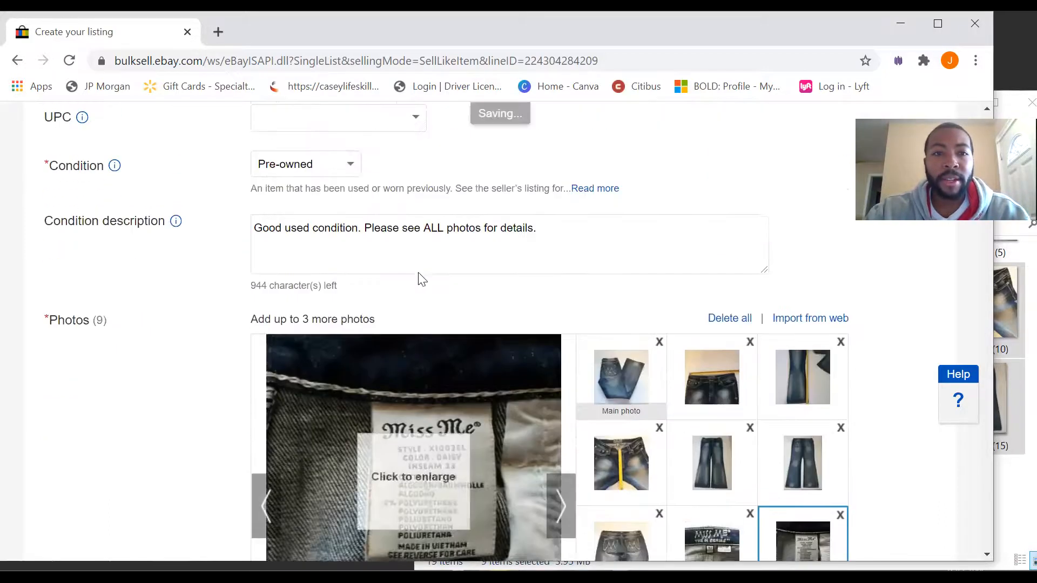
pyautogui.scroll(-5, 517, 294)
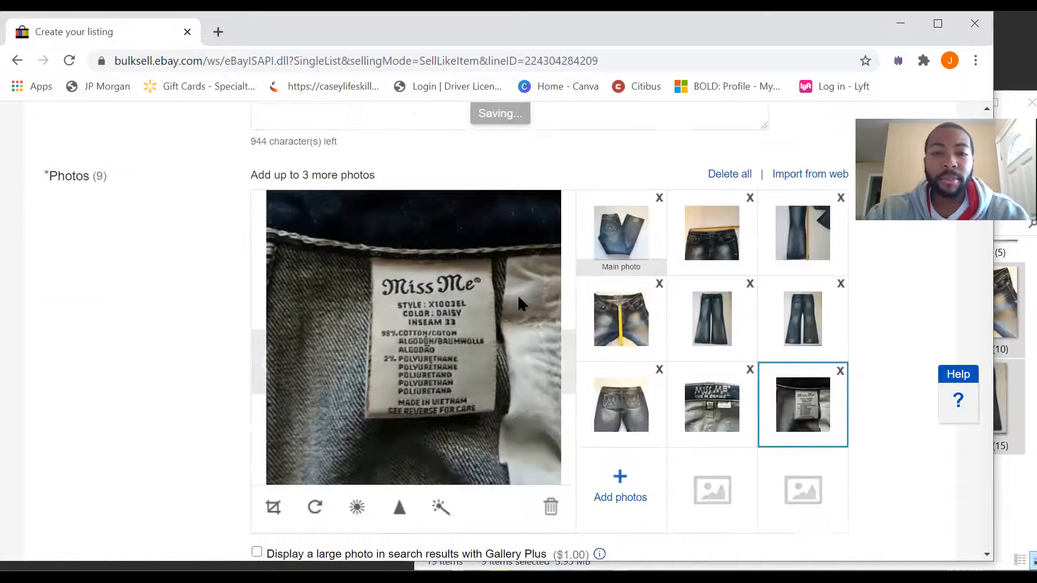
pyautogui.scroll(-8, 647, 260)
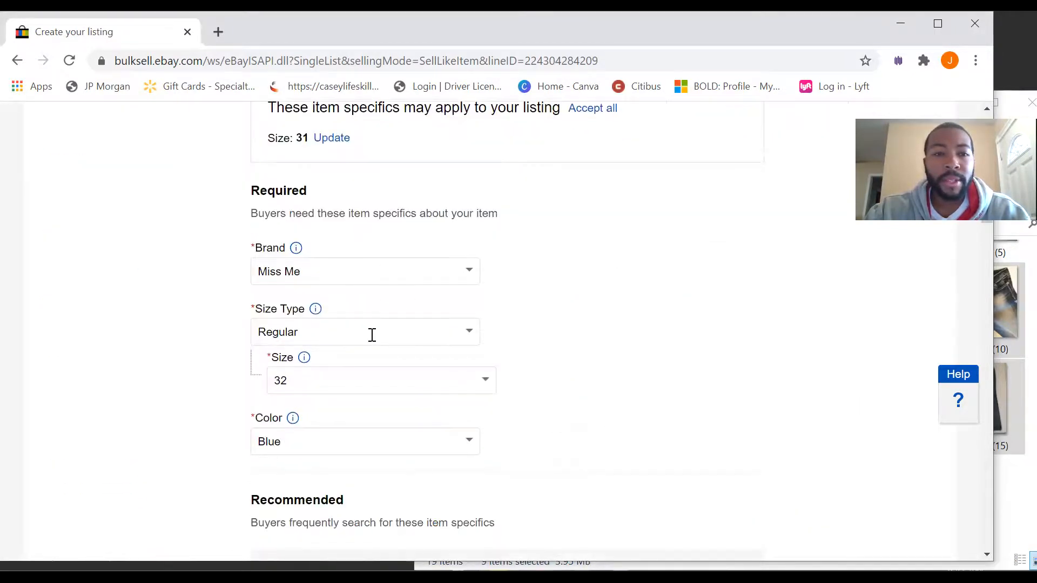
pyautogui.click(330, 144)
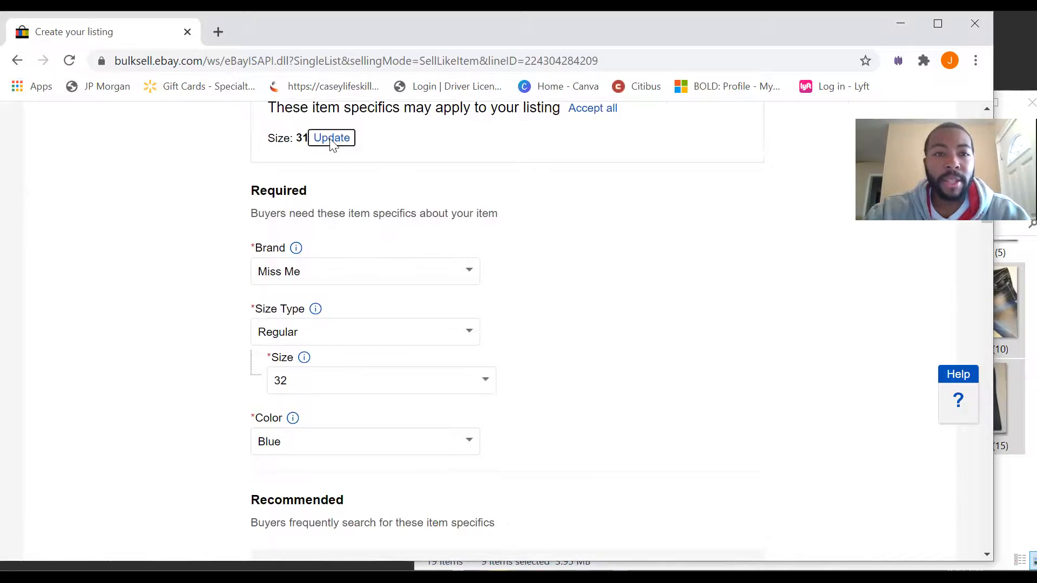
# Review the recommended item specifics and remove the 90s theme.
pyautogui.scroll(-3, 451, 305)
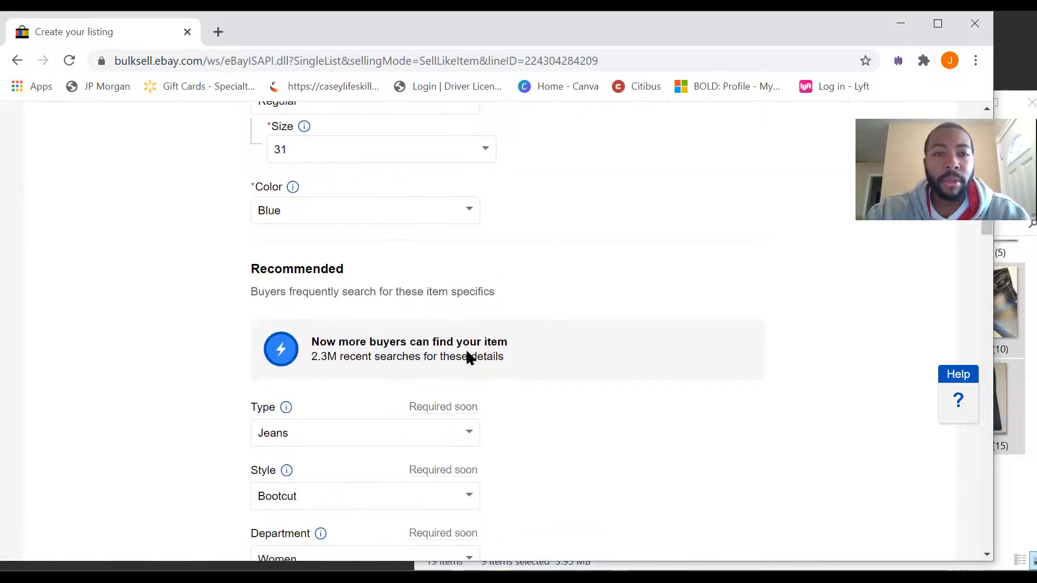
pyautogui.scroll(-3, 308, 224)
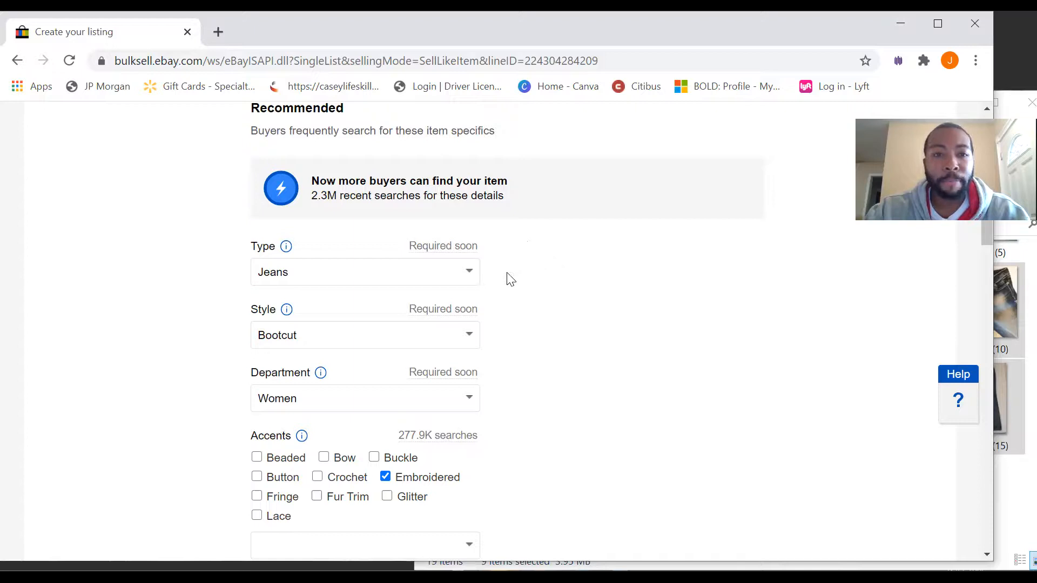
pyautogui.scroll(-1, 469, 351)
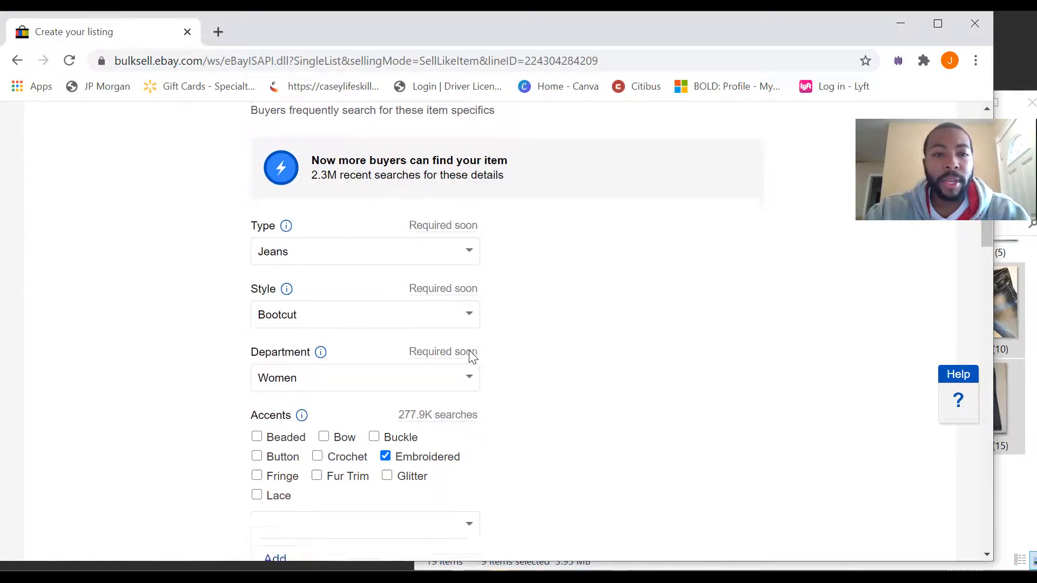
pyautogui.scroll(-3, 469, 350)
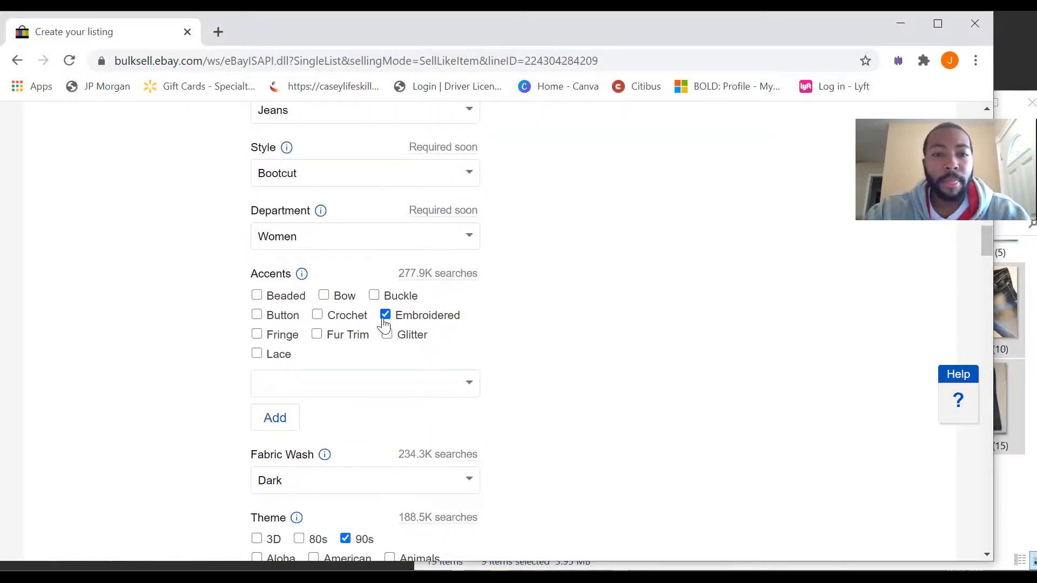
pyautogui.scroll(-3, 475, 322)
pyautogui.scroll(-3, 486, 305)
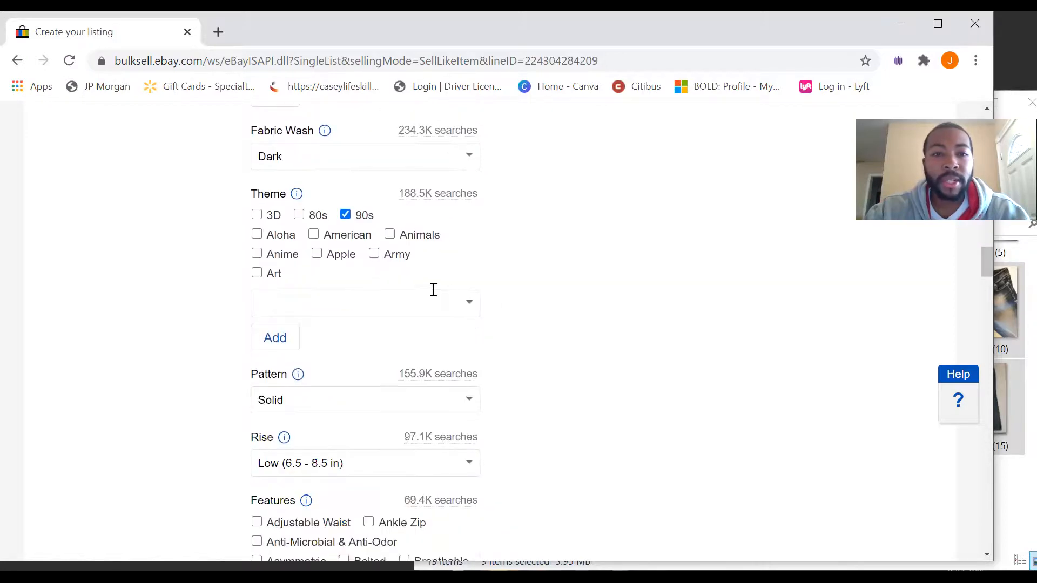
pyautogui.click(344, 217)
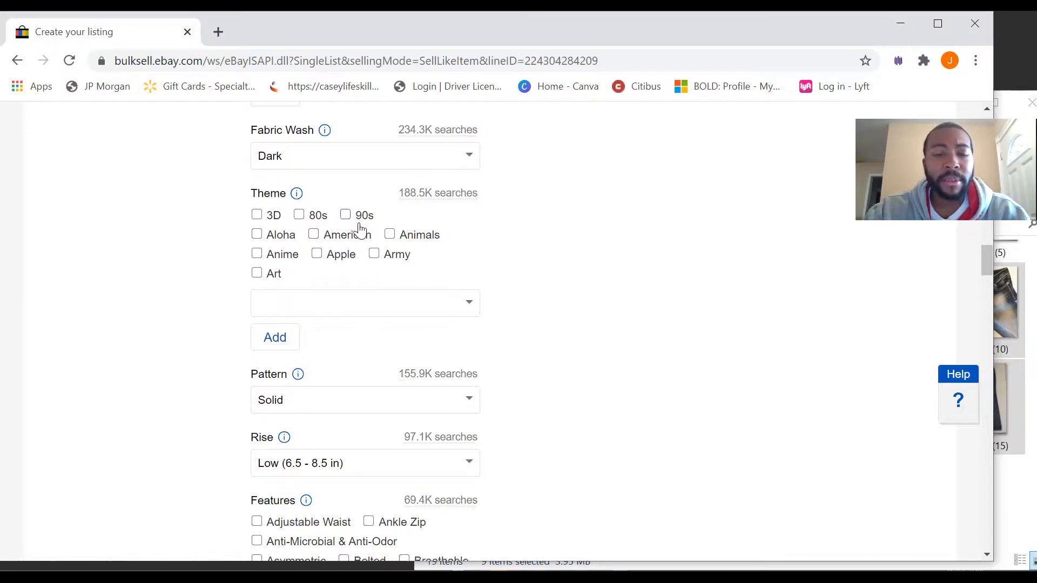
pyautogui.scroll(-2, 566, 296)
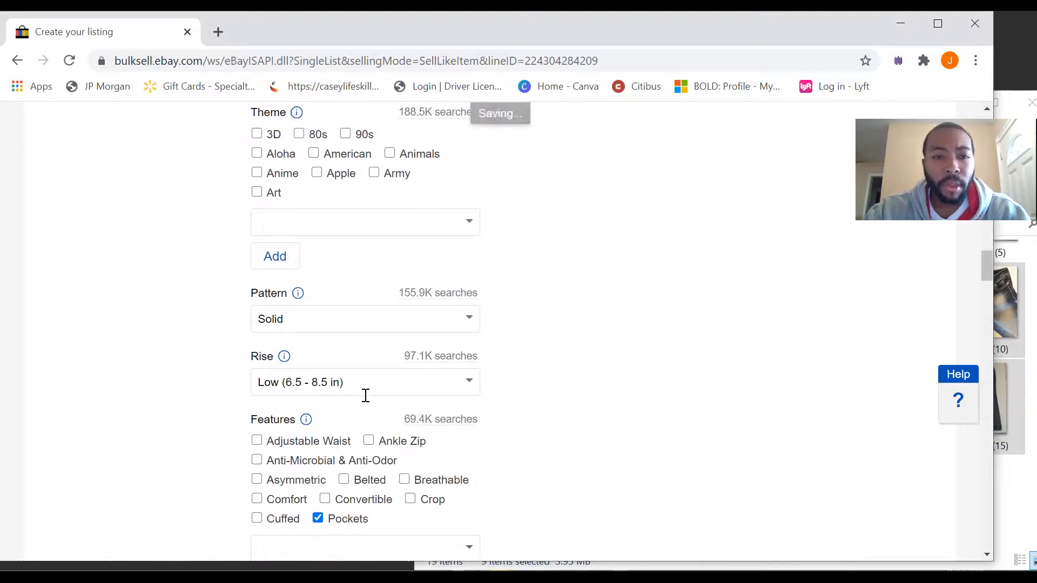
# Set the inseam in the item specifics to 33 in.
pyautogui.scroll(-6, 435, 385)
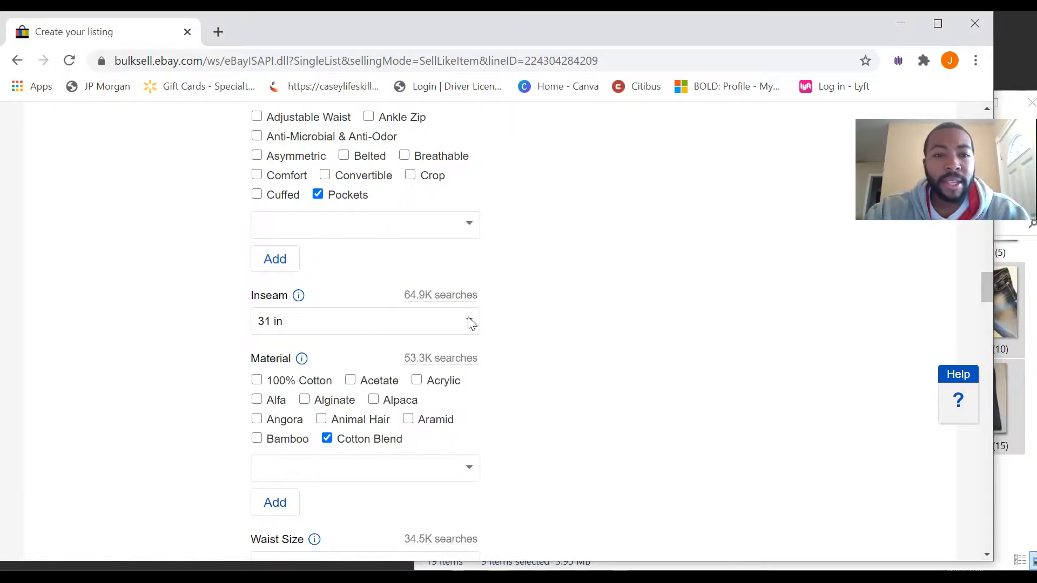
pyautogui.click(469, 322)
pyautogui.scroll(-4, 359, 431)
pyautogui.scroll(-4, 337, 451)
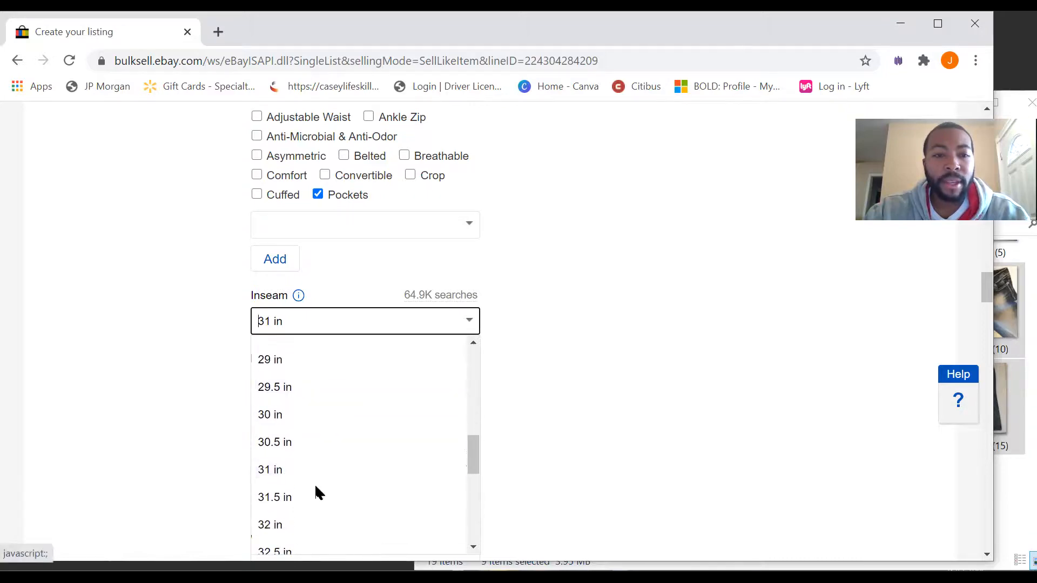
pyautogui.scroll(-3, 317, 490)
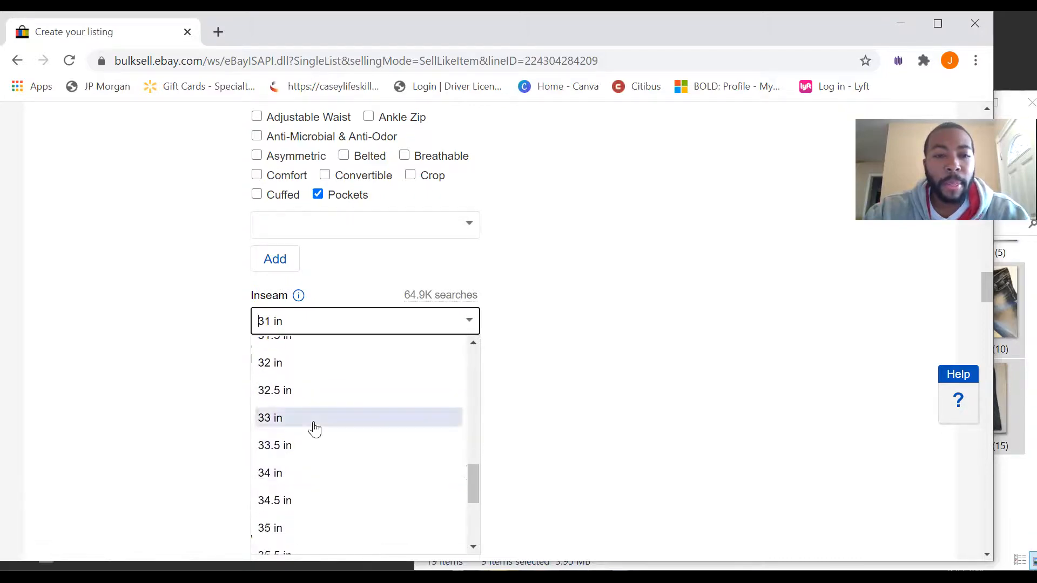
pyautogui.click(314, 429)
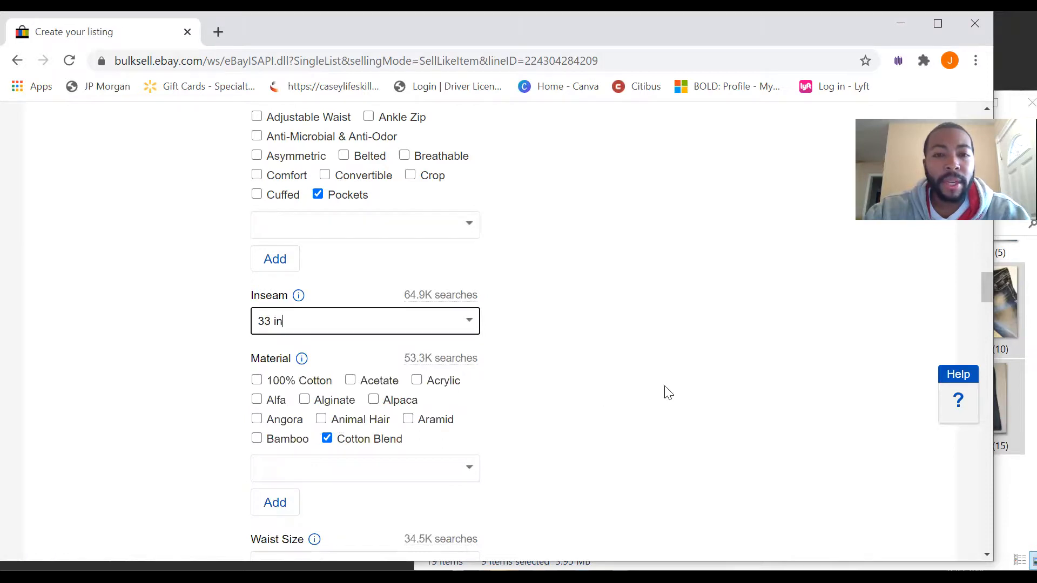
# Set the waist size in the item specifics to 31 in.
pyautogui.scroll(-5, 667, 392)
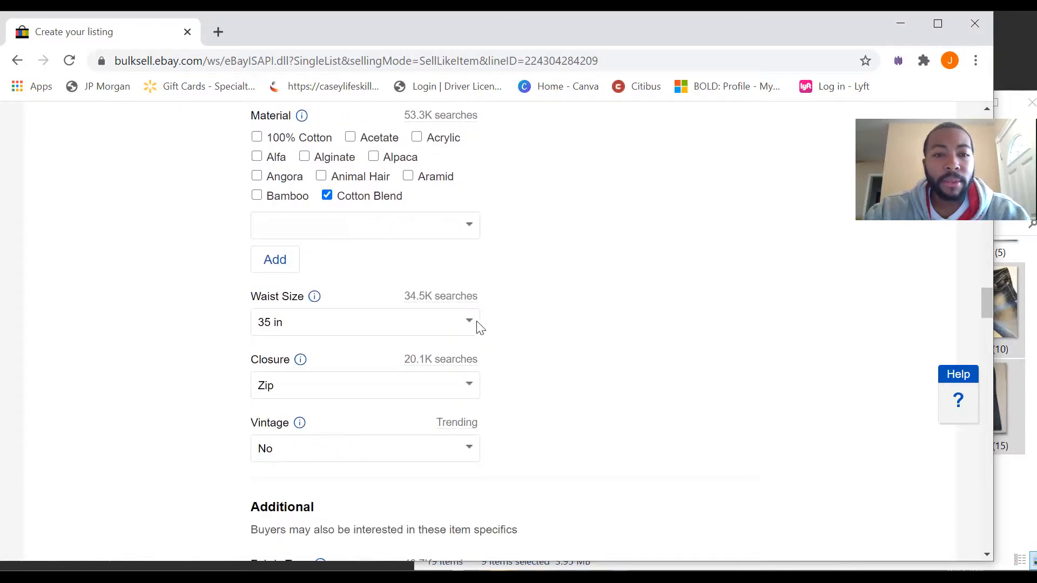
pyautogui.click(478, 326)
pyautogui.scroll(-5, 354, 410)
pyautogui.scroll(2, 322, 371)
pyautogui.click(316, 411)
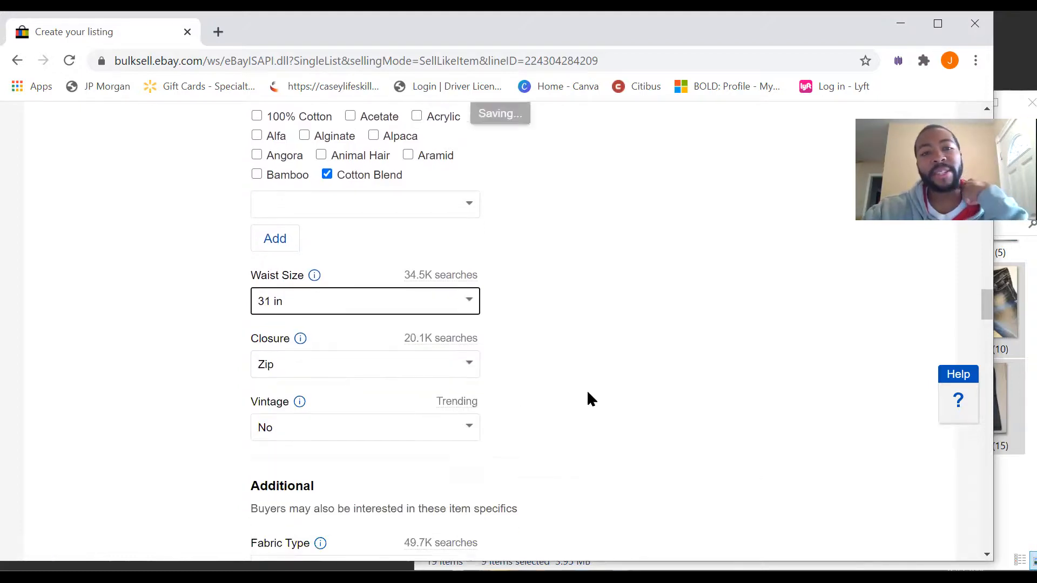
# Paste the copied Miss Me jeans title into the item description and start a new line below it.
pyautogui.scroll(-9, 587, 394)
pyautogui.click(481, 311)
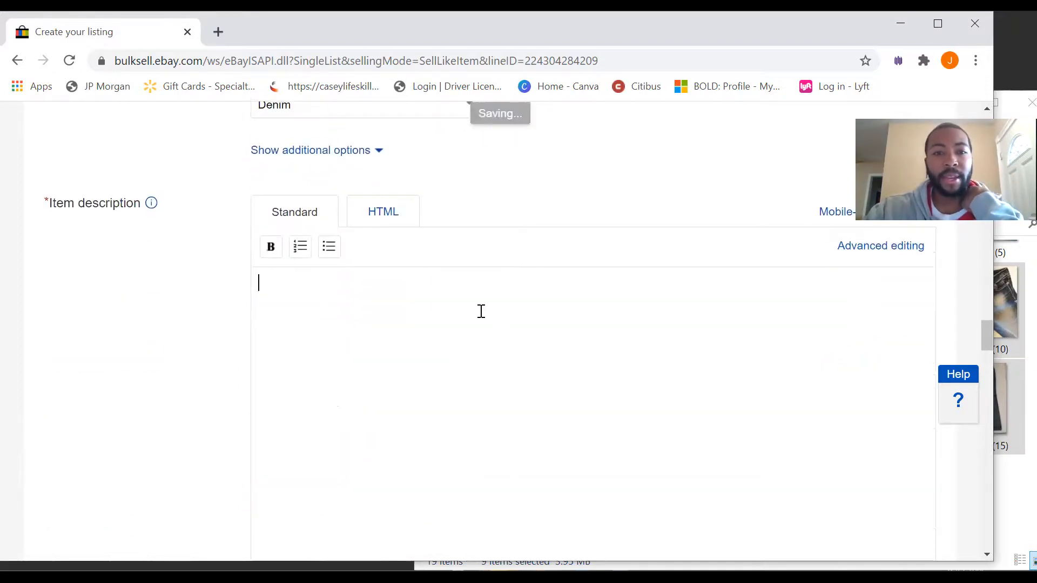
pyautogui.rightClick(481, 311)
pyautogui.click(536, 189)
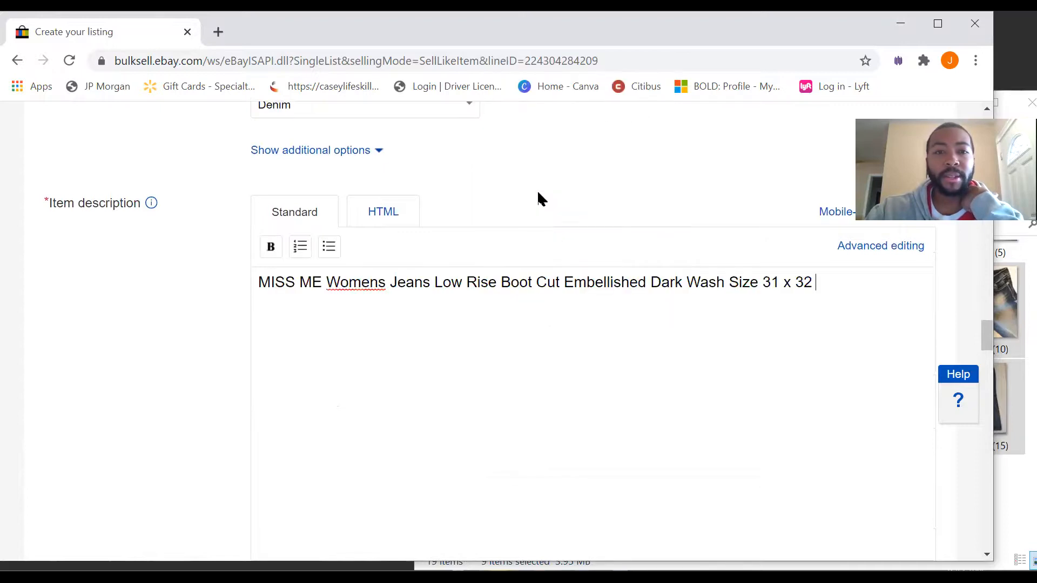
pyautogui.press('Return')
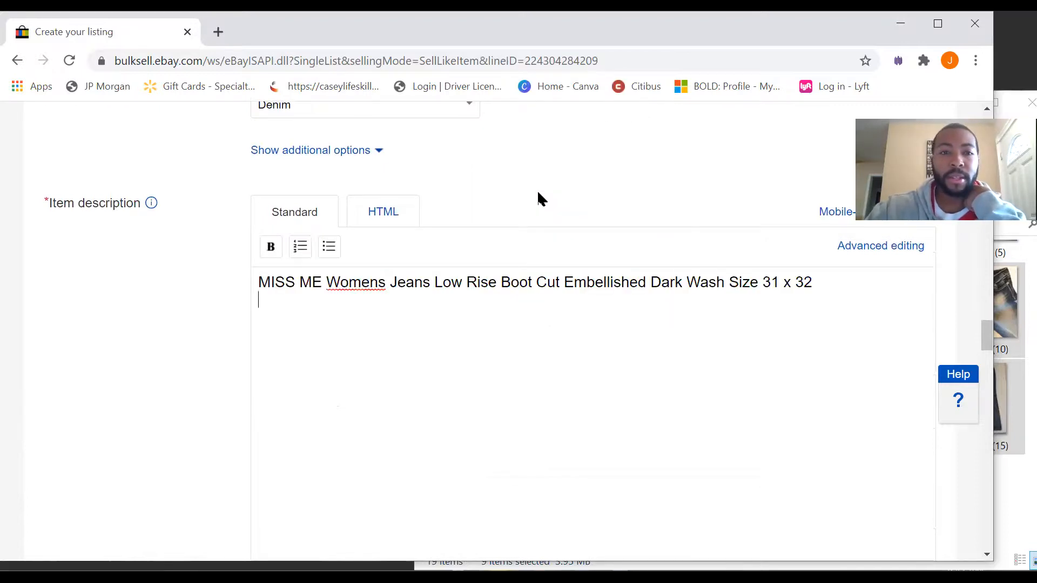
# Show the advanced description editing options and insert the custom template Shoes below the title.
pyautogui.click(868, 250)
pyautogui.click(392, 250)
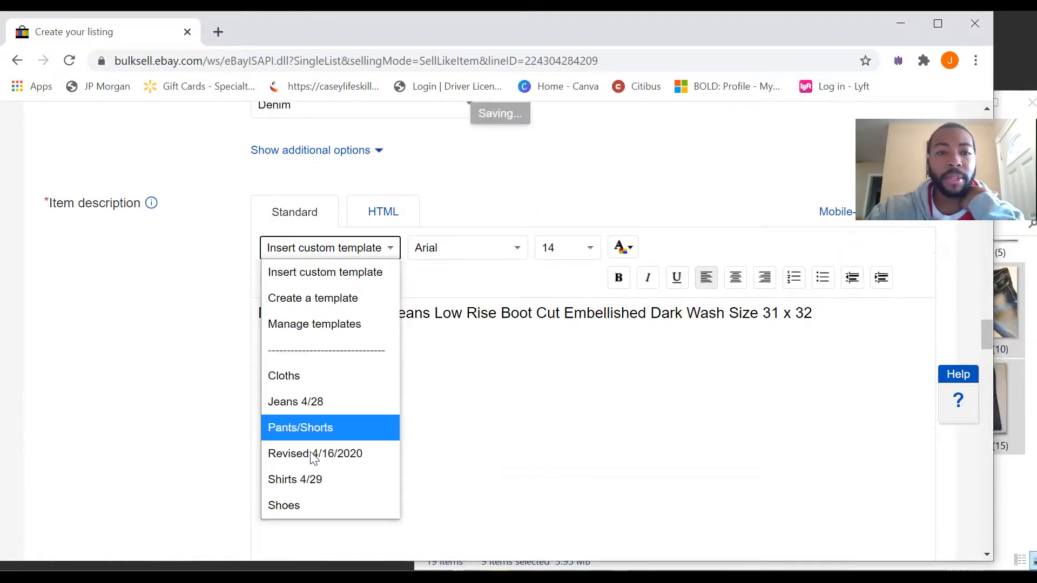
pyautogui.click(297, 502)
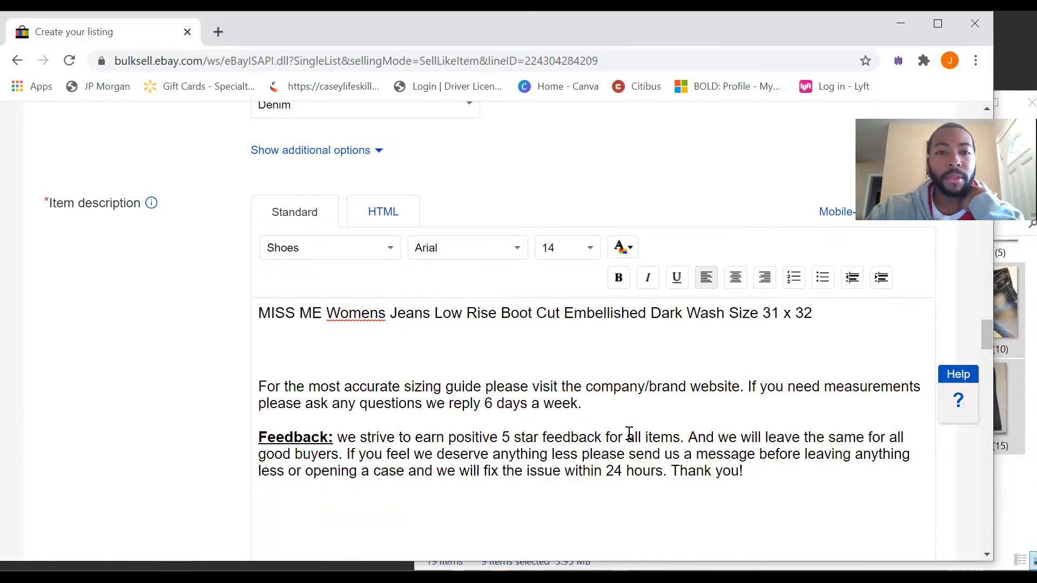
# Set the Buy It Now price in the selling details to $34.03.
pyautogui.scroll(-9, 586, 463)
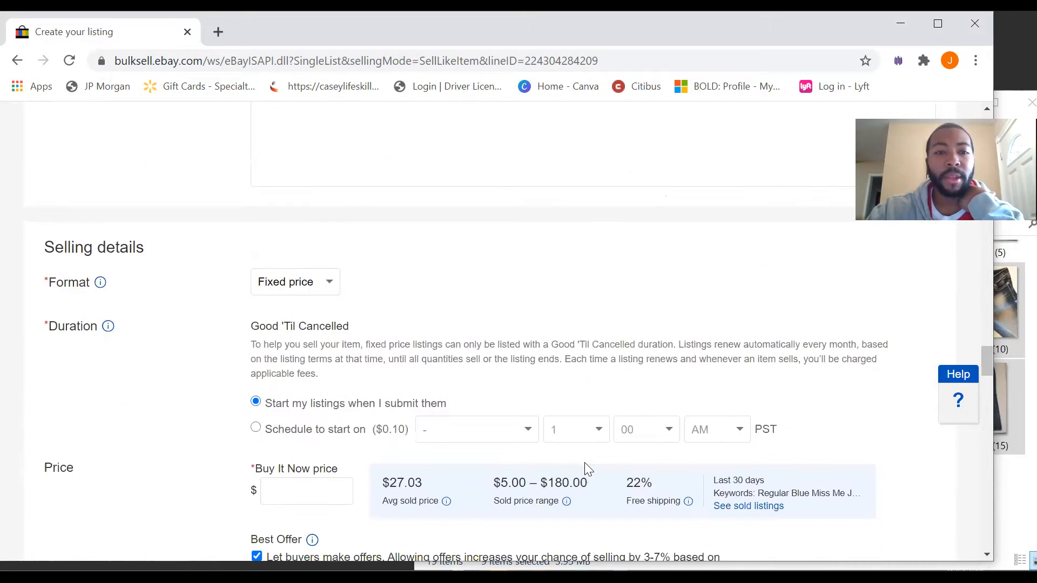
pyautogui.click(302, 413)
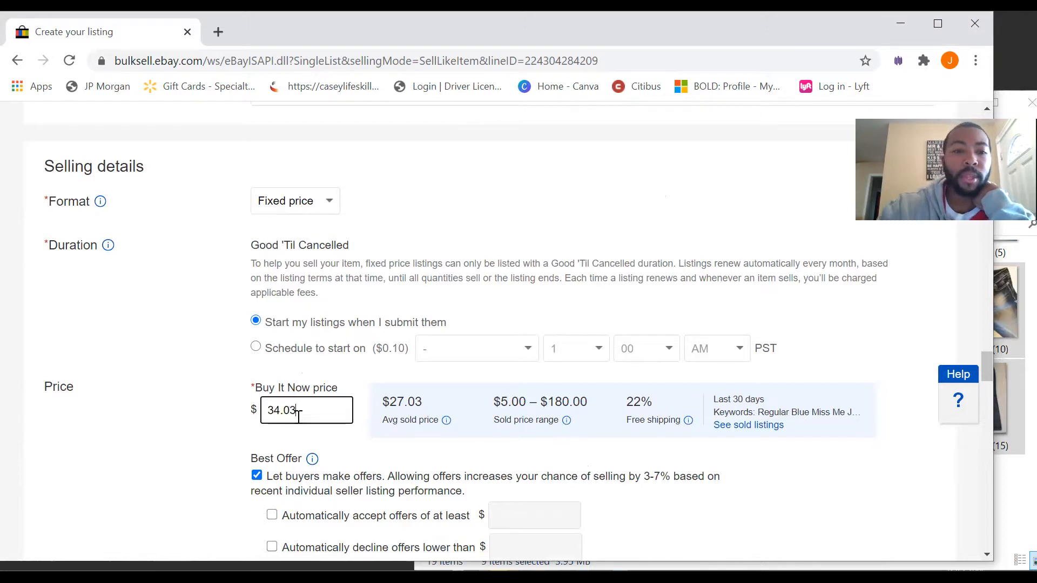
# Check the offer, return and shipping settings and set the package weight to 1+ to 2 lbs.
pyautogui.scroll(-6, 298, 419)
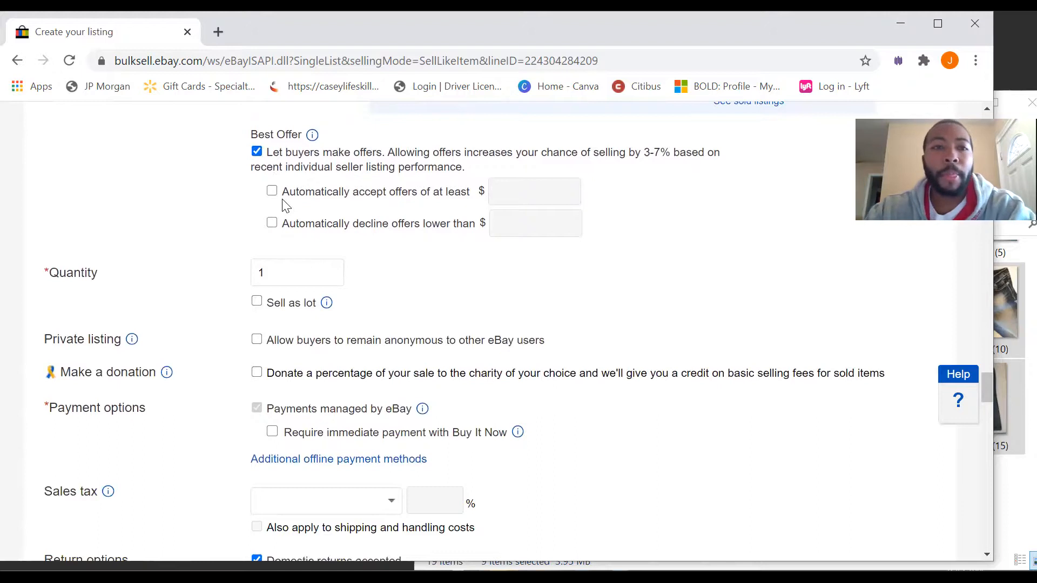
pyautogui.scroll(-9, 423, 251)
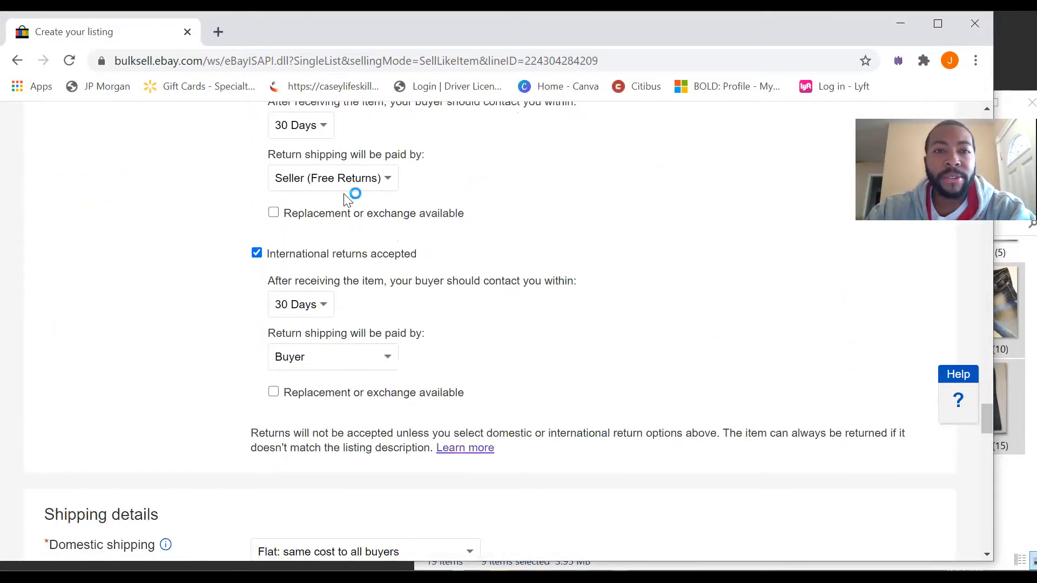
pyautogui.scroll(-2, 346, 335)
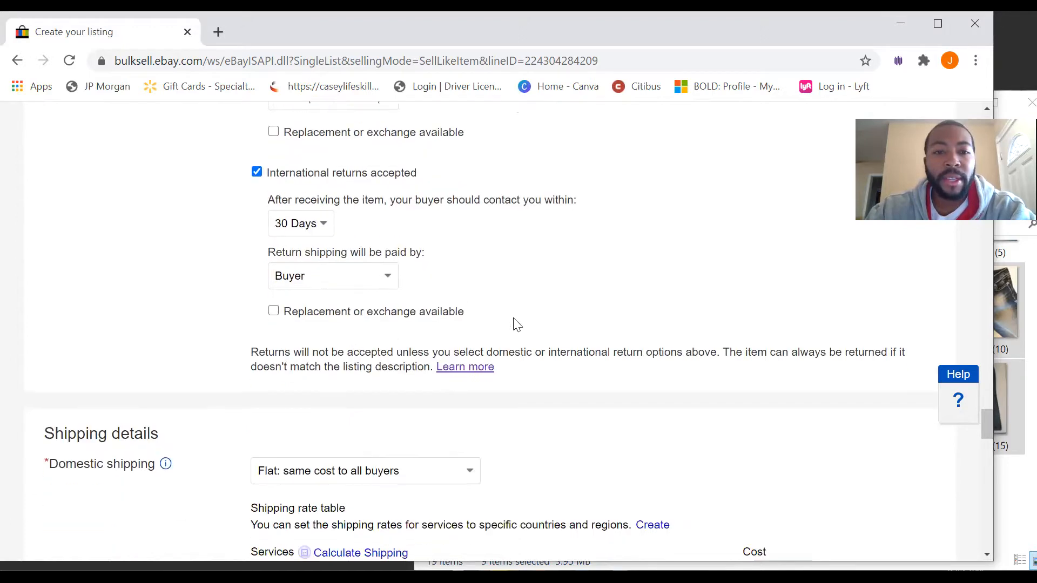
pyautogui.scroll(-3, 515, 324)
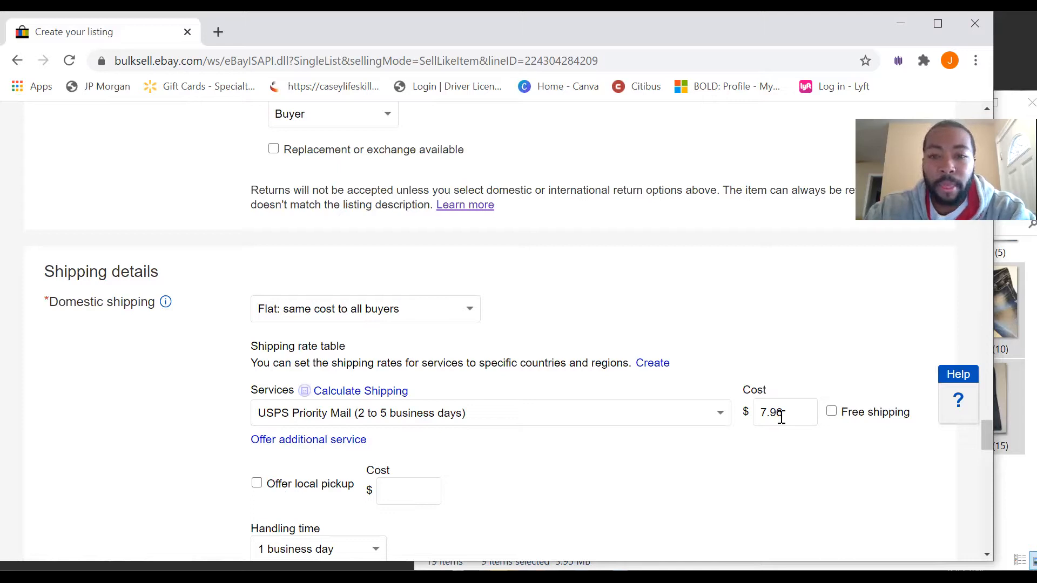
pyautogui.scroll(-5, 720, 422)
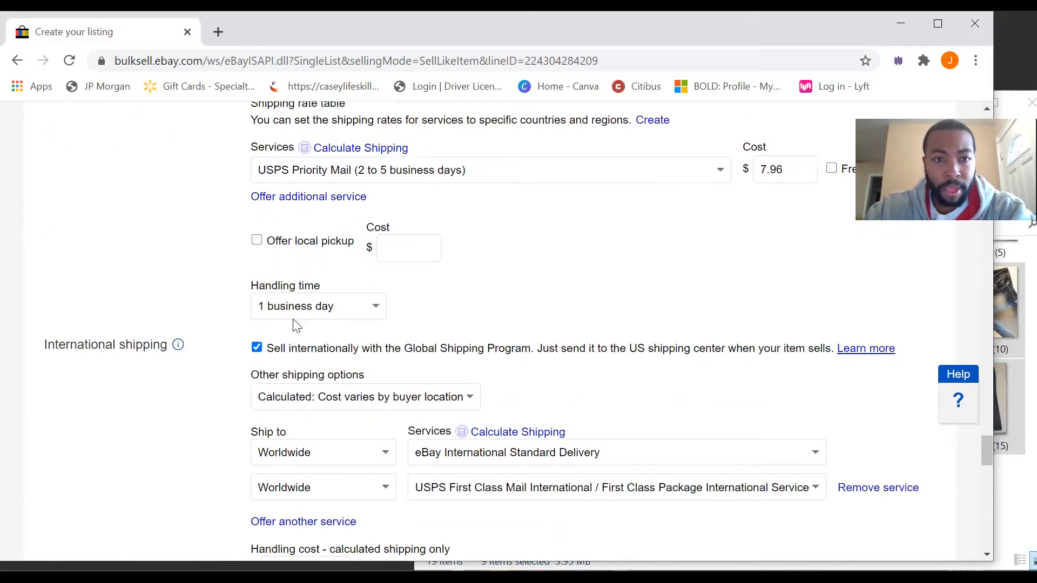
pyautogui.scroll(-3, 446, 382)
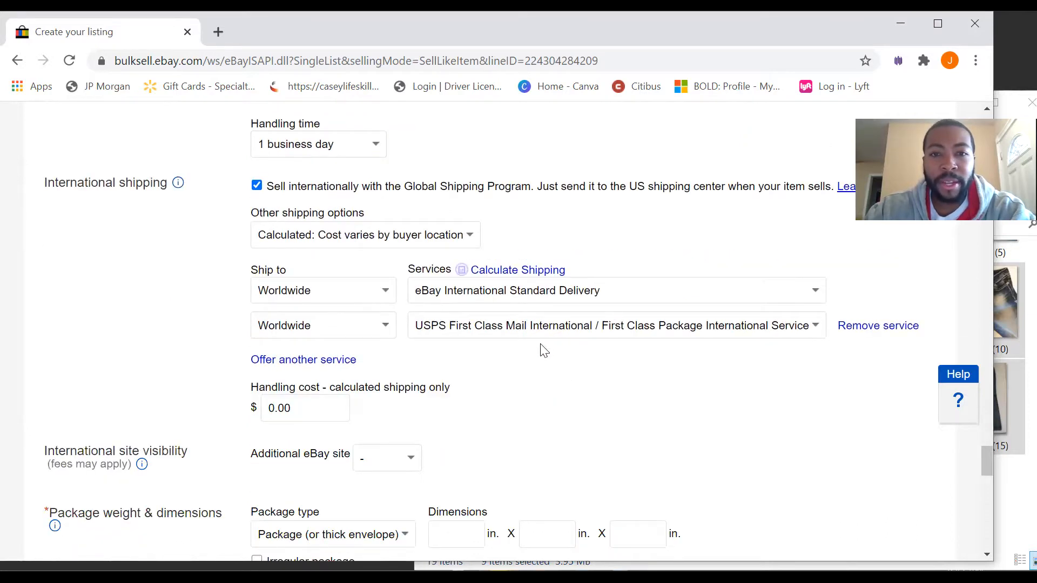
pyautogui.scroll(-5, 549, 354)
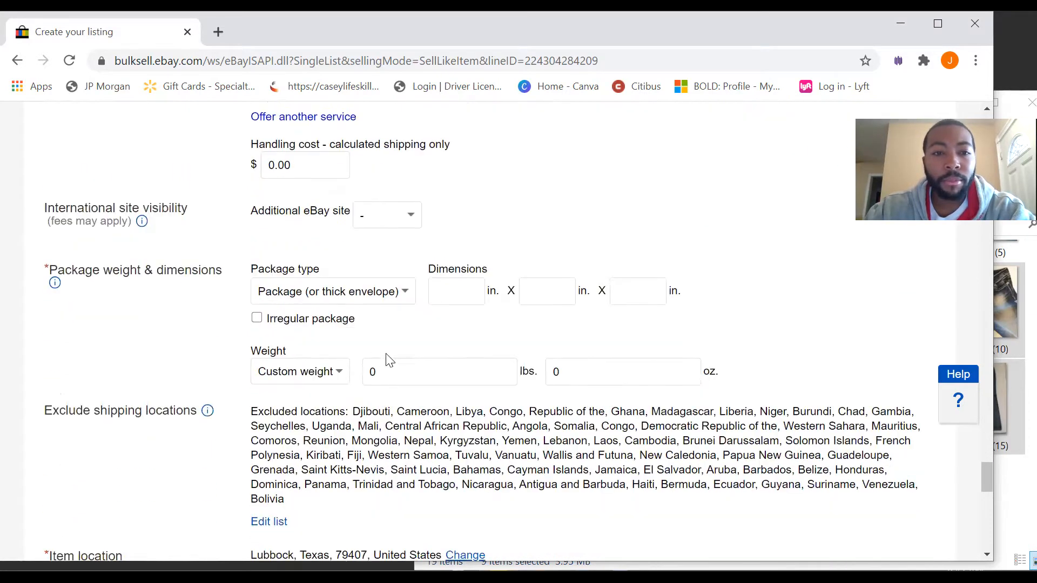
pyautogui.click(338, 371)
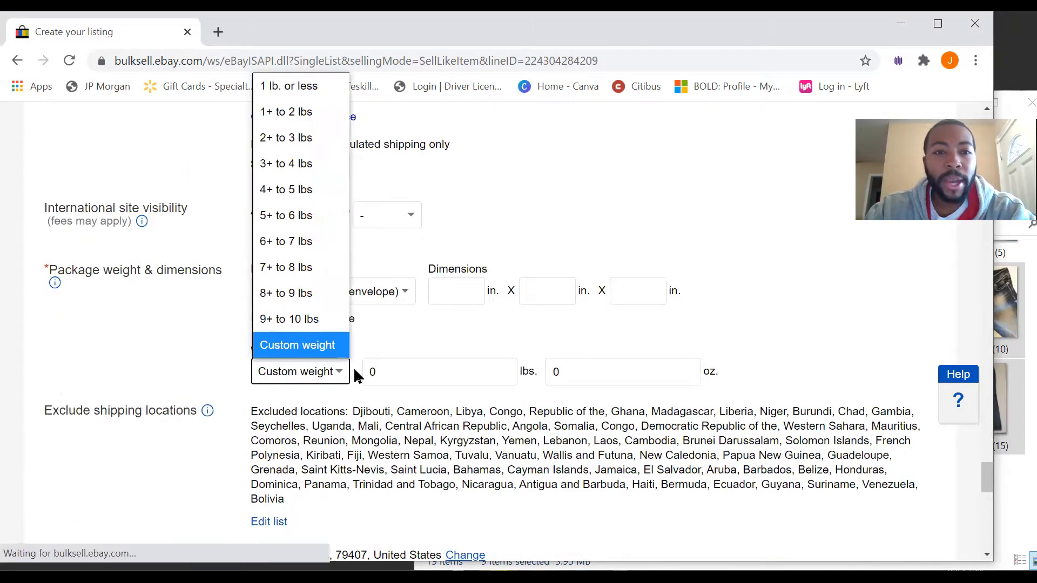
pyautogui.click(319, 112)
# Save the Miss Me jeans listing as a draft.
pyautogui.scroll(-15, 555, 342)
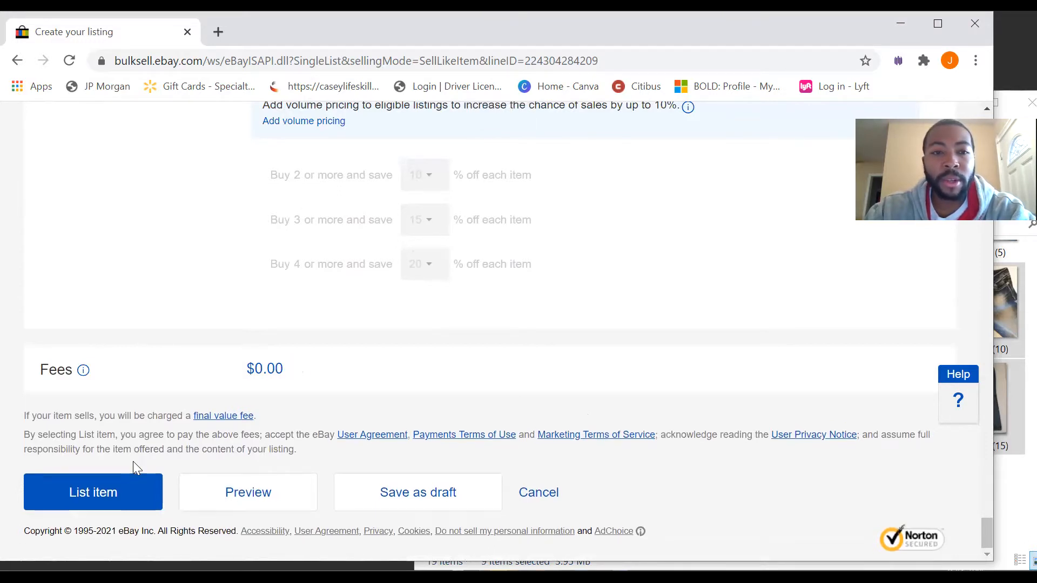
pyautogui.click(473, 509)
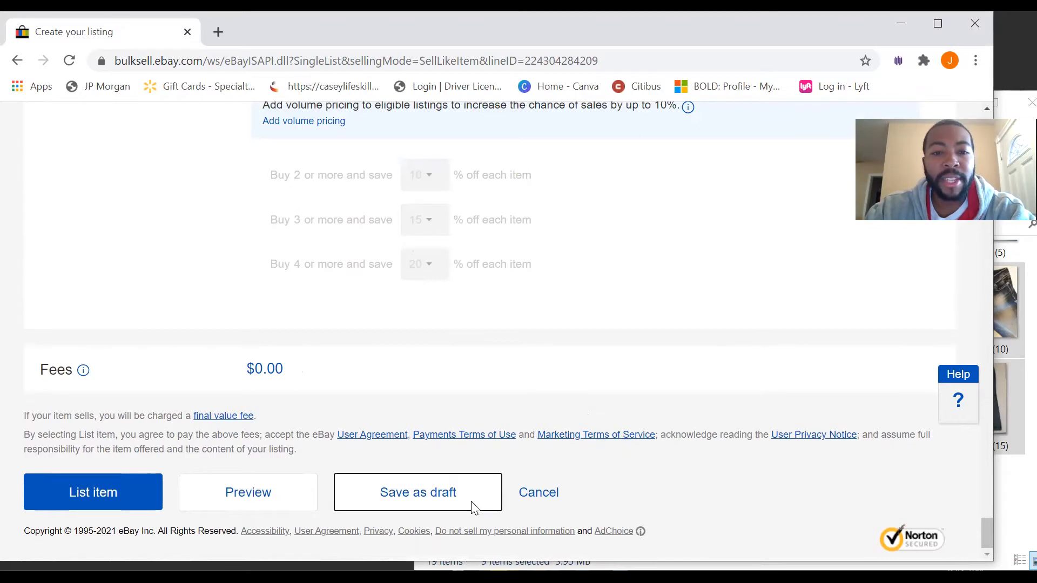